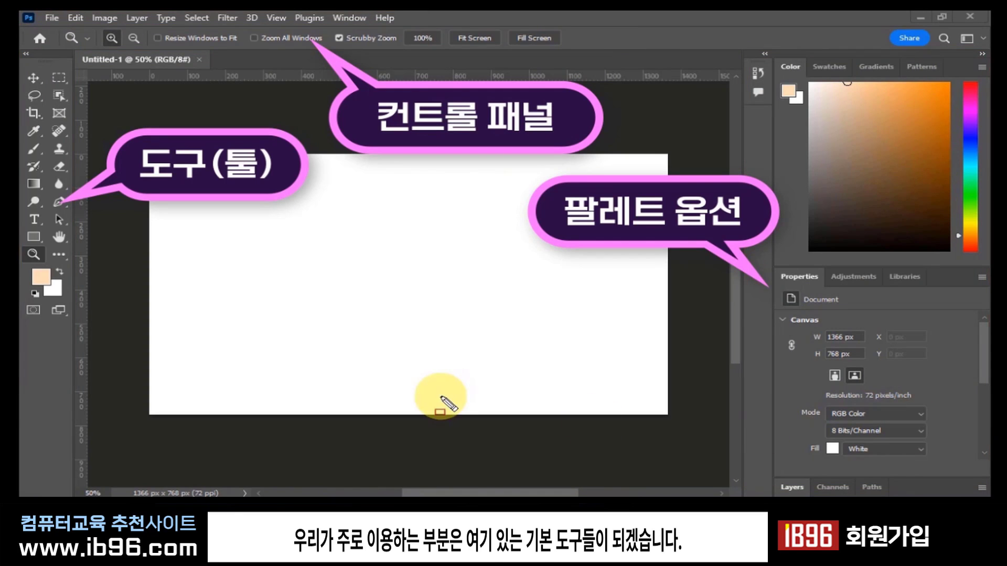
{"action": "mouse_move", "coordinate": [20, 49]}
{"action": "left_mouse_down"}
{"action": "mouse_move", "coordinate": [90, 281]}
{"action": "mouse_move", "coordinate": [74, 369]}
{"action": "left_mouse_up"}
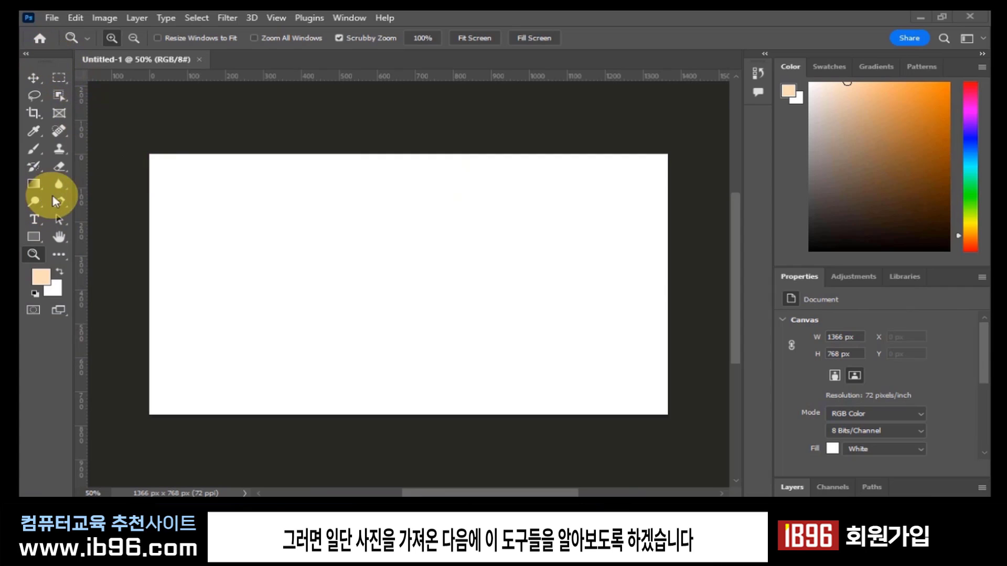
Open the photo orchid-gf50e2993c_1280.jpg from the source photo folder.
{"action": "left_click", "coordinate": [47, 19]}
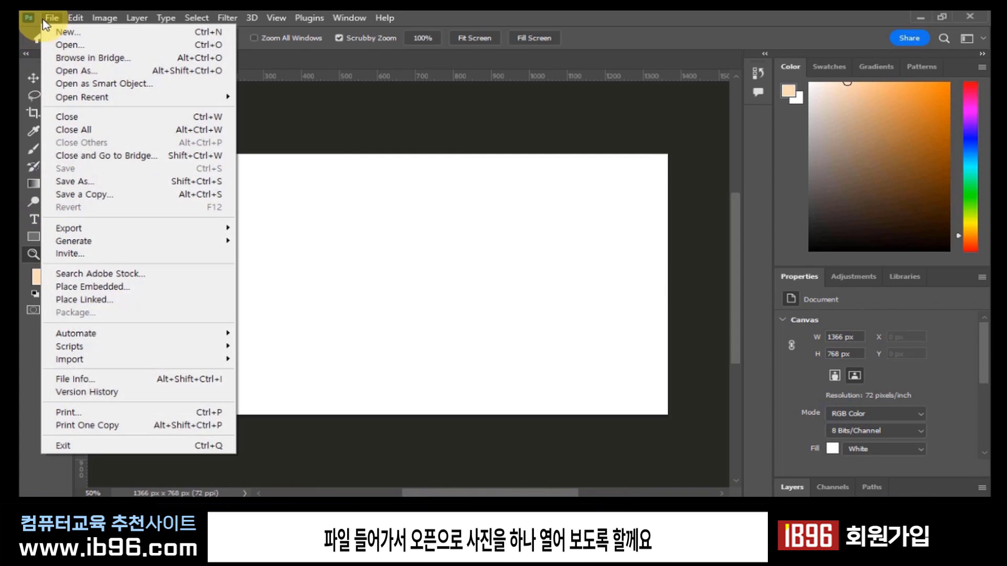
{"action": "left_click", "coordinate": [68, 46]}
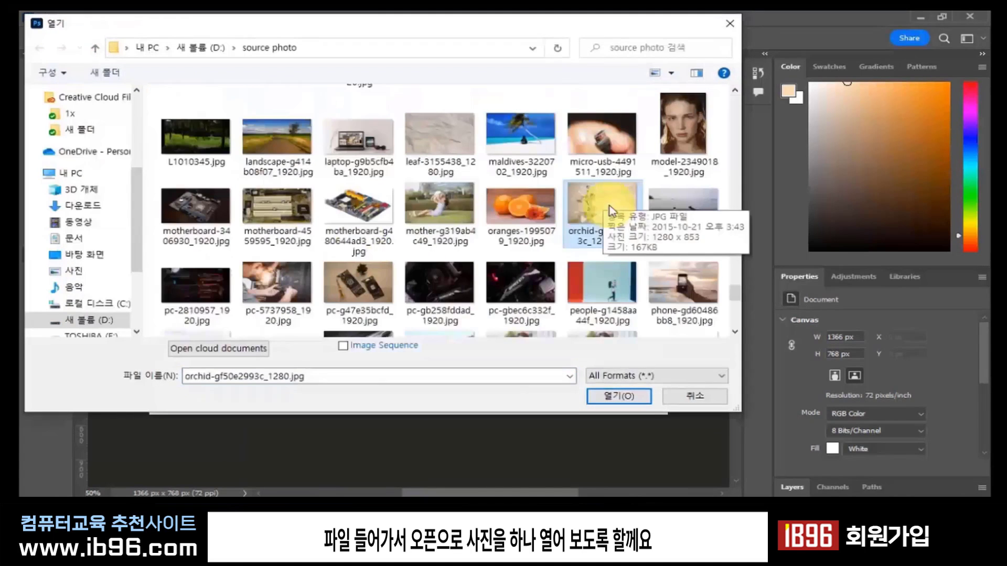
{"action": "left_click", "coordinate": [629, 399]}
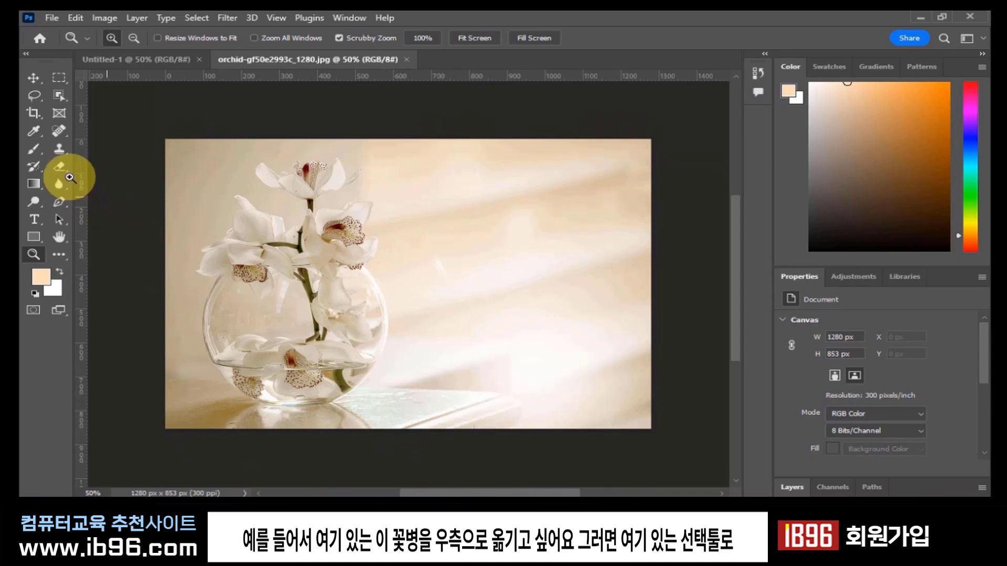
Select the vase of orchids with a rectangular marquee, try moving it across the photo's empty right half, and undo the moves.
{"action": "left_click", "coordinate": [59, 78]}
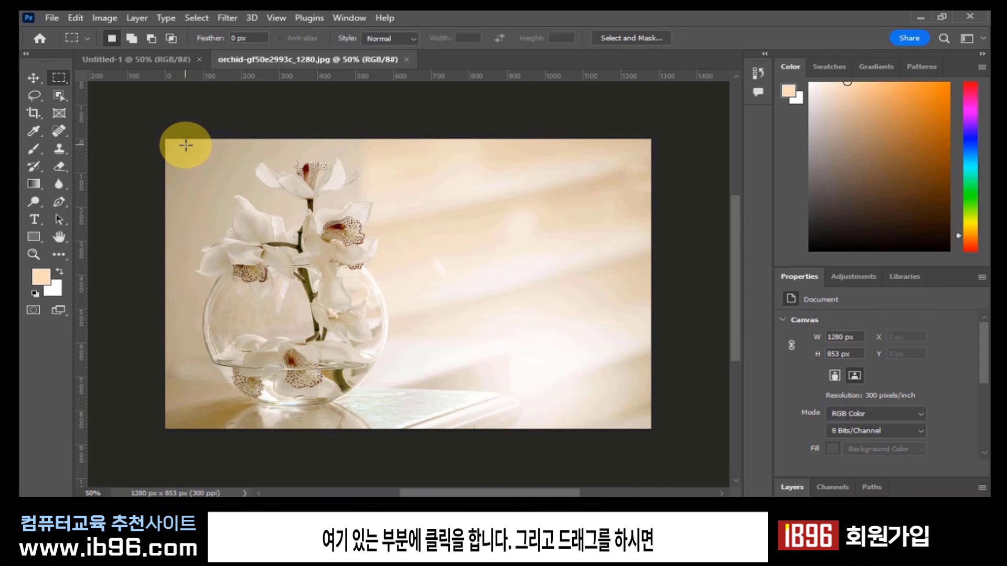
{"action": "left_click_drag", "start_coordinate": [186, 147], "coordinate": [397, 415]}
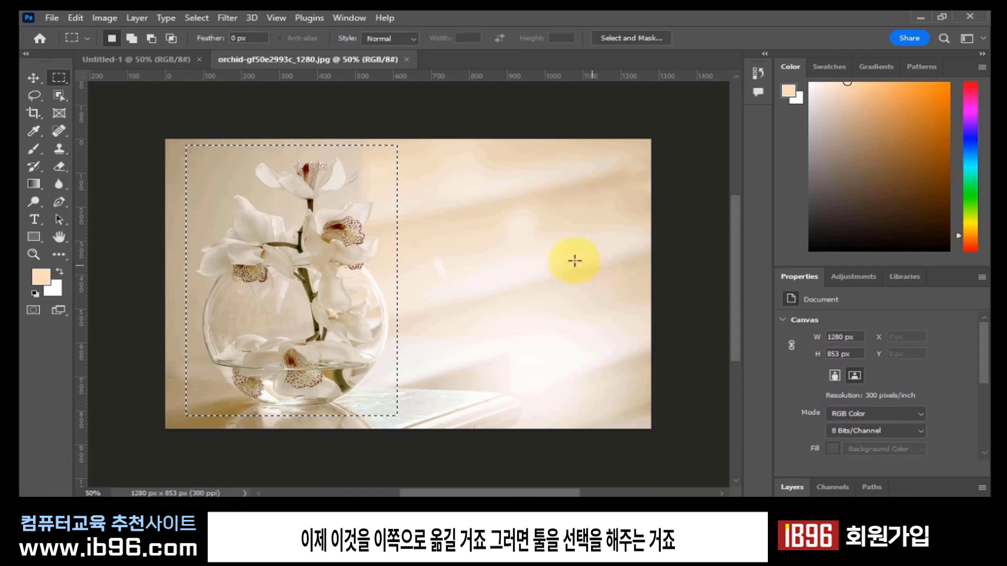
{"action": "left_click", "coordinate": [33, 77]}
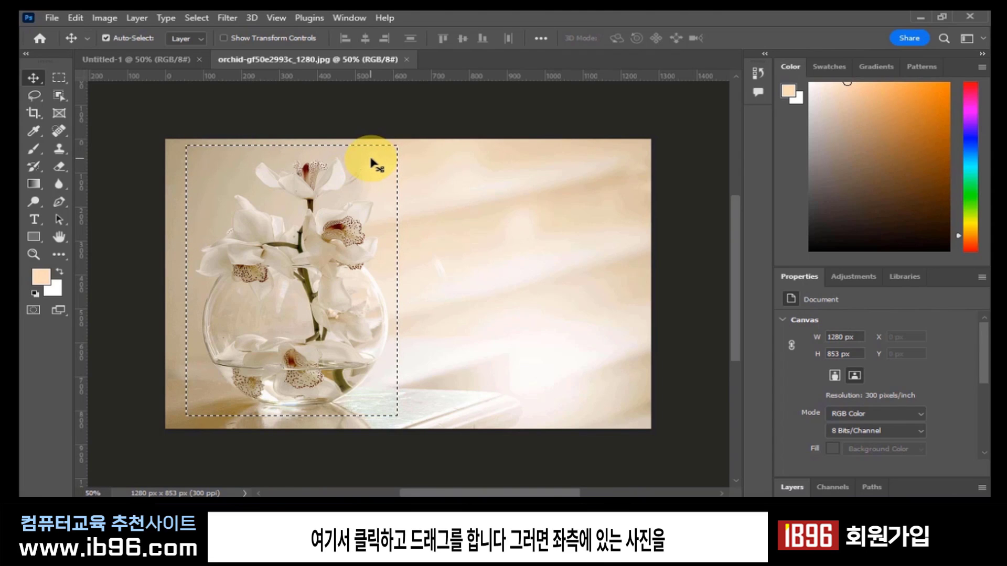
{"action": "left_click_drag", "start_coordinate": [371, 164], "coordinate": [592, 163]}
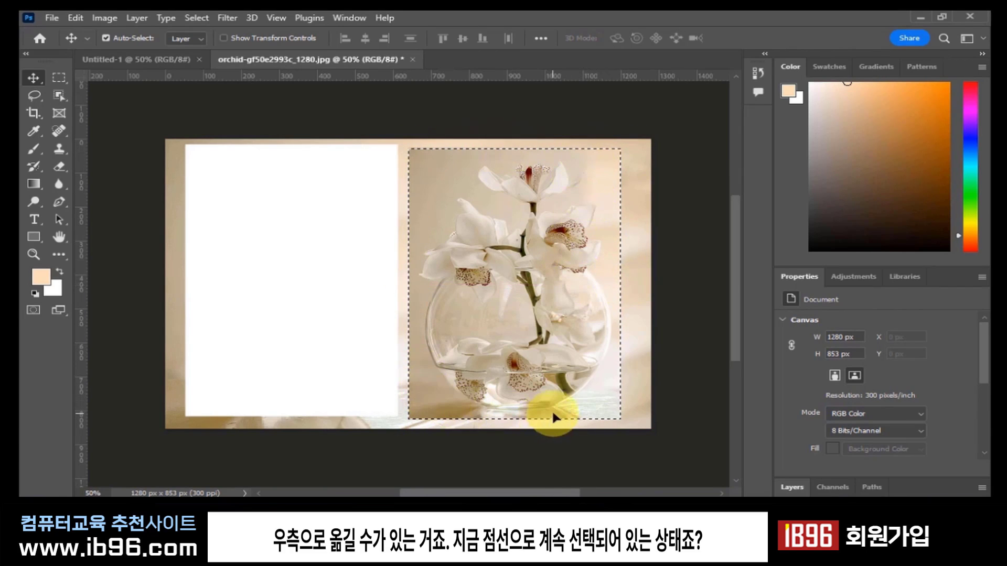
{"action": "left_click_drag", "start_coordinate": [503, 175], "coordinate": [429, 204]}
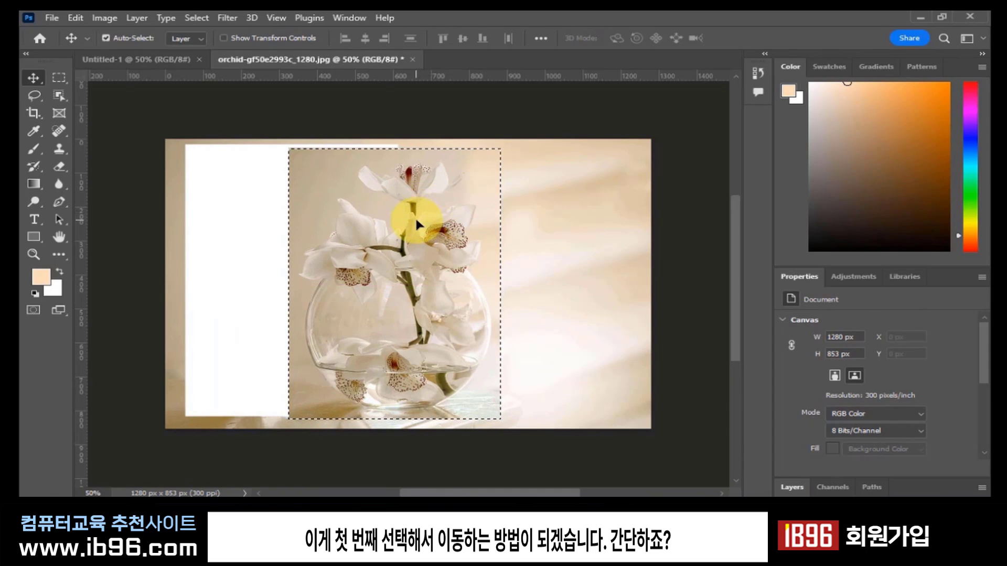
{"action": "key", "text": "ctrl+z"}
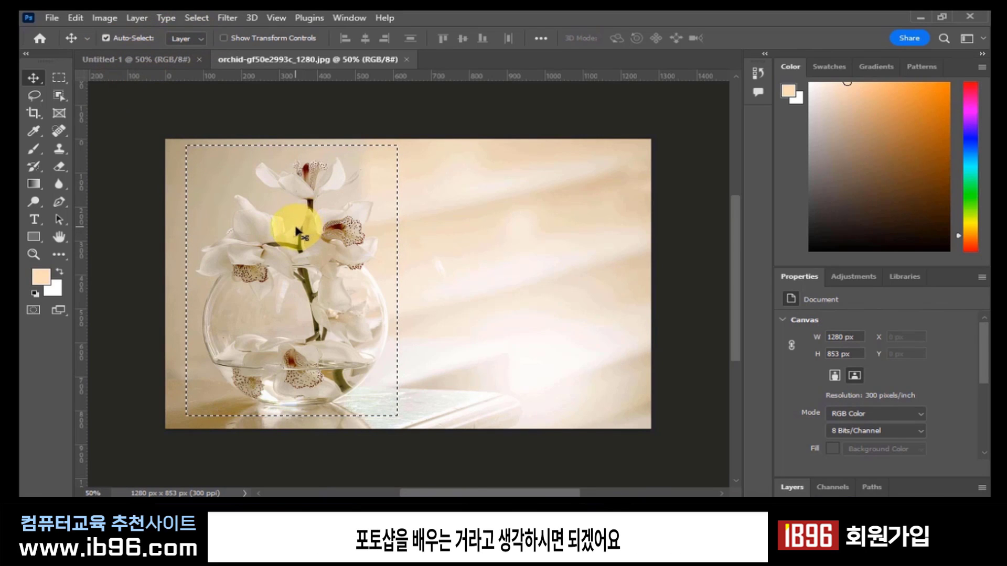
Try moving the selected vase area over to the photo's right half again, undoing each move.
{"action": "left_click_drag", "start_coordinate": [310, 226], "coordinate": [533, 207]}
{"action": "key", "text": "ctrl+z"}
{"action": "key", "text": "ctrl+z"}
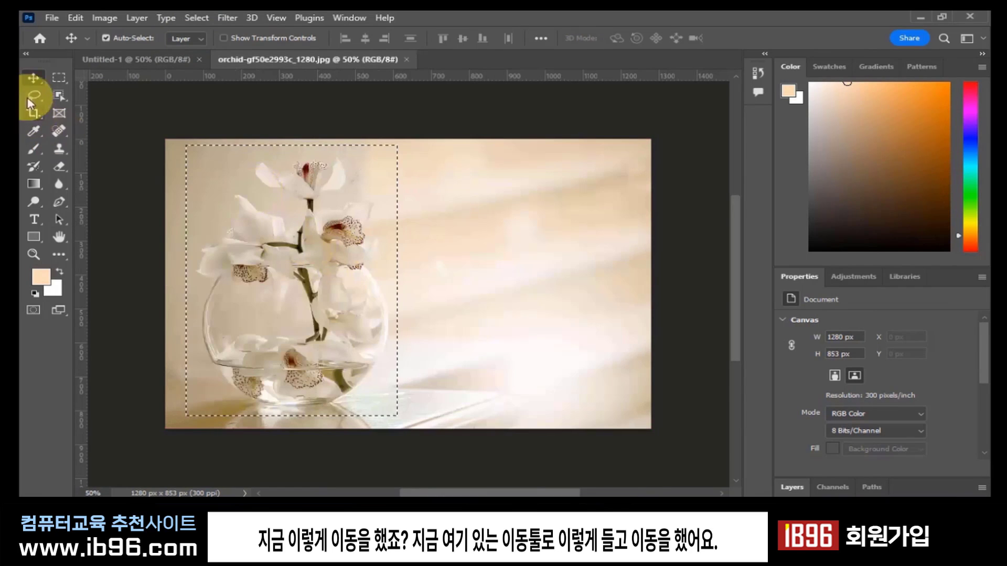
{"action": "left_click_drag", "start_coordinate": [255, 182], "coordinate": [503, 193]}
{"action": "key", "text": "ctrl+z"}
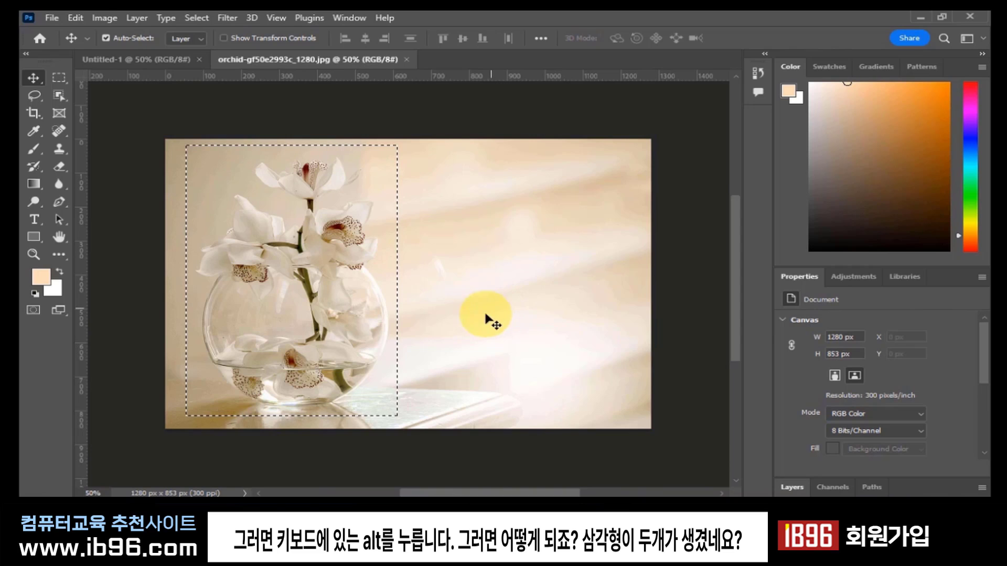
Duplicate the selected vase area about 620 px horizontally to the right and shift the copy slightly down.
{"action": "key", "text": "alt"}
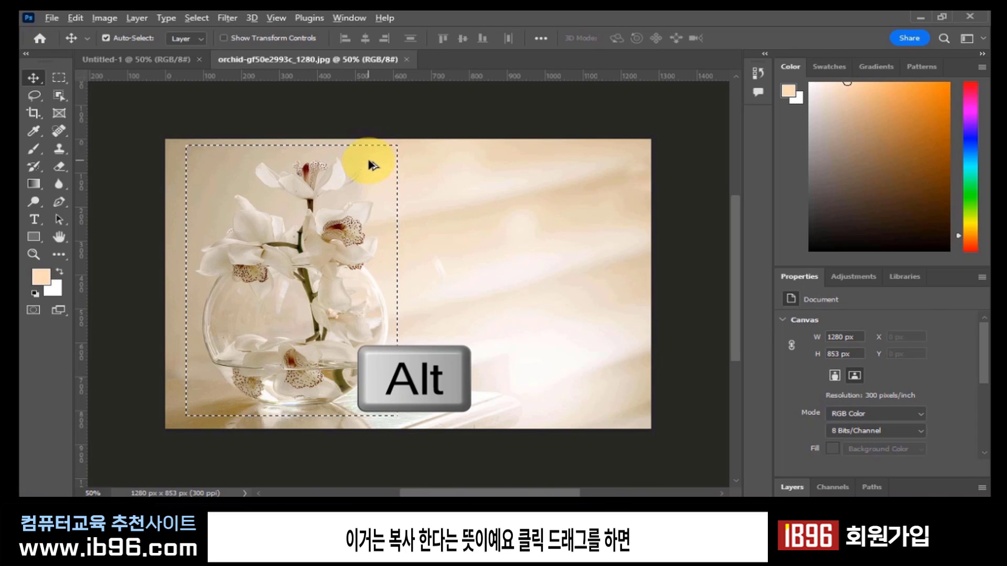
{"action": "left_click_drag", "start_coordinate": [372, 162], "coordinate": [606, 177]}
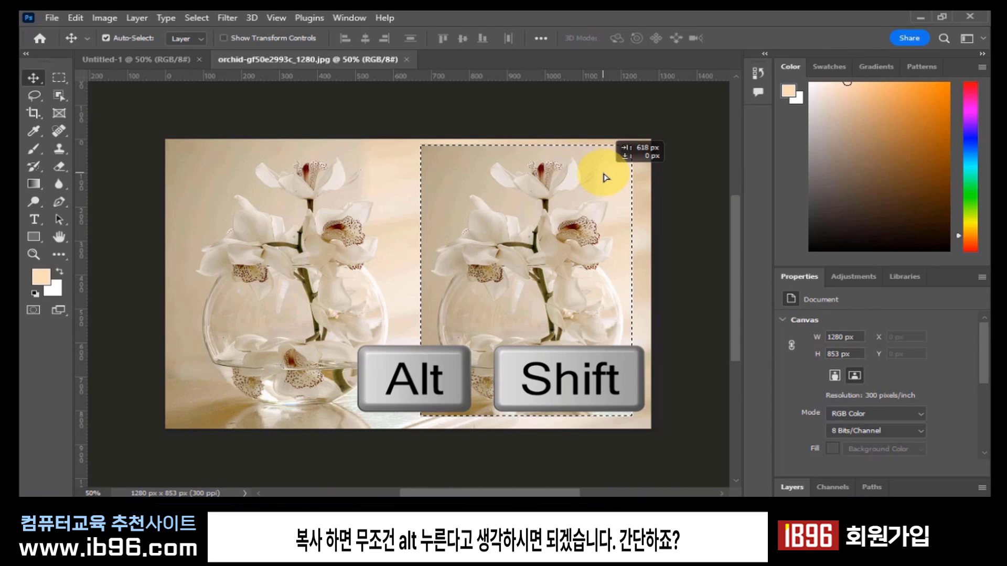
{"action": "left_click_drag", "start_coordinate": [605, 177], "coordinate": [606, 176]}
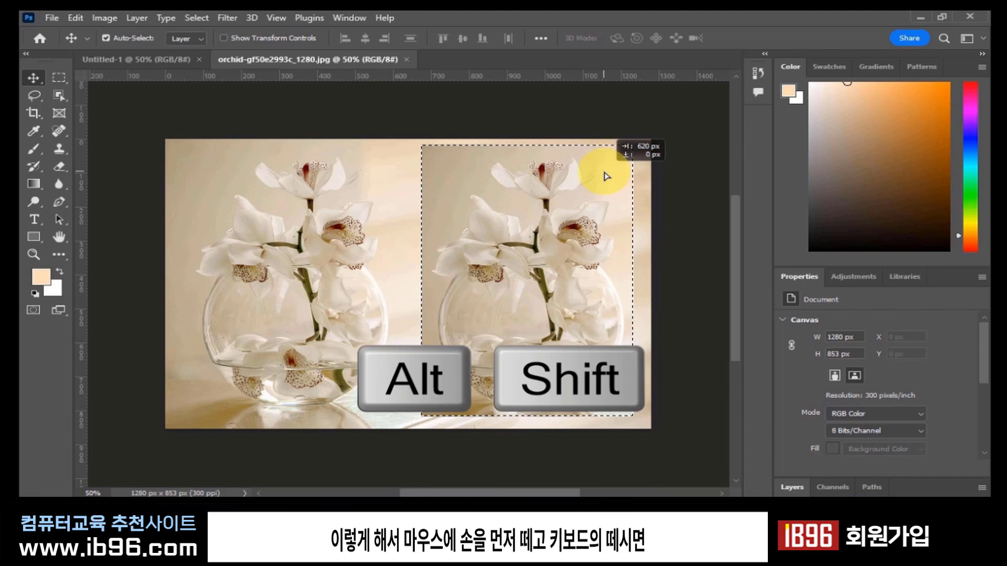
{"action": "left_click_drag", "start_coordinate": [607, 176], "coordinate": [607, 177]}
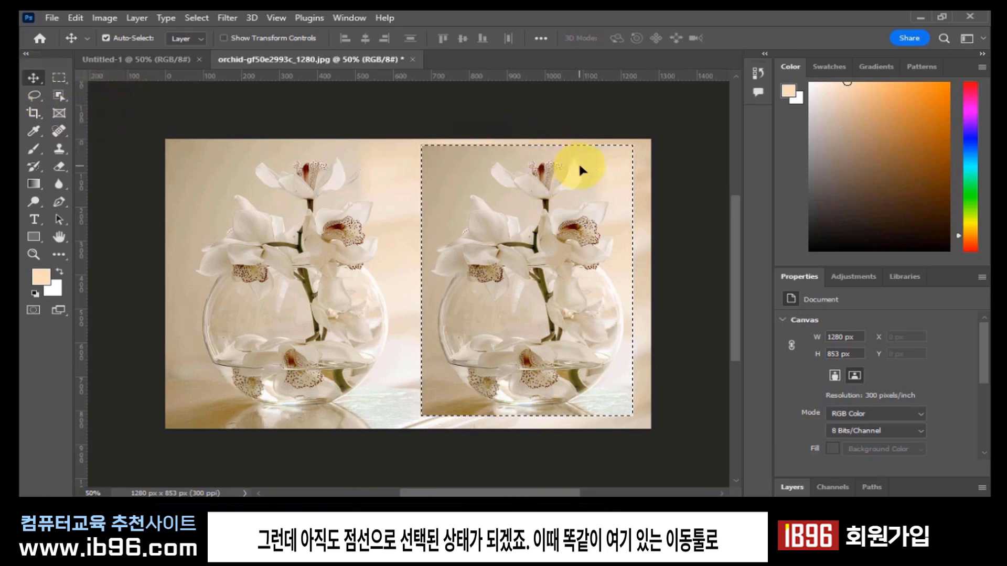
{"action": "mouse_move", "coordinate": [580, 169]}
{"action": "left_mouse_down"}
{"action": "mouse_move", "coordinate": [301, 244]}
{"action": "mouse_move", "coordinate": [632, 196]}
{"action": "mouse_move", "coordinate": [505, 292]}
{"action": "mouse_move", "coordinate": [386, 218]}
{"action": "mouse_move", "coordinate": [604, 182]}
{"action": "mouse_move", "coordinate": [589, 169]}
{"action": "mouse_move", "coordinate": [583, 175]}
{"action": "left_mouse_up"}
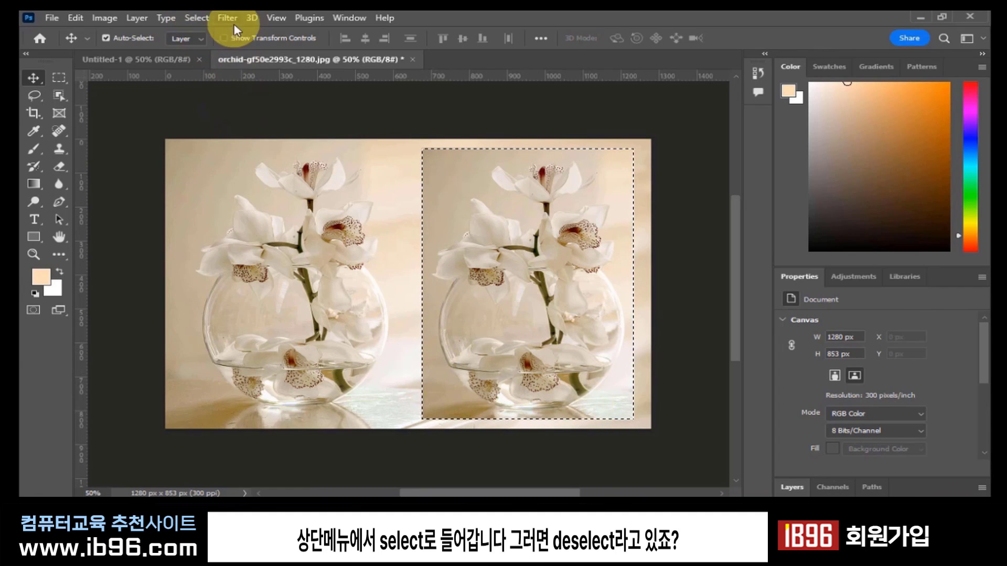
Deselect the copied vase area and try to move it without a selection, cancelling the conversion to a normal layer.
{"action": "left_click", "coordinate": [202, 18]}
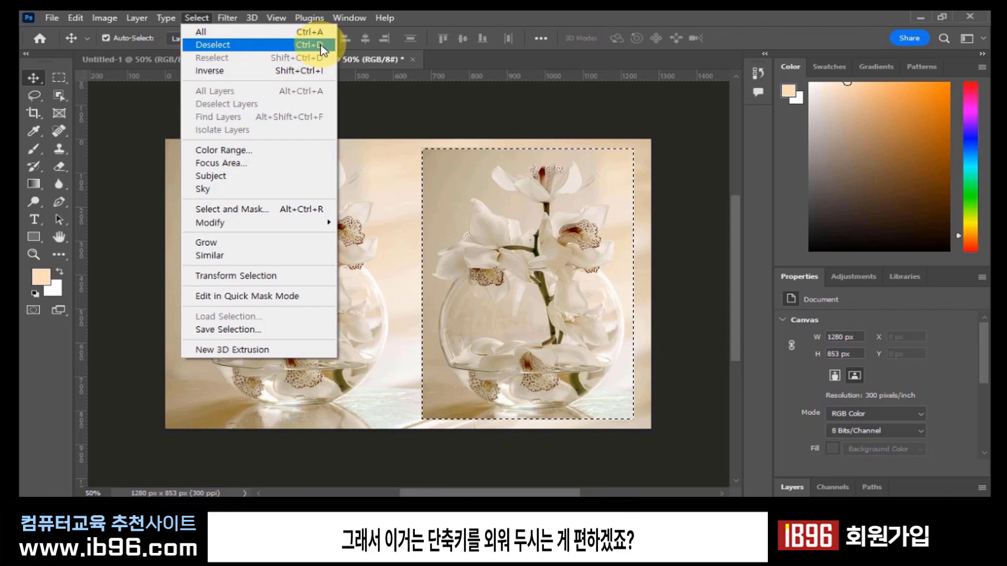
{"action": "left_click", "coordinate": [520, 11]}
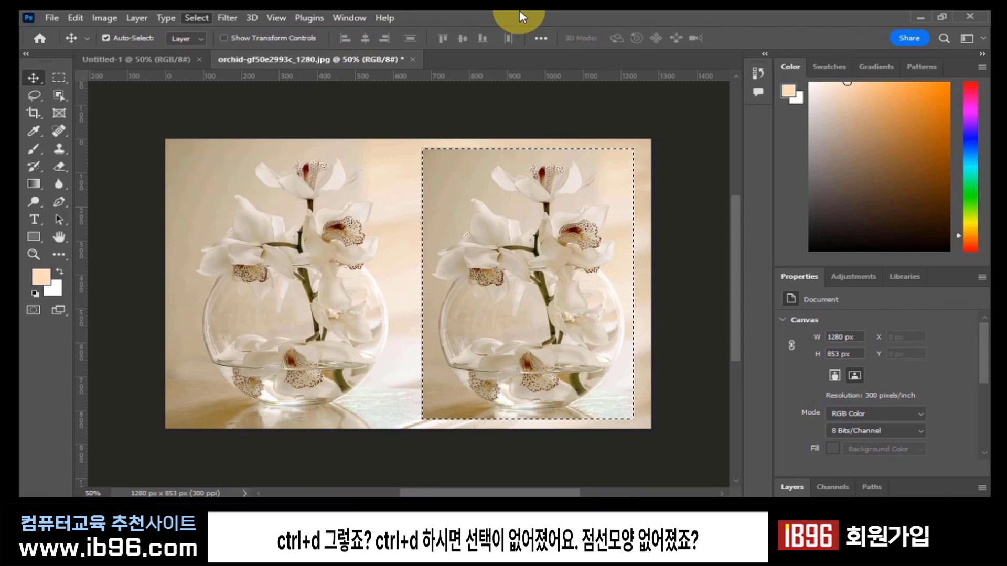
{"action": "key", "text": "ctrl+d"}
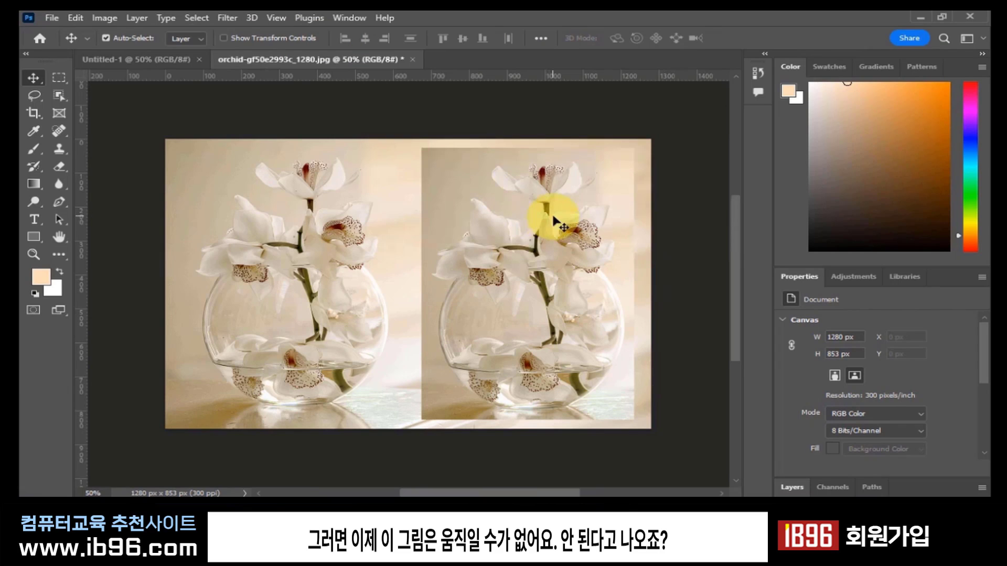
{"action": "mouse_move", "coordinate": [554, 219]}
{"action": "left_mouse_down"}
{"action": "mouse_move", "coordinate": [577, 208]}
{"action": "mouse_move", "coordinate": [427, 181]}
{"action": "mouse_move", "coordinate": [548, 230]}
{"action": "left_mouse_up"}
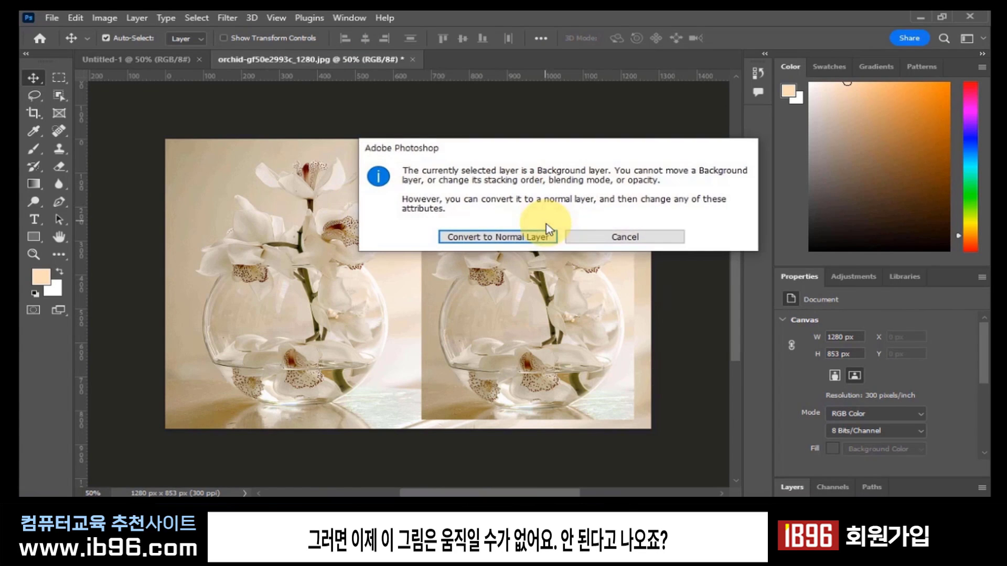
{"action": "left_click", "coordinate": [620, 237]}
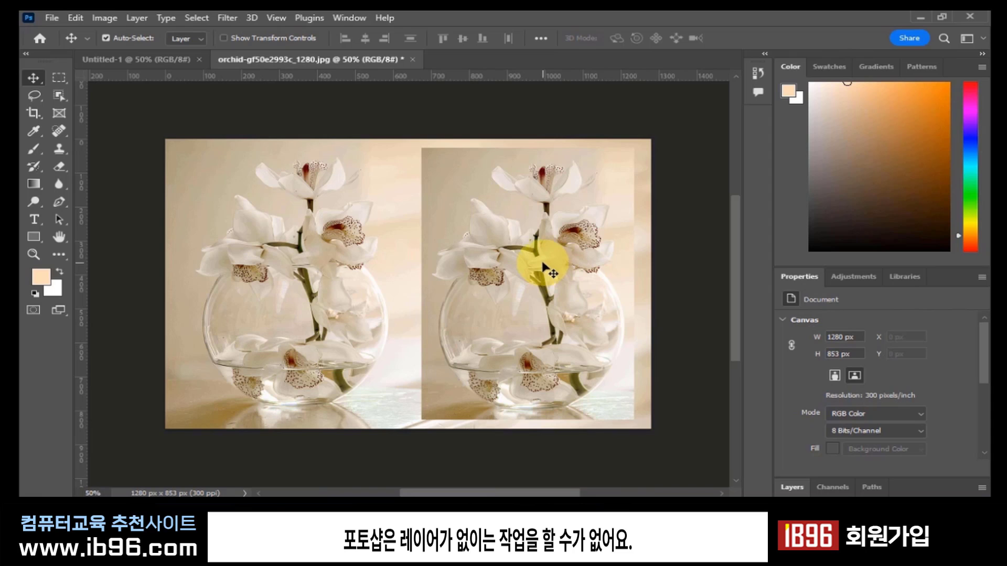
Show the Layers panel.
{"action": "left_click", "coordinate": [349, 20]}
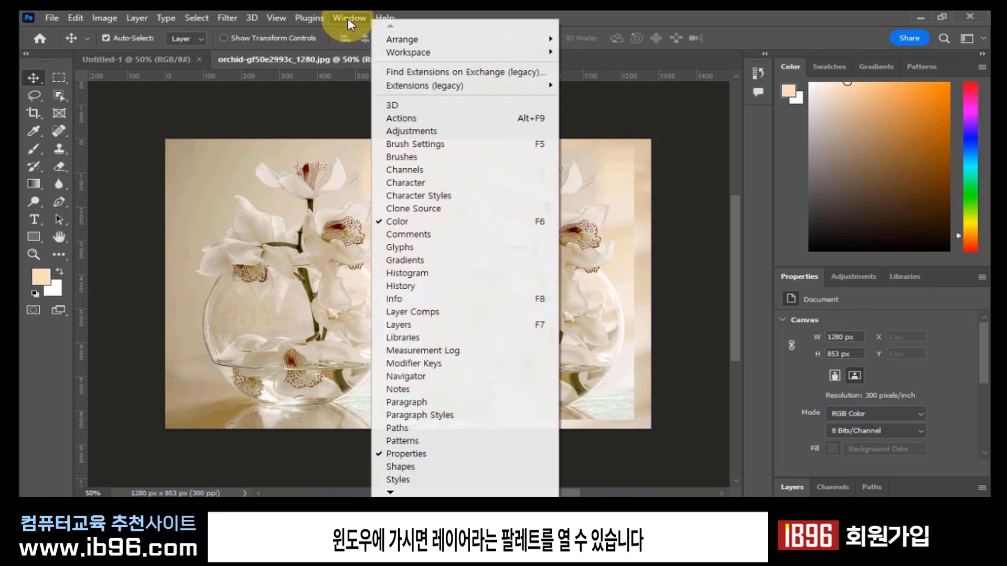
{"action": "left_click", "coordinate": [445, 328]}
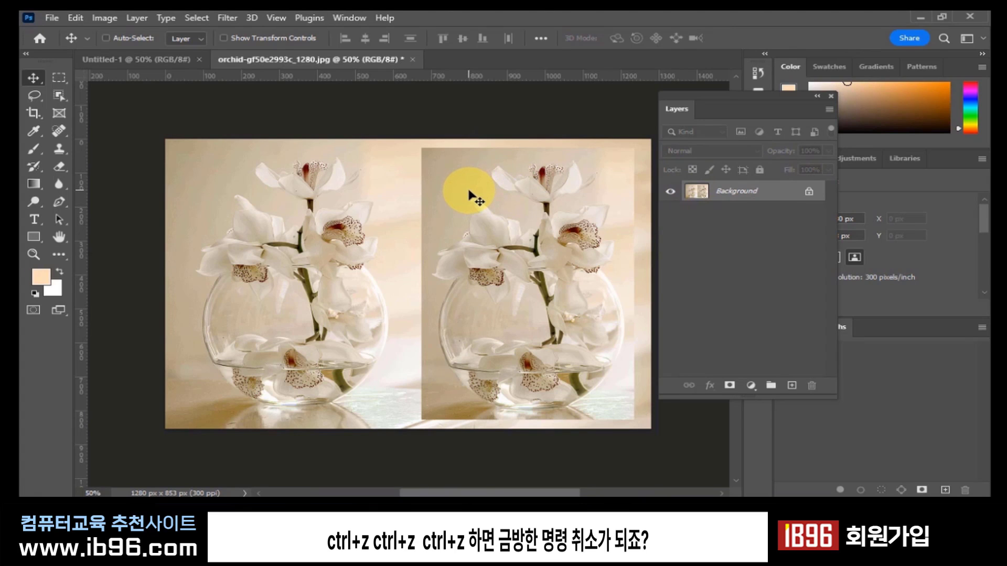
Undo the deselection, the vase duplicate and the original marquee selection, returning the photo to its opened state.
{"action": "key", "text": "ctrl+z"}
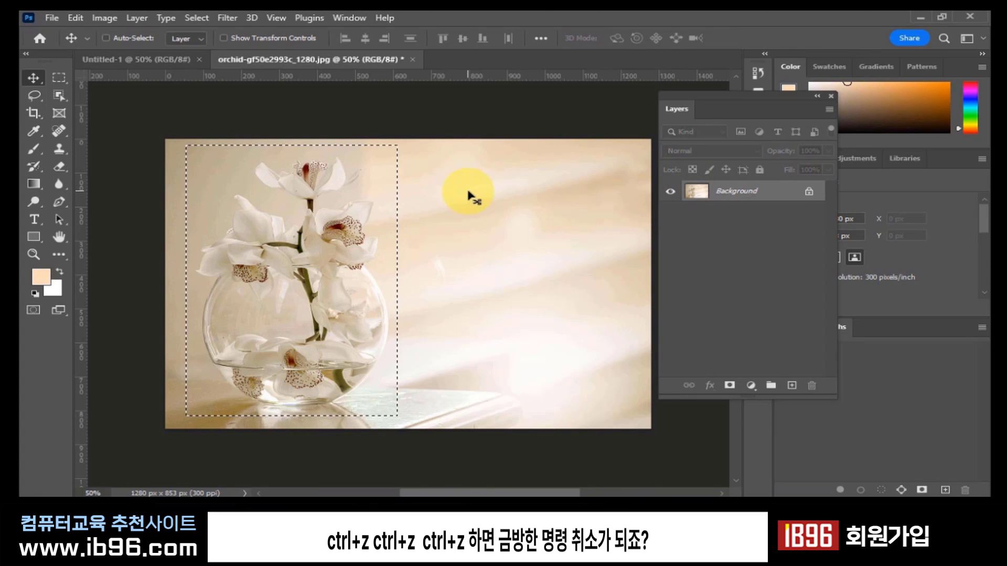
{"action": "key", "text": "ctrl+z"}
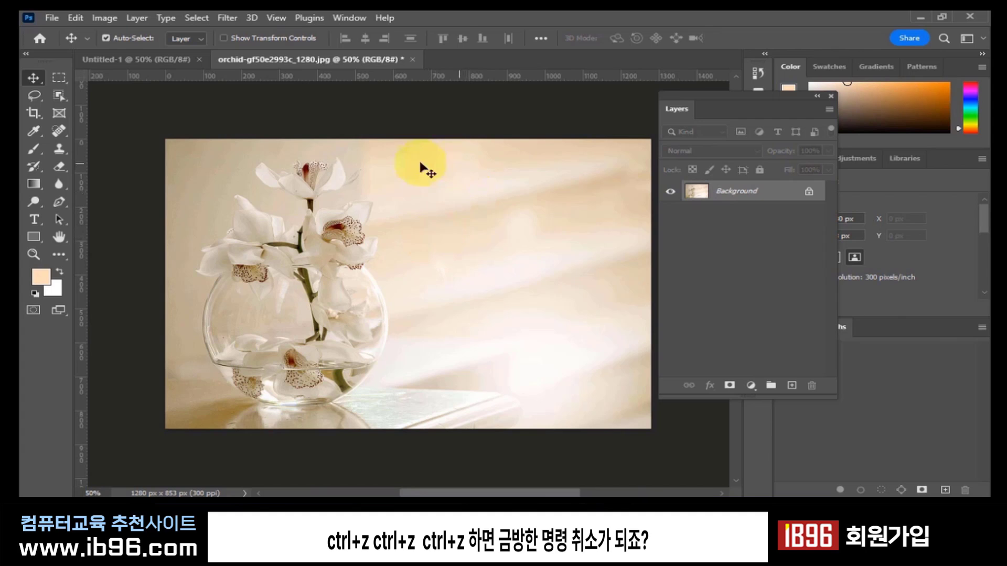
{"action": "left_click", "coordinate": [69, 20]}
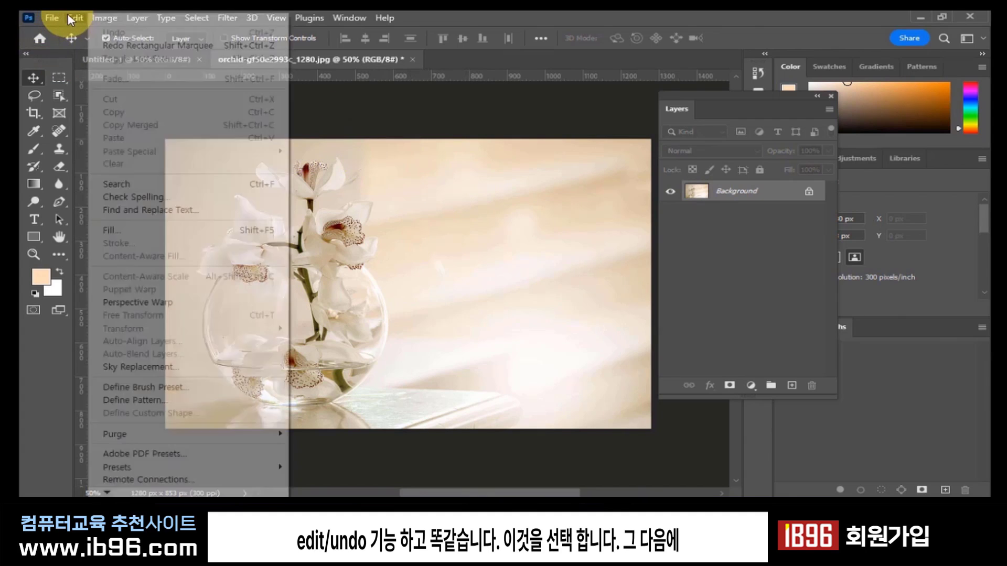
{"action": "left_click", "coordinate": [299, 151]}
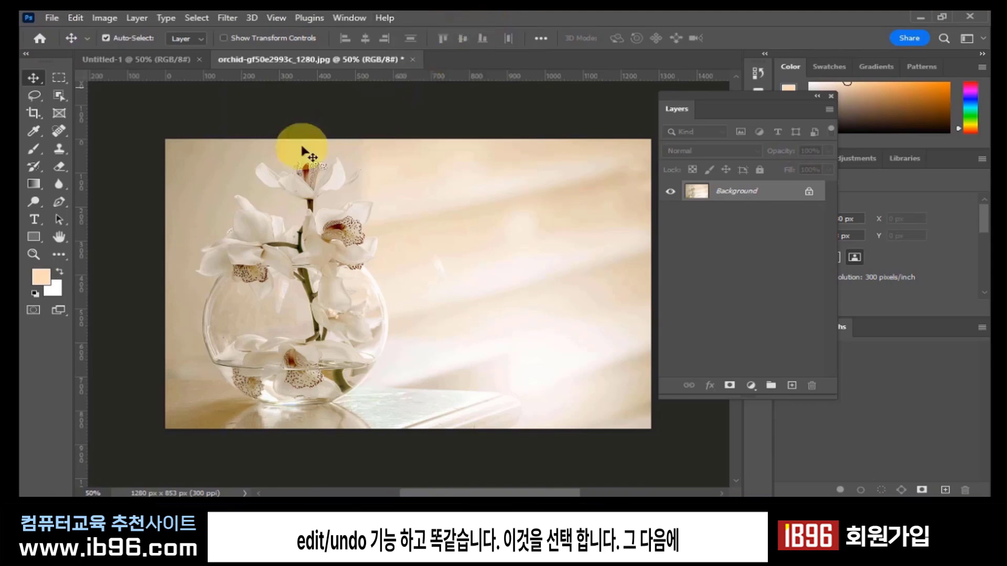
Select the vase of orchids with a rectangular marquee and copy and paste it onto a new layer.
{"action": "left_click", "coordinate": [59, 78]}
{"action": "left_click_drag", "start_coordinate": [188, 147], "coordinate": [407, 420]}
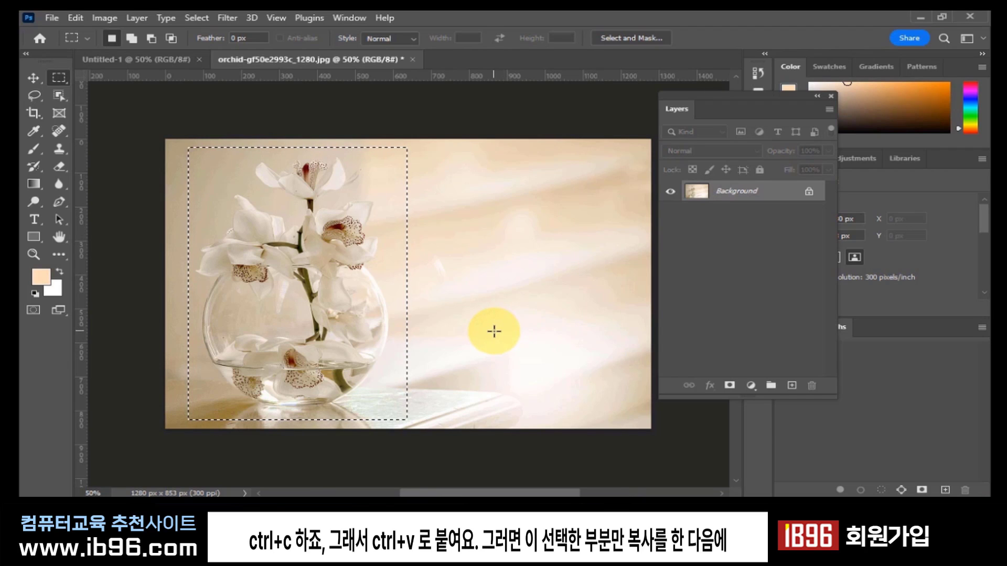
{"action": "key", "text": "ctrl+c"}
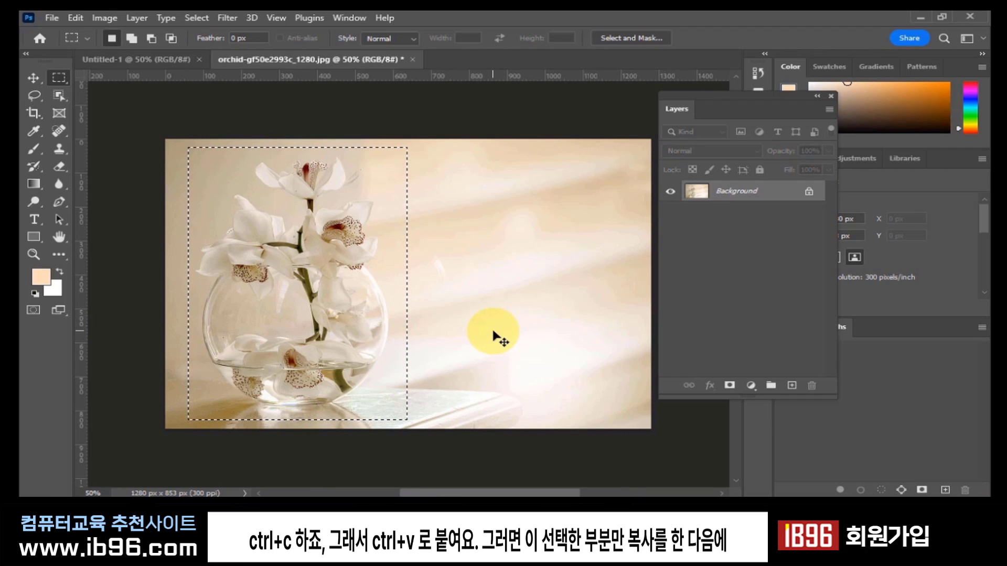
{"action": "key", "text": "ctrl+v"}
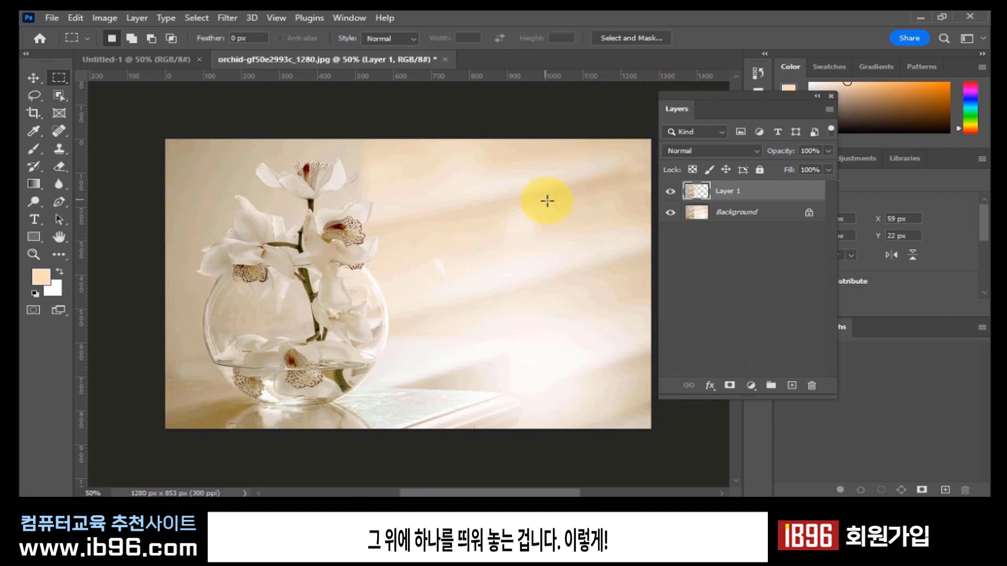
Compare the Background layer with the pasted vase layer by selecting each and temporarily hiding the Background.
{"action": "left_click", "coordinate": [712, 217]}
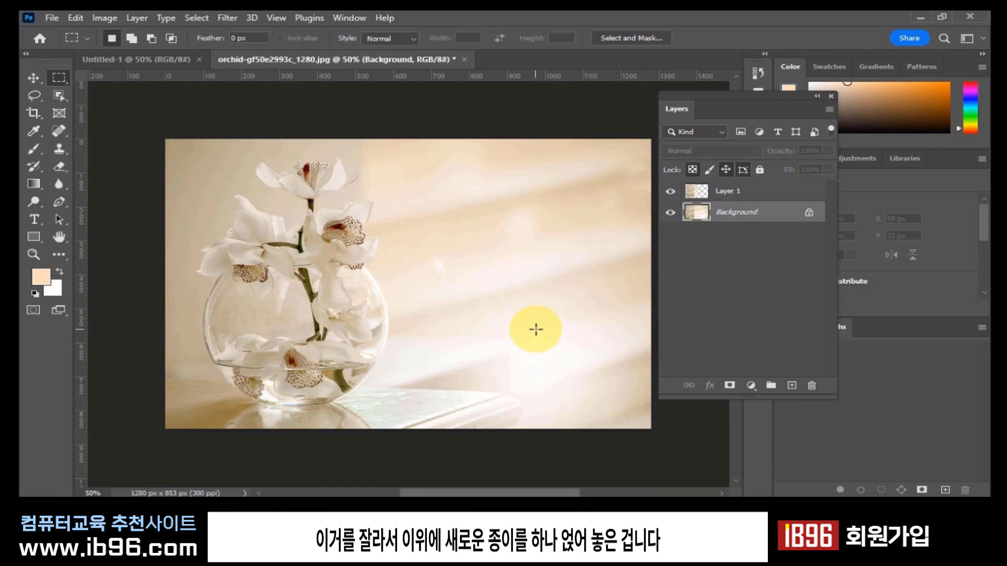
{"action": "left_click", "coordinate": [697, 191]}
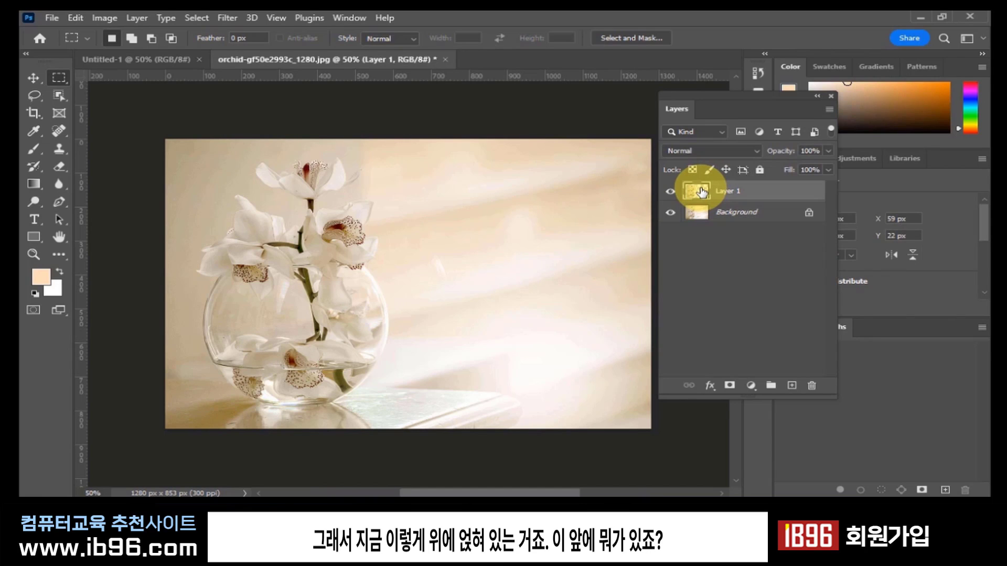
{"action": "left_click", "coordinate": [670, 213]}
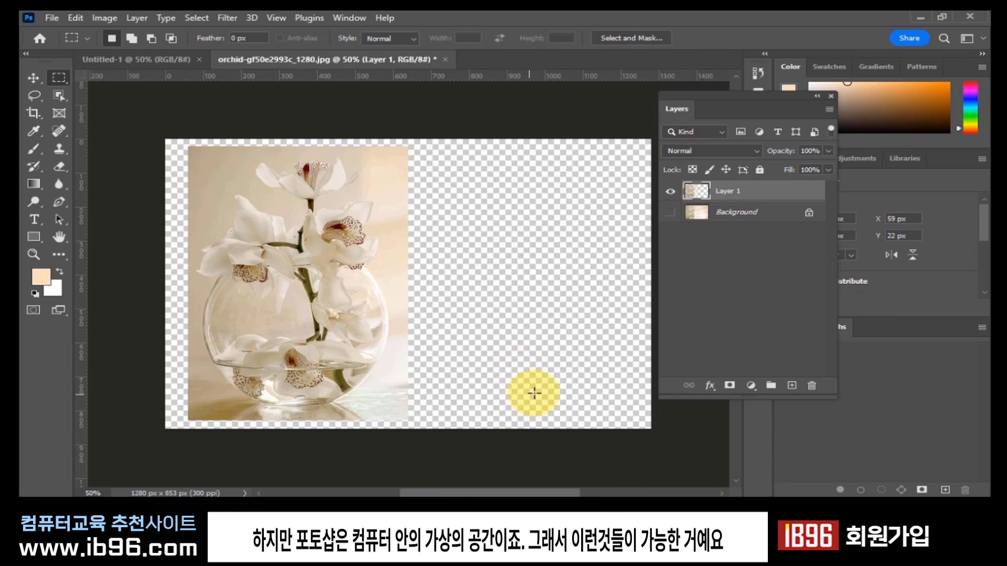
{"action": "left_click", "coordinate": [670, 212]}
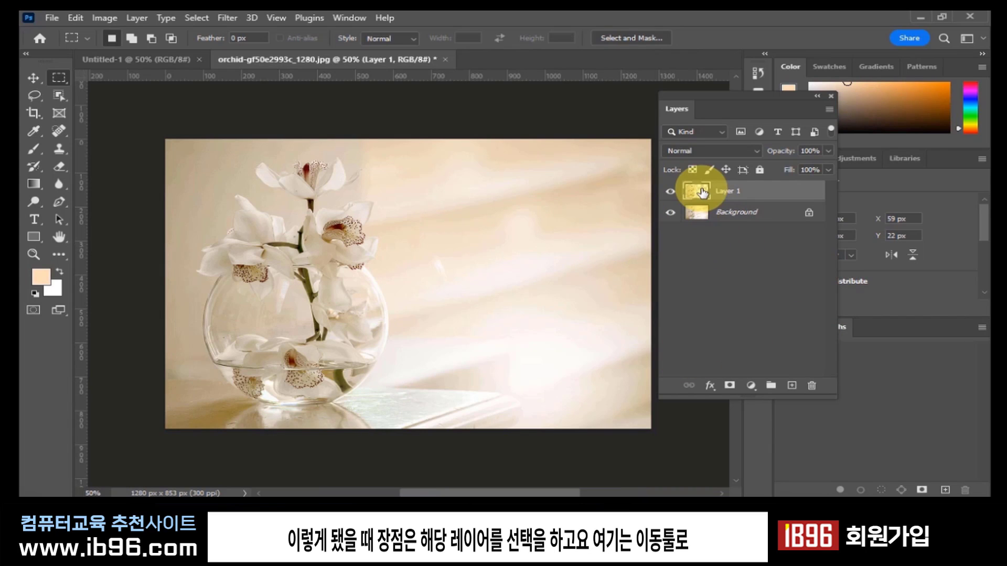
Move the pasted vase layer beside the original vase, to about X 679 px, Y 23 px.
{"action": "left_click", "coordinate": [730, 216]}
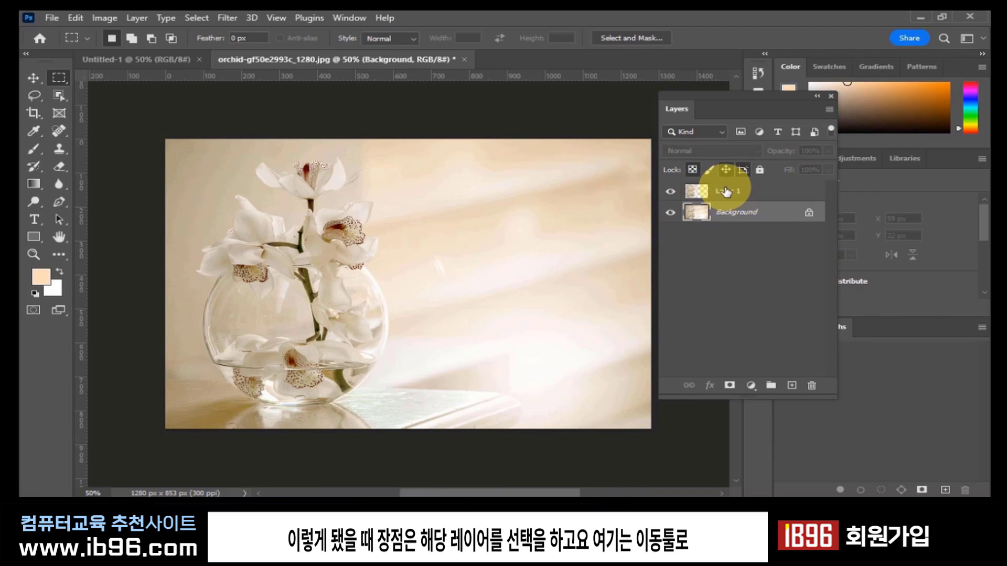
{"action": "left_click", "coordinate": [726, 192]}
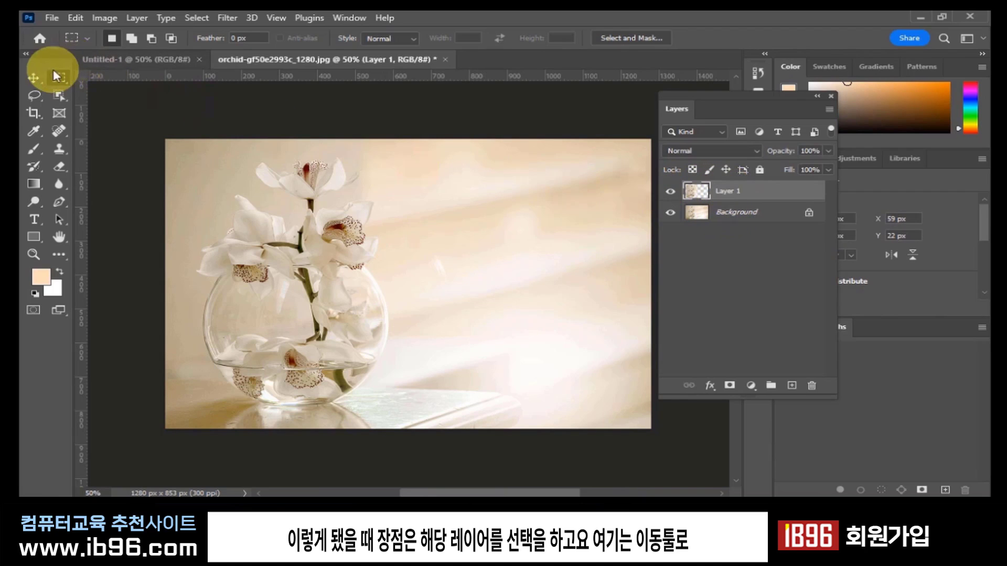
{"action": "left_click", "coordinate": [34, 79]}
{"action": "left_click_drag", "start_coordinate": [280, 267], "coordinate": [520, 265]}
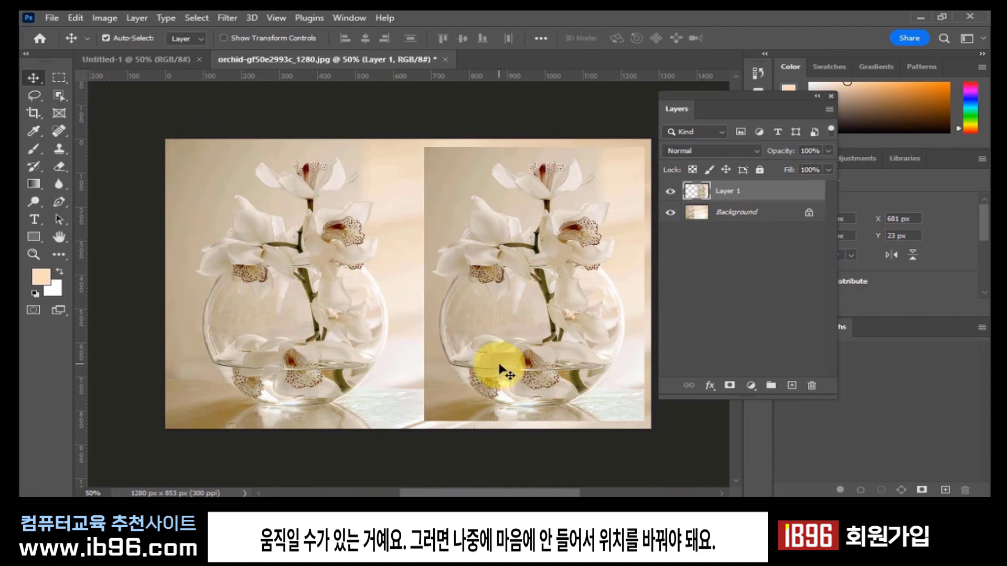
{"action": "left_click_drag", "start_coordinate": [533, 299], "coordinate": [511, 310]}
{"action": "left_click_drag", "start_coordinate": [467, 336], "coordinate": [490, 340]}
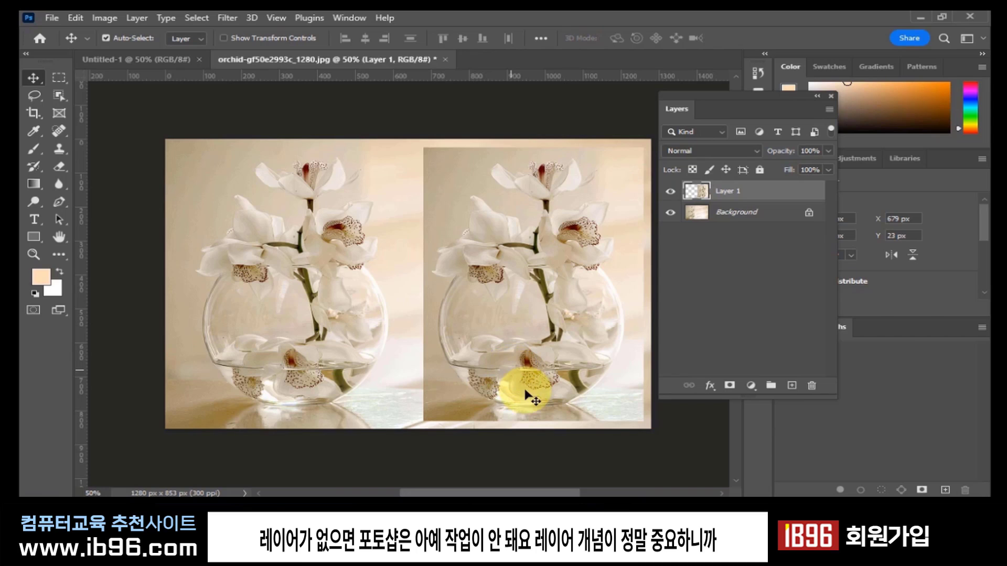
Hide Layer 1, then marquee-select the vase on the Background and duplicate it within that layer over the photo's empty right half.
{"action": "left_click", "coordinate": [671, 193]}
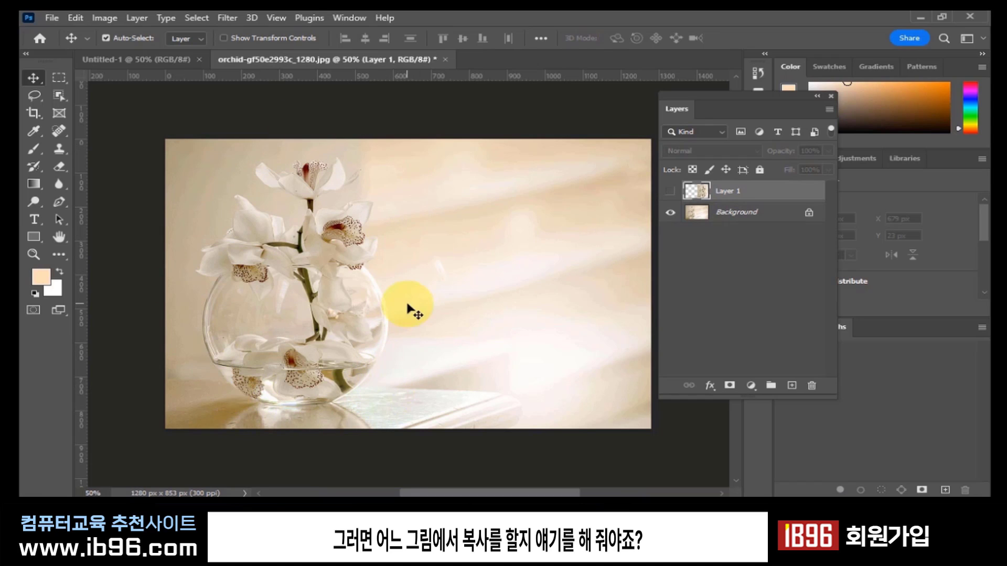
{"action": "left_click", "coordinate": [760, 217]}
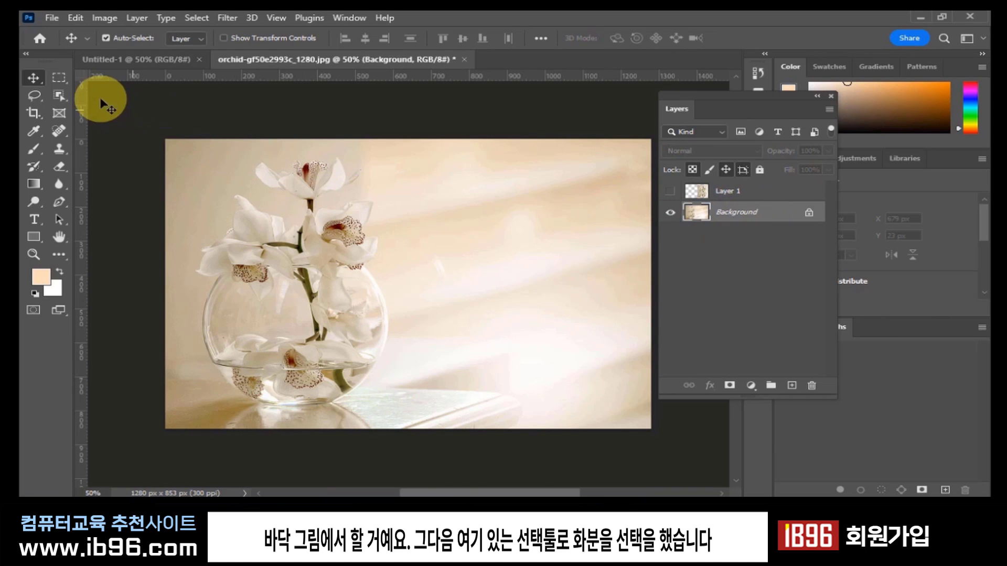
{"action": "left_click", "coordinate": [59, 79]}
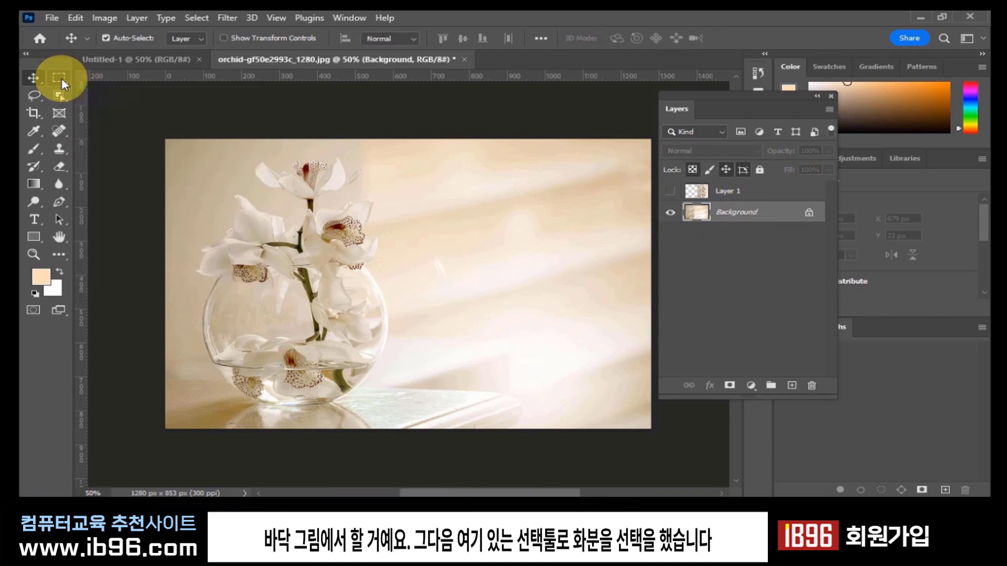
{"action": "left_click_drag", "start_coordinate": [185, 153], "coordinate": [405, 420]}
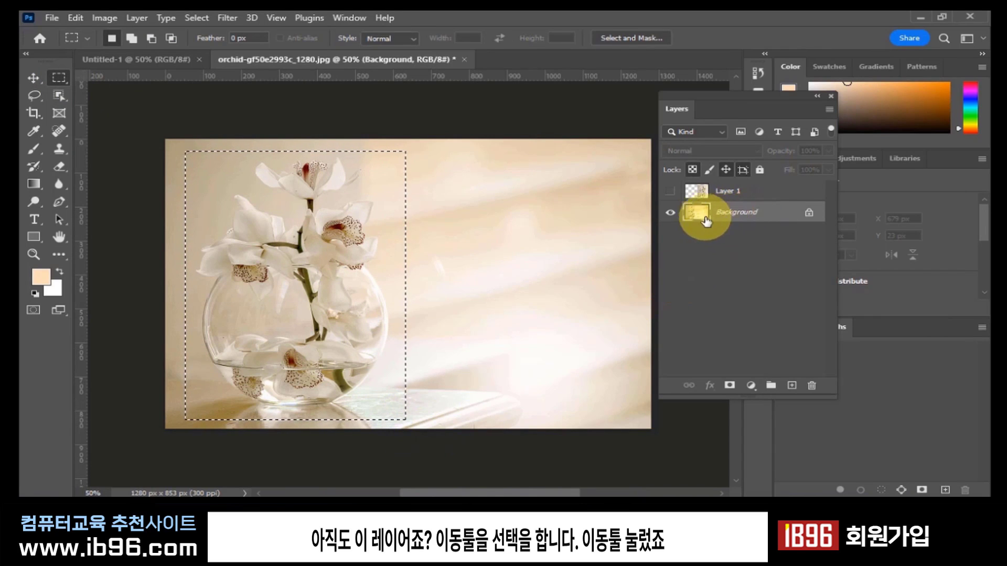
{"action": "left_click", "coordinate": [34, 76]}
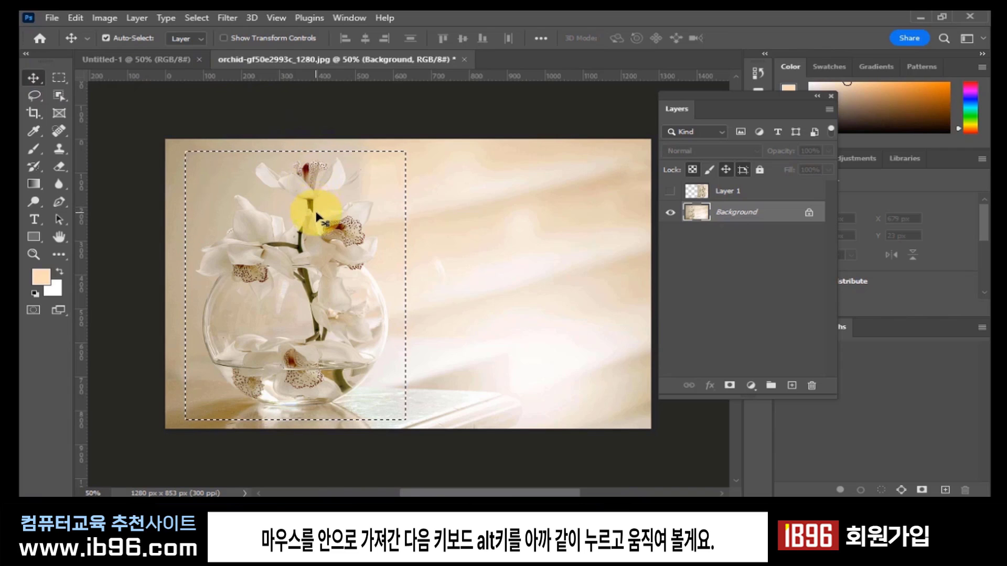
{"action": "left_click_drag", "start_coordinate": [322, 236], "coordinate": [547, 237]}
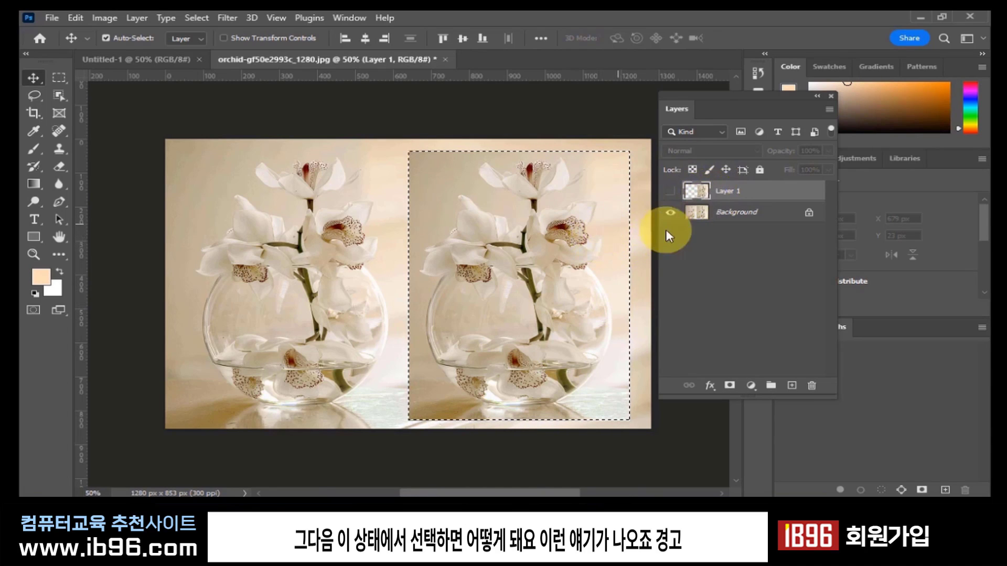
Try moving the selected duplicate with hidden Layer 1 active, then move it on the Background over the original vase and undo that move.
{"action": "left_click", "coordinate": [597, 205]}
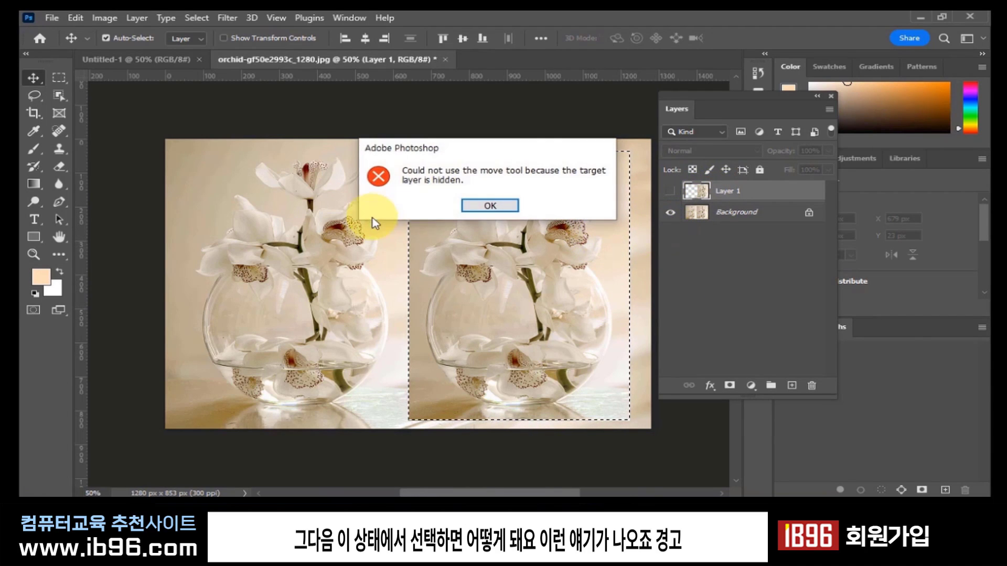
{"action": "left_click", "coordinate": [508, 206]}
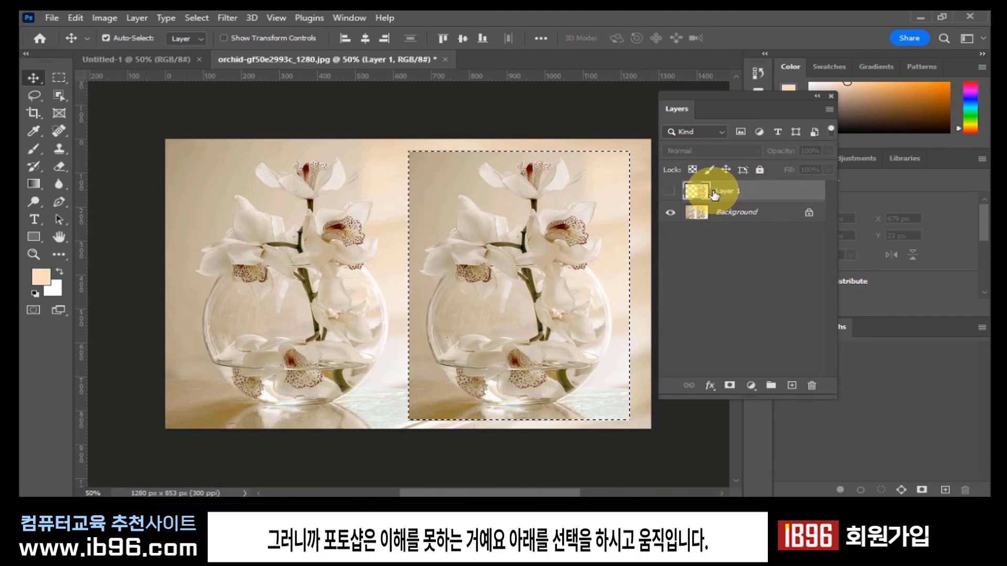
{"action": "left_click", "coordinate": [721, 219]}
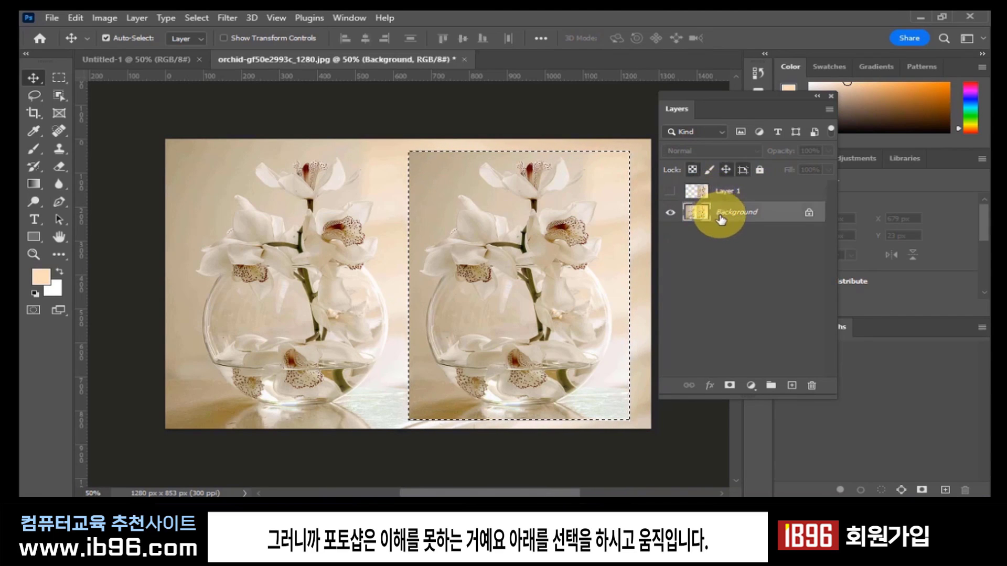
{"action": "left_click_drag", "start_coordinate": [554, 241], "coordinate": [364, 231]}
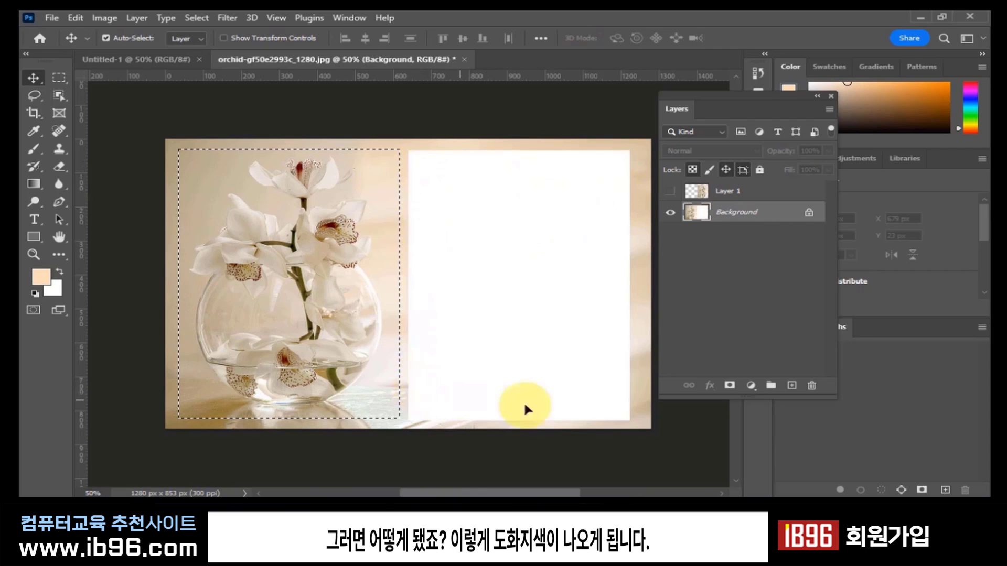
{"action": "key", "text": "ctrl+z"}
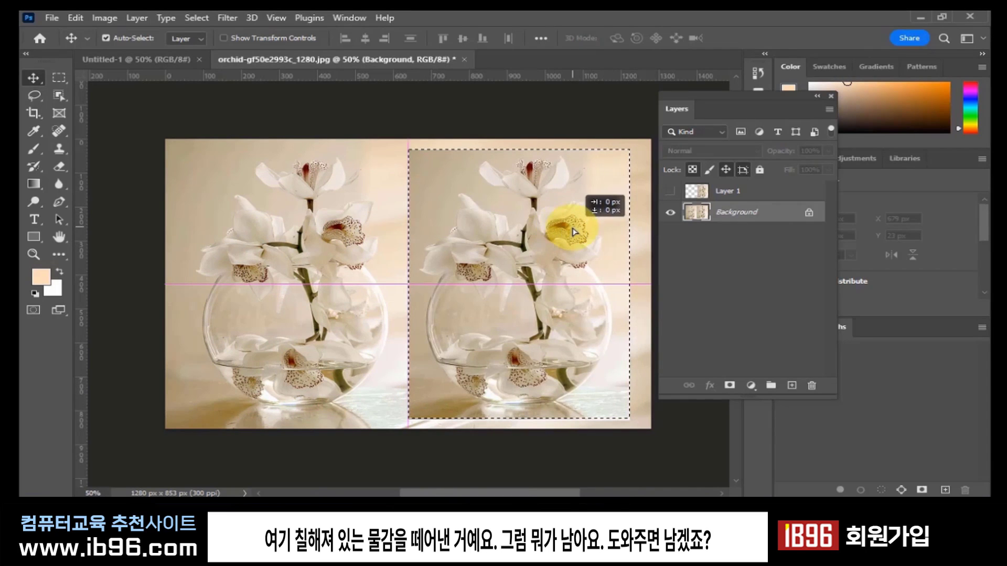
Shift the selected vase area across the Background again, then undo the moves and the duplicate made on that layer.
{"action": "left_click_drag", "start_coordinate": [608, 201], "coordinate": [445, 207]}
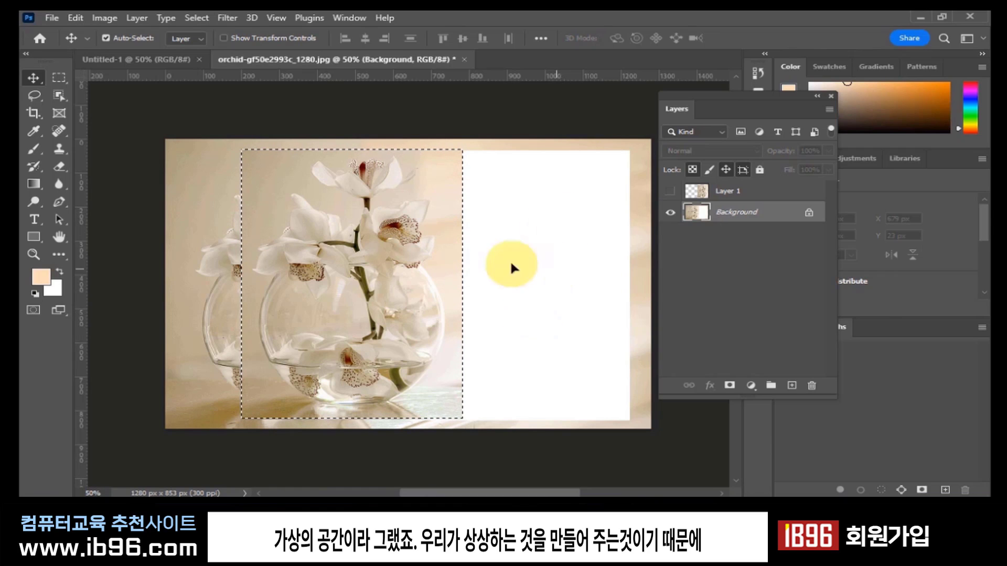
{"action": "left_click_drag", "start_coordinate": [478, 226], "coordinate": [529, 238]}
{"action": "key", "text": "ctrl+z"}
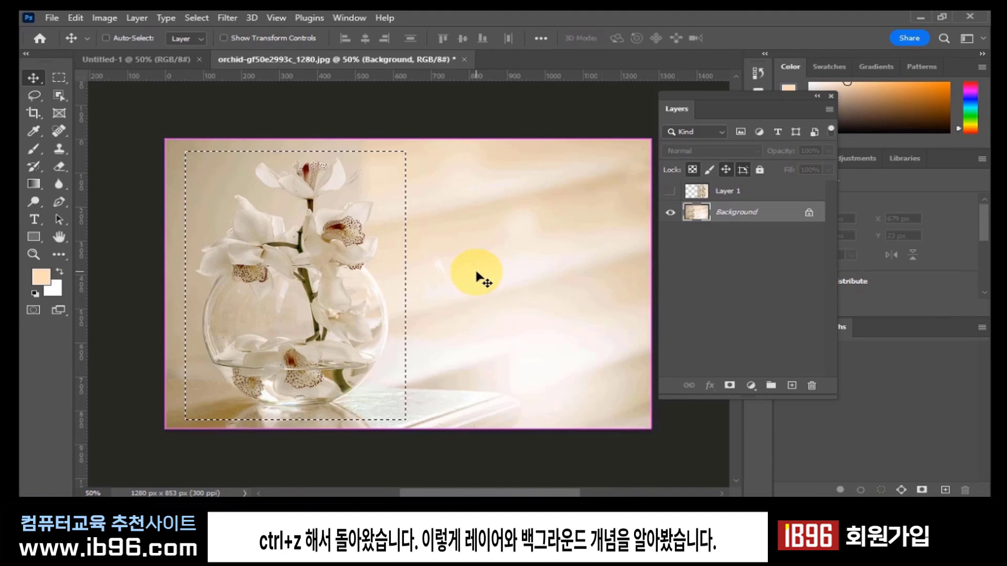
Clear the marquee selection, then select Layer 1 and make it visible again.
{"action": "key", "text": "ctrl+d"}
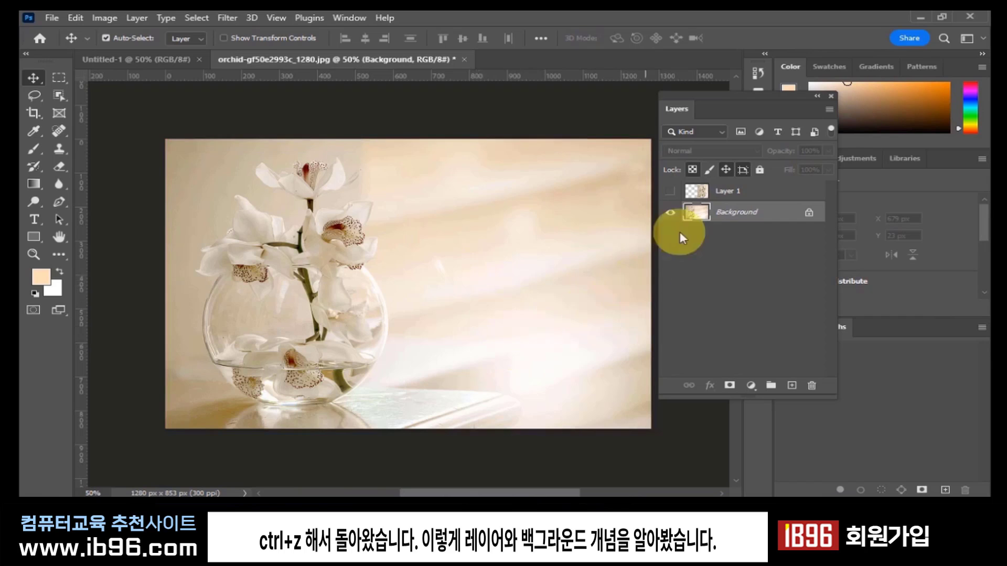
{"action": "left_click", "coordinate": [696, 192]}
{"action": "left_click", "coordinate": [669, 191]}
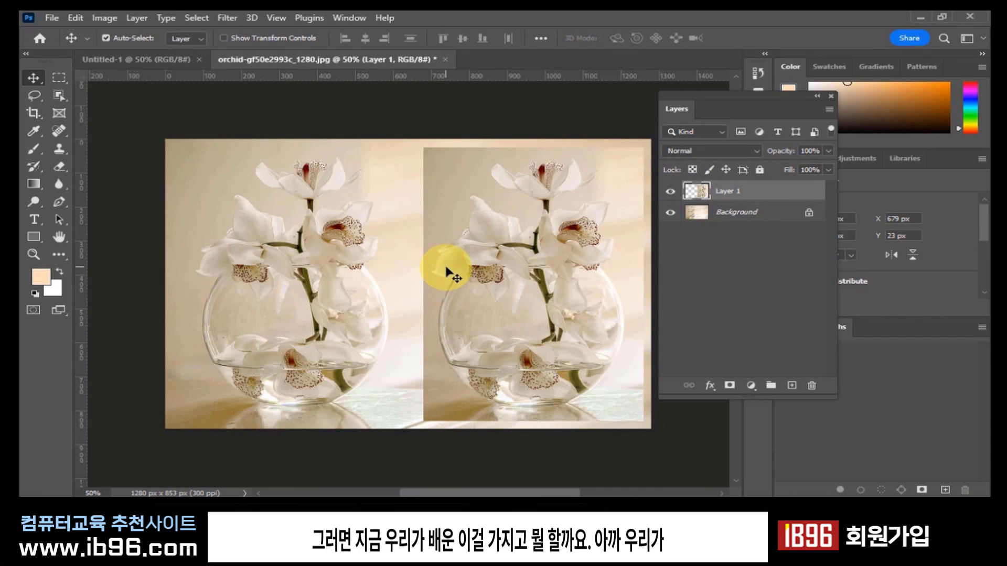
Compare the blank Untitled-1 document with the orchid photo by switching back and forth between the two.
{"action": "left_click", "coordinate": [162, 59]}
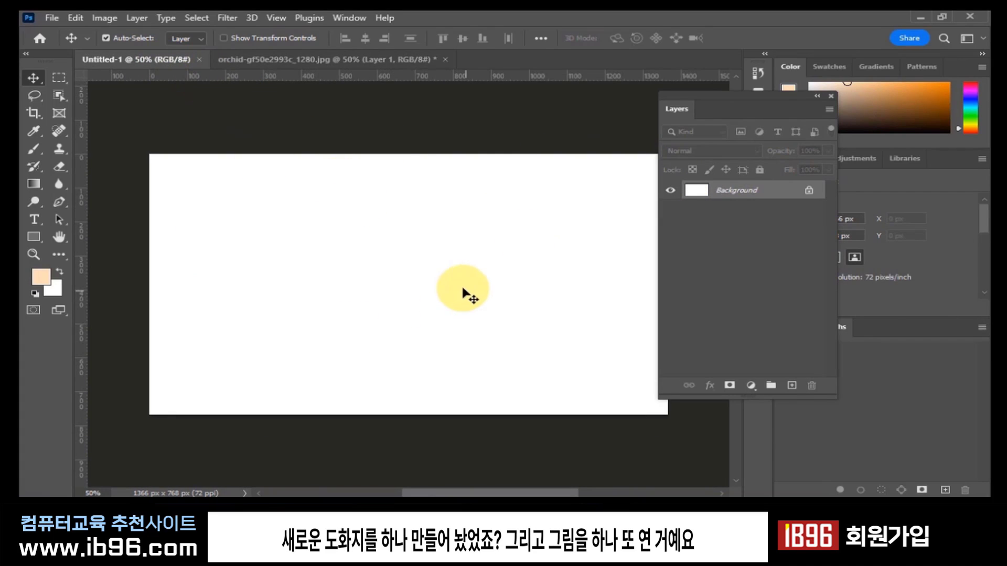
{"action": "left_click", "coordinate": [372, 59]}
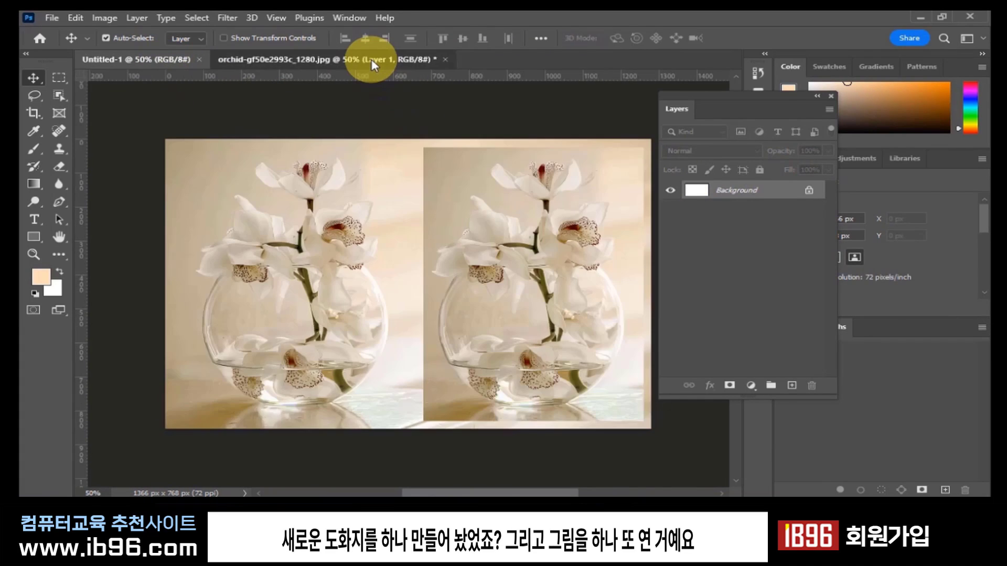
{"action": "left_click", "coordinate": [167, 59]}
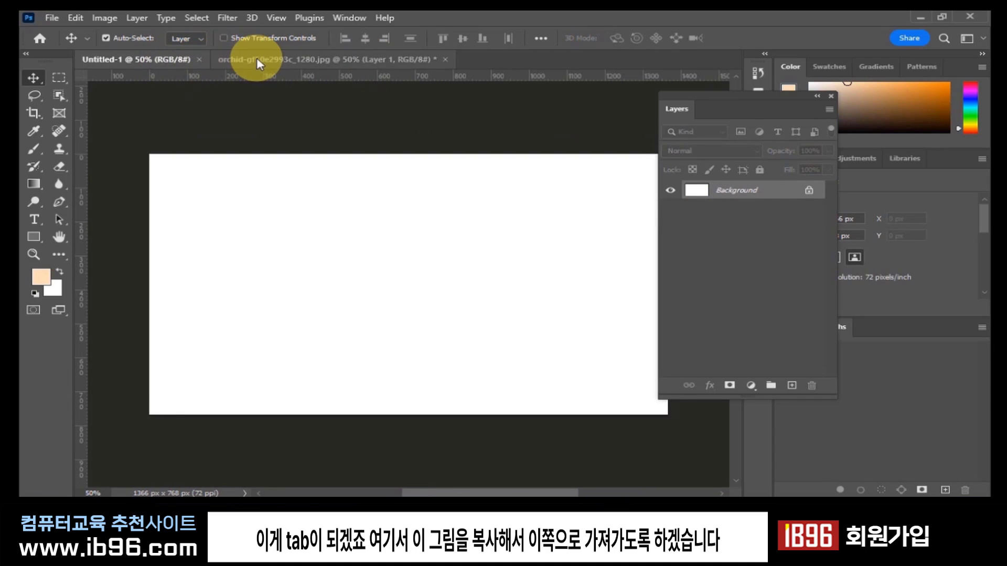
{"action": "left_click", "coordinate": [256, 59]}
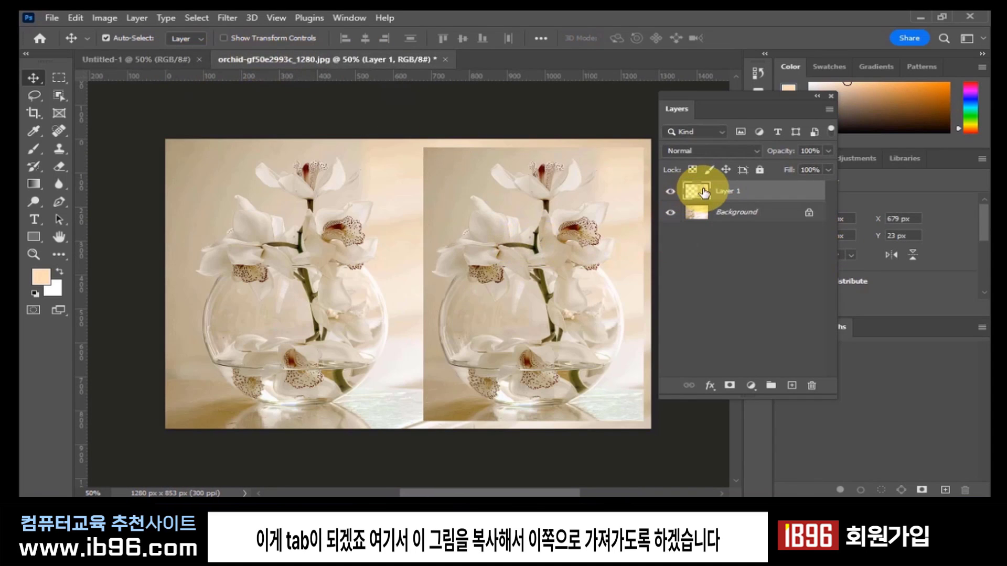
{"action": "left_click_drag", "start_coordinate": [704, 193], "coordinate": [587, 218]}
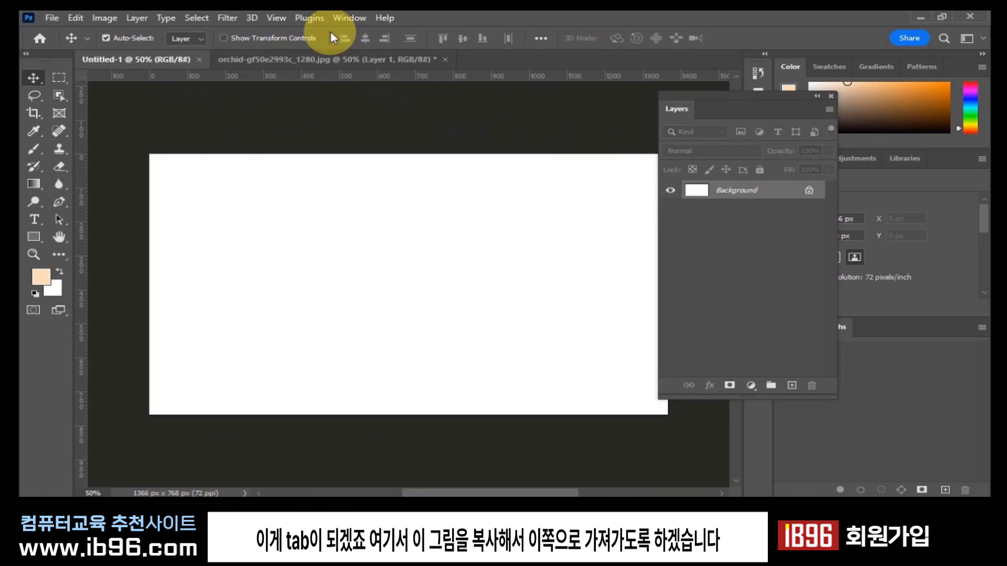
{"action": "left_click", "coordinate": [338, 56]}
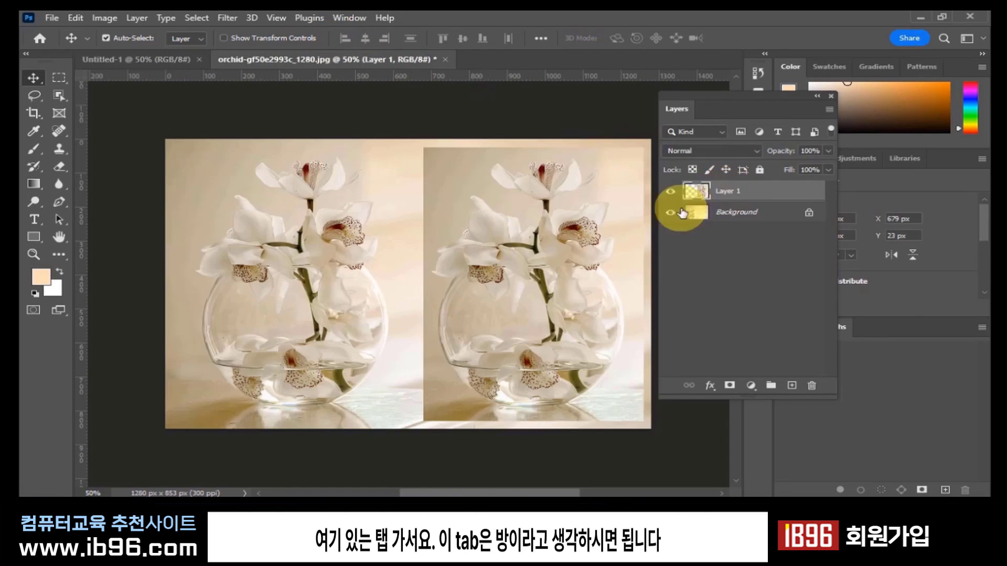
{"action": "left_click", "coordinate": [158, 60]}
{"action": "left_click", "coordinate": [319, 59]}
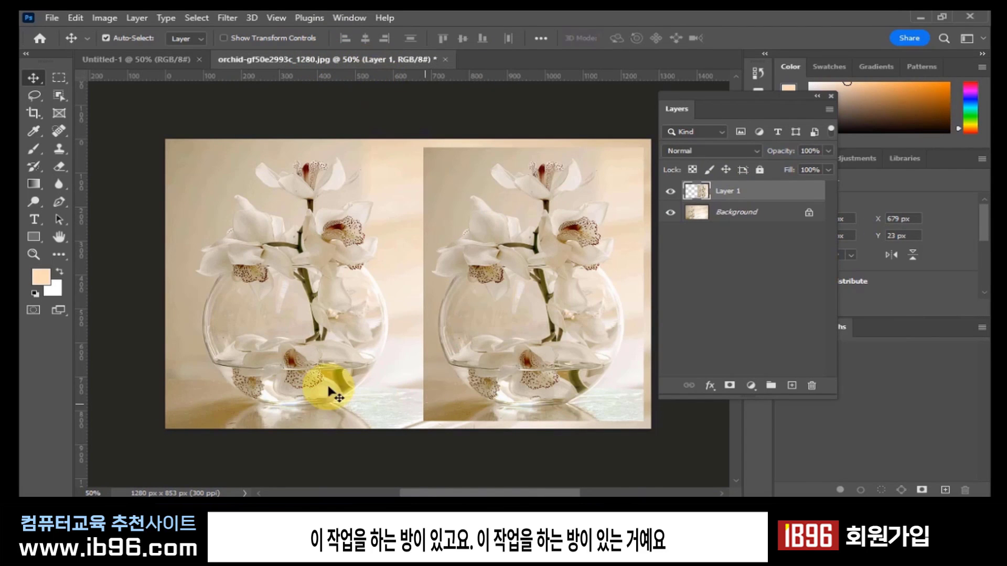
{"action": "left_click", "coordinate": [151, 56]}
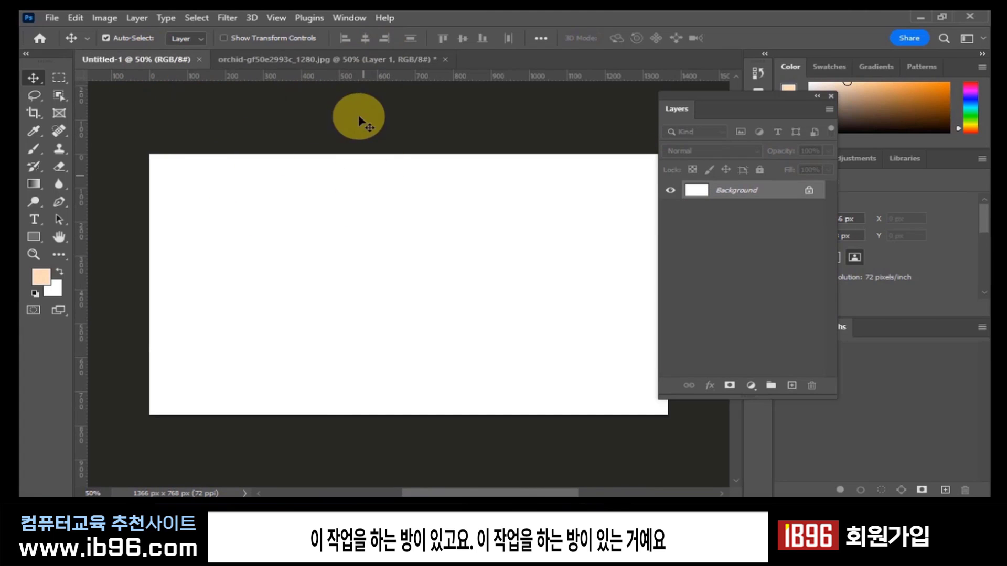
{"action": "left_click", "coordinate": [354, 56]}
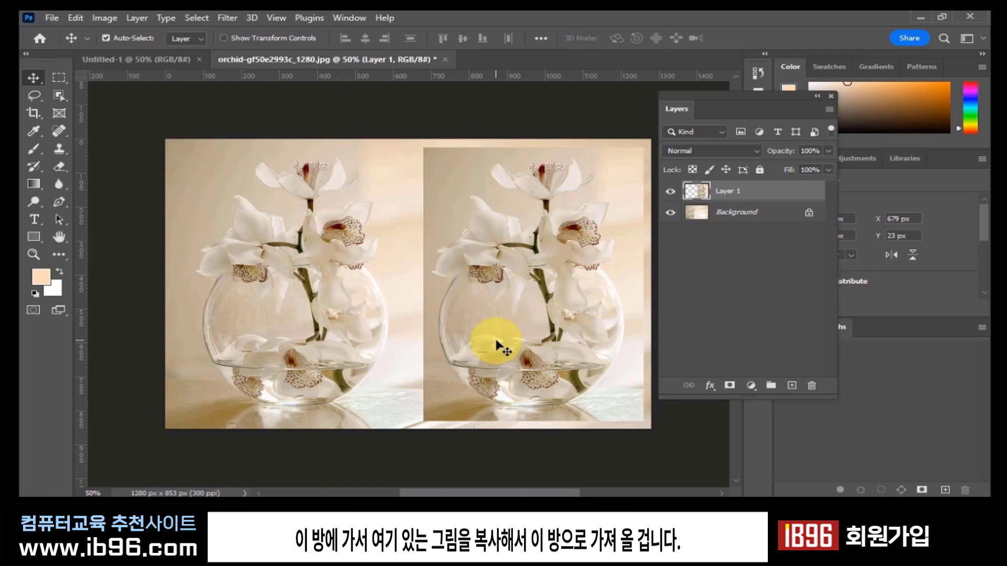
{"action": "left_click", "coordinate": [153, 57]}
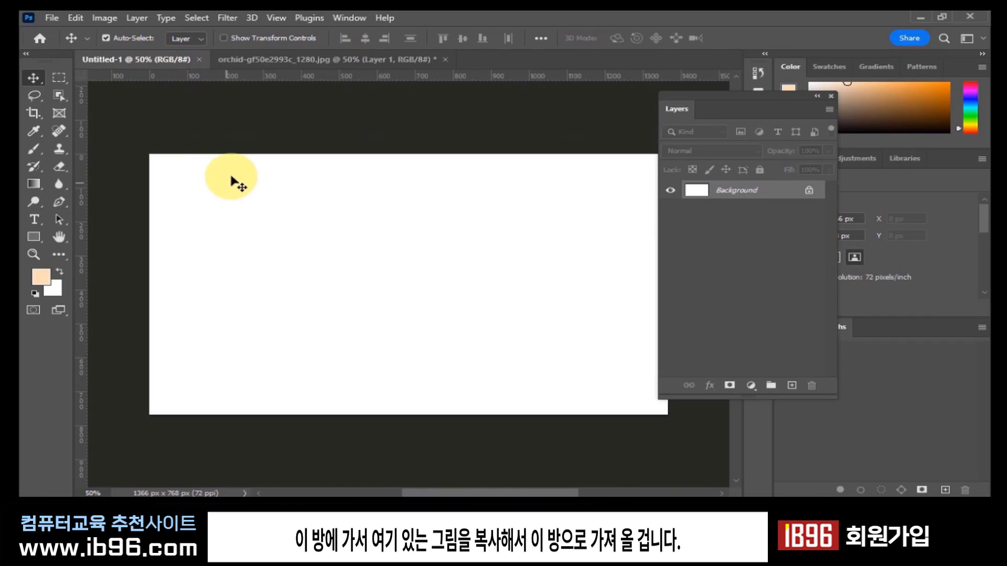
Copy the vase from Layer 1 of the orchid photo and paste it into the blank Untitled-1 document.
{"action": "left_click", "coordinate": [335, 58]}
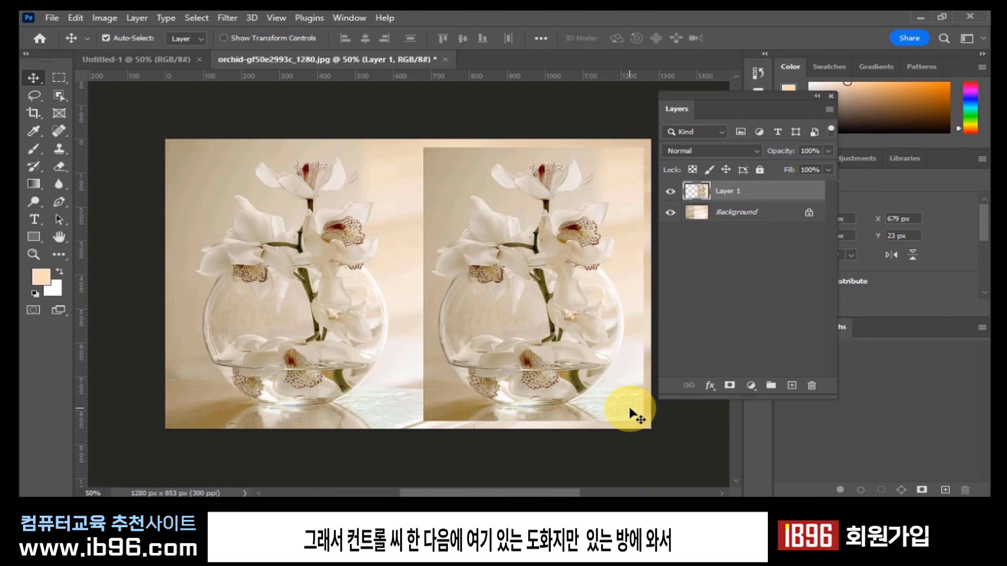
{"action": "left_click", "coordinate": [140, 58]}
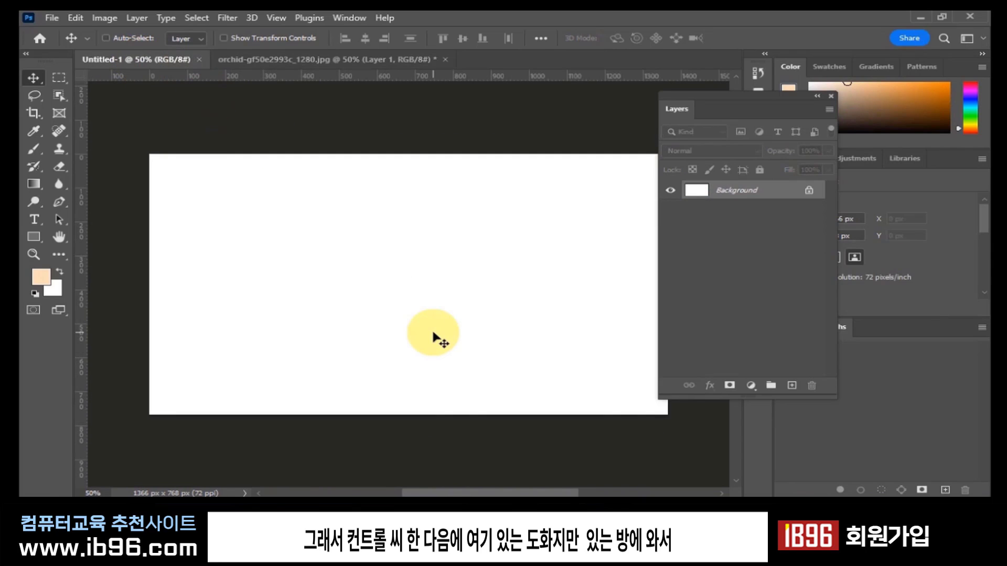
{"action": "key", "text": "ctrl+v"}
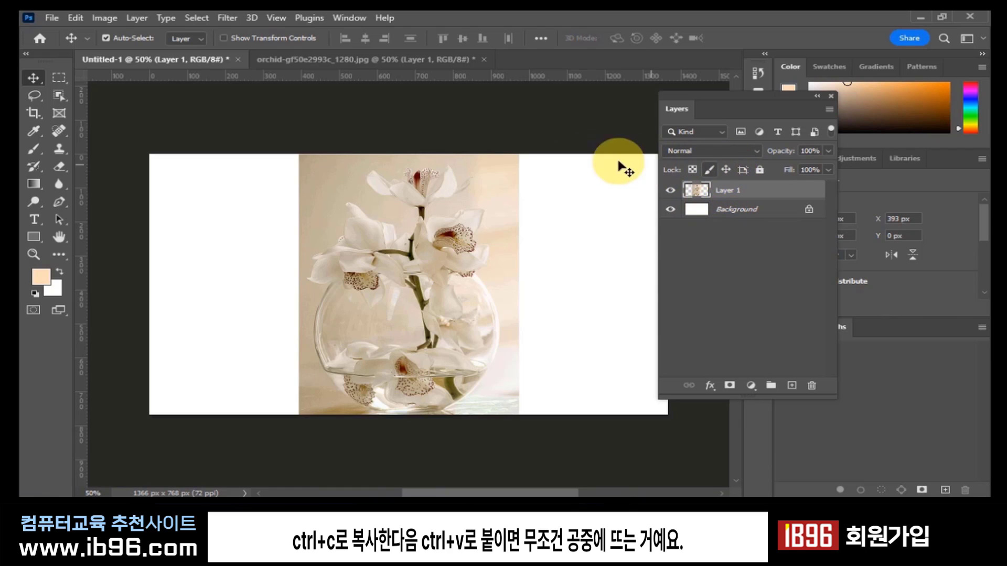
Move the pasted vase layer to the right side of the Untitled-1 canvas, at about X 729 px, Y 40 px.
{"action": "left_click", "coordinate": [364, 58]}
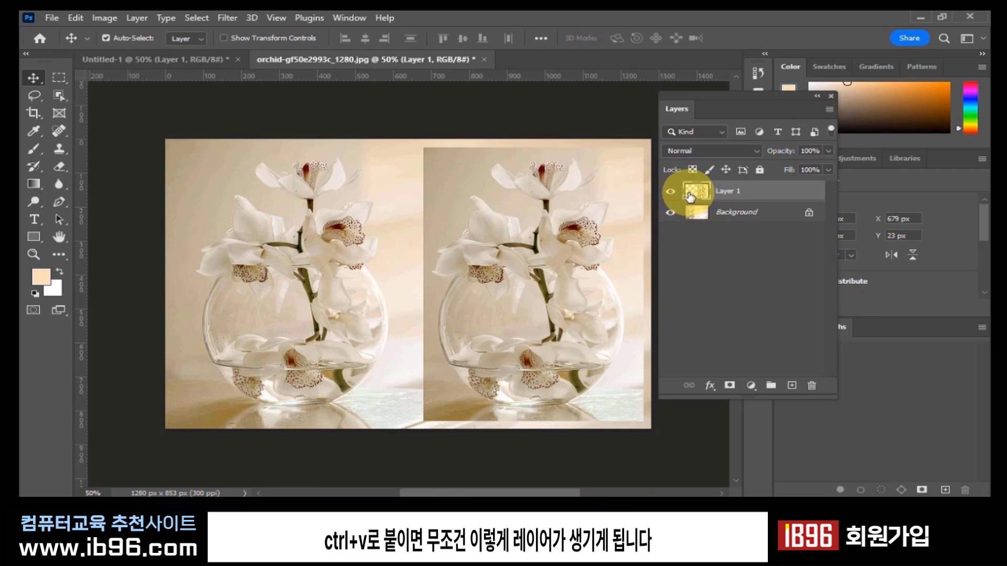
{"action": "left_click", "coordinate": [215, 56]}
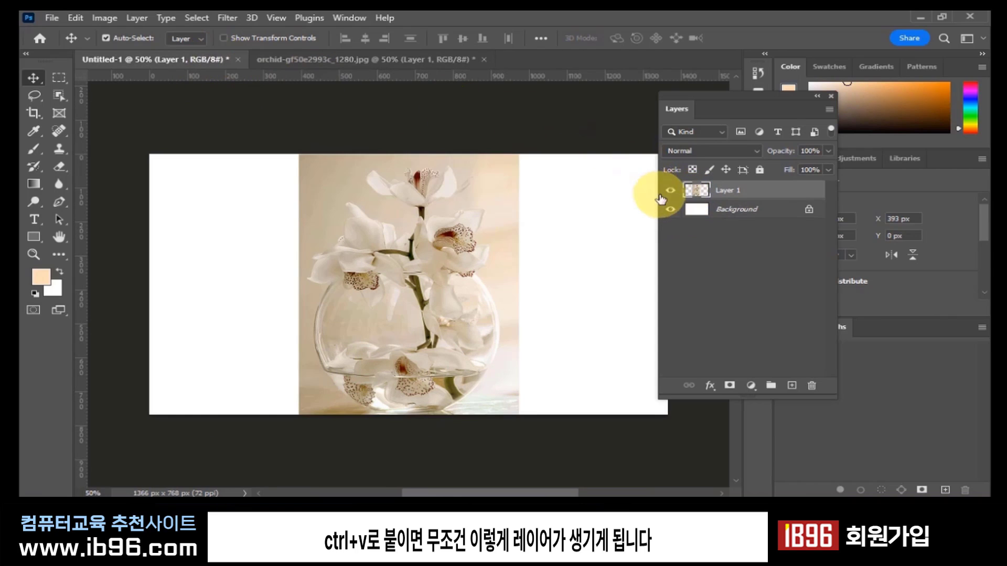
{"action": "left_click_drag", "start_coordinate": [652, 203], "coordinate": [573, 279]}
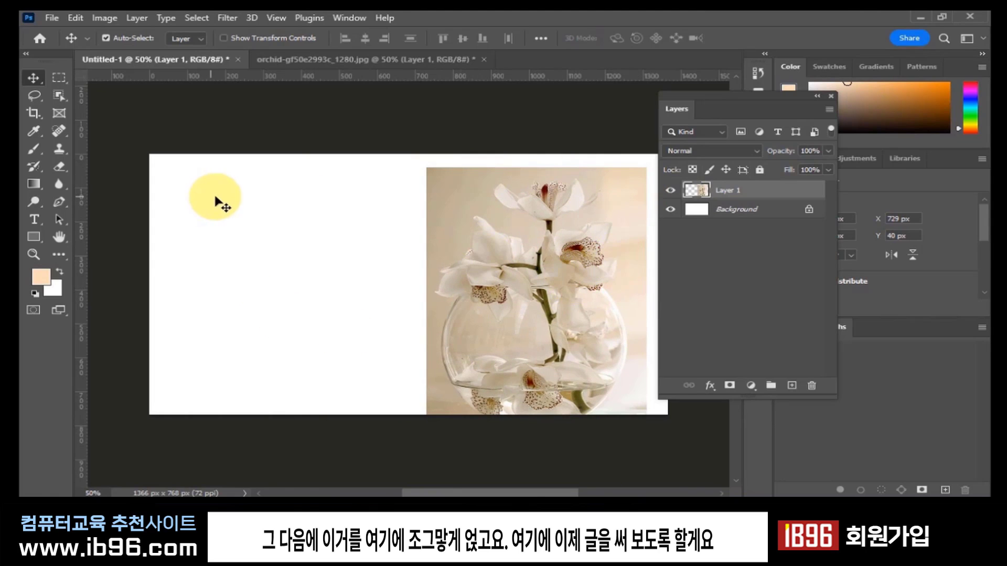
Scale the vase layer to about 74% with Free Transform and place it near the canvas's right edge, about X 859 px, Y 86 px.
{"action": "left_click_drag", "start_coordinate": [502, 260], "coordinate": [469, 246]}
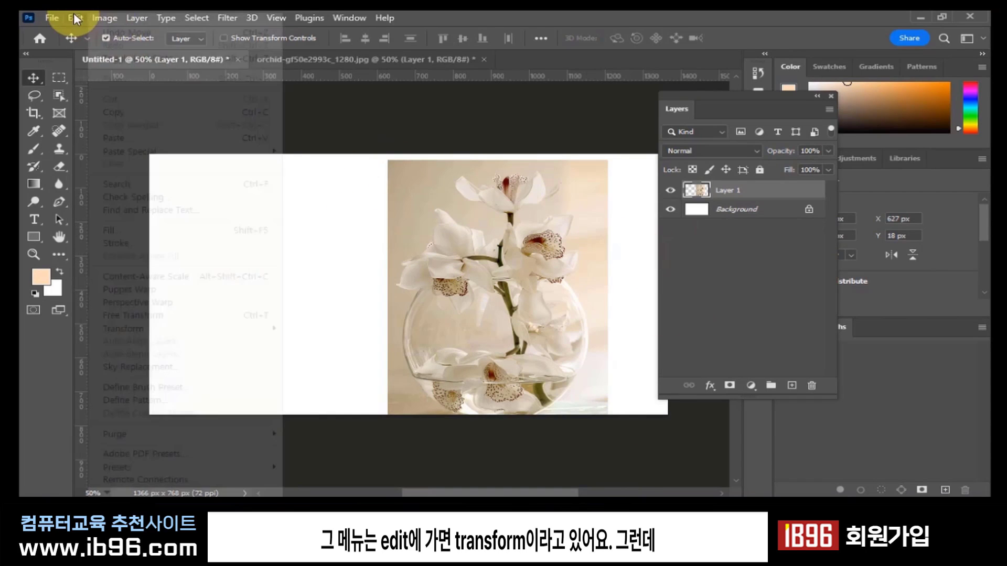
{"action": "left_click", "coordinate": [75, 17]}
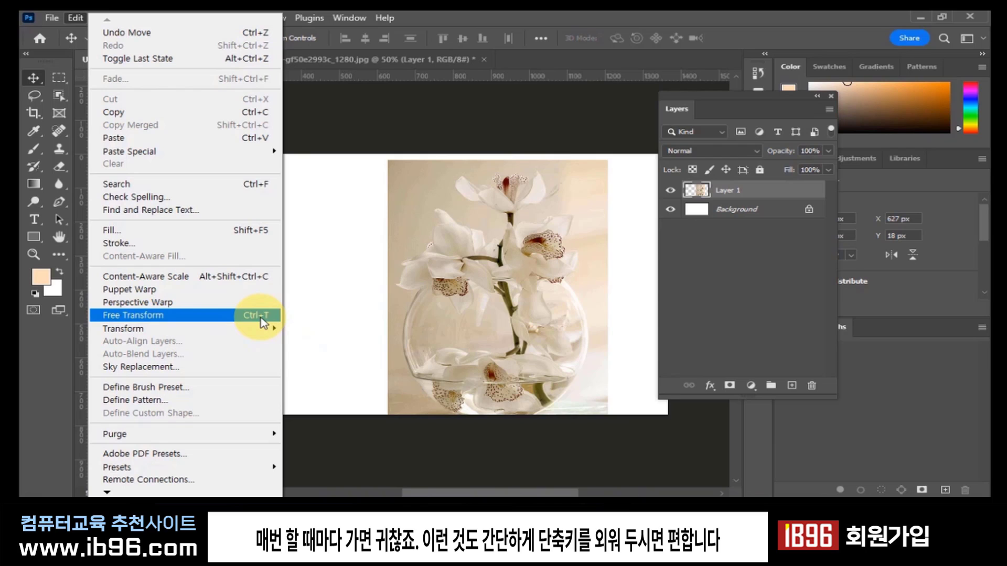
{"action": "left_click", "coordinate": [526, 10]}
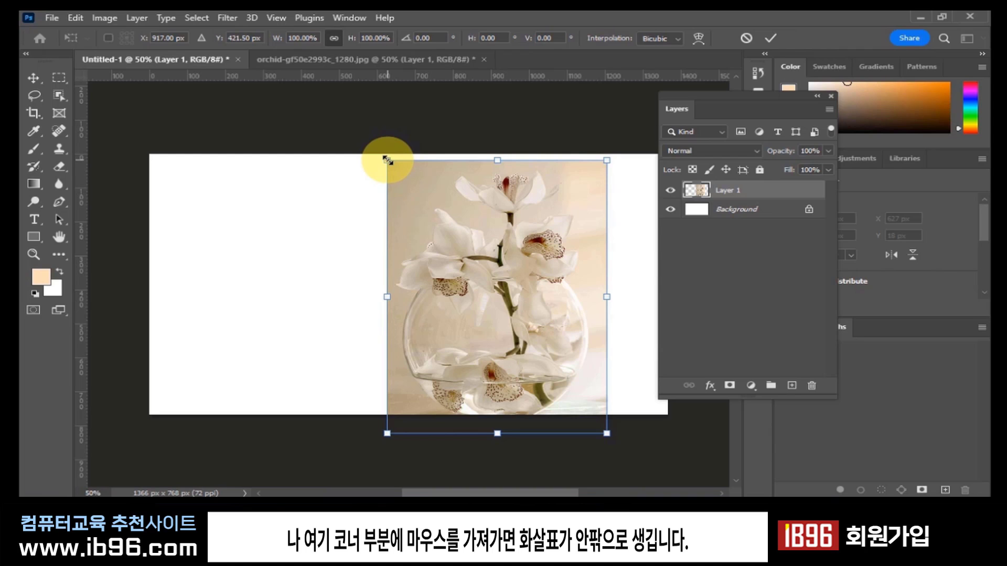
{"action": "left_click_drag", "start_coordinate": [387, 160], "coordinate": [408, 249]}
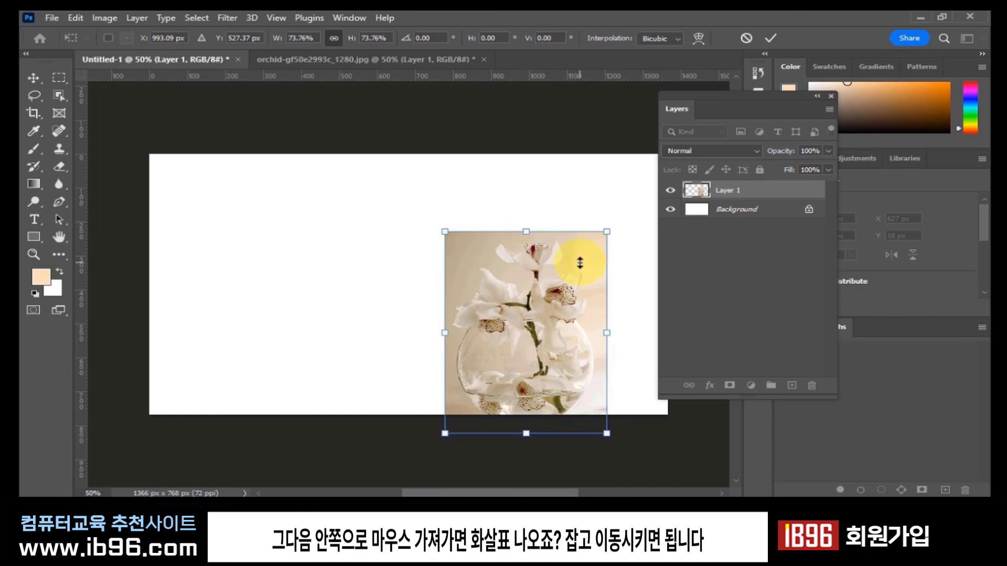
{"action": "left_click_drag", "start_coordinate": [580, 263], "coordinate": [610, 213]}
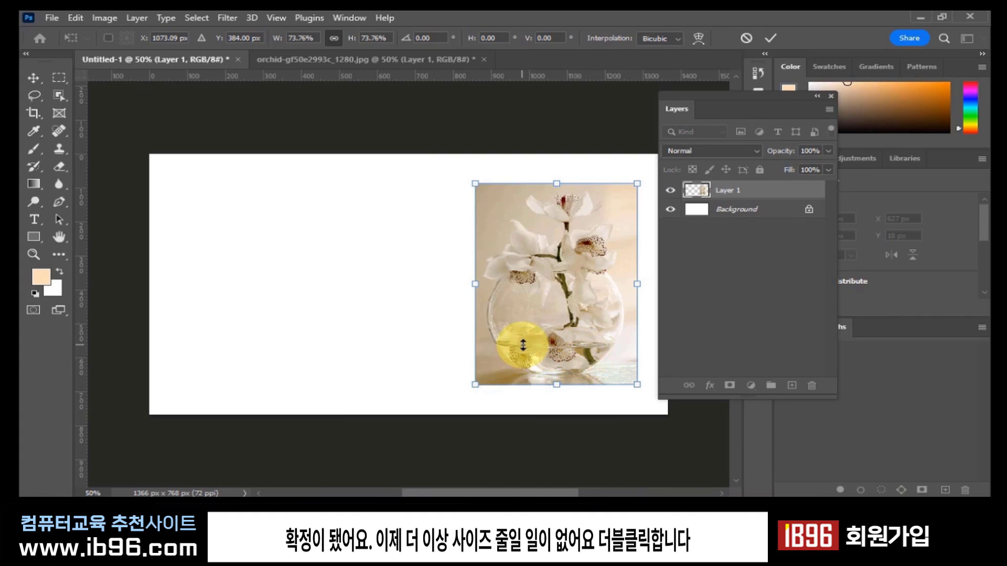
{"action": "double_click", "coordinate": [520, 215]}
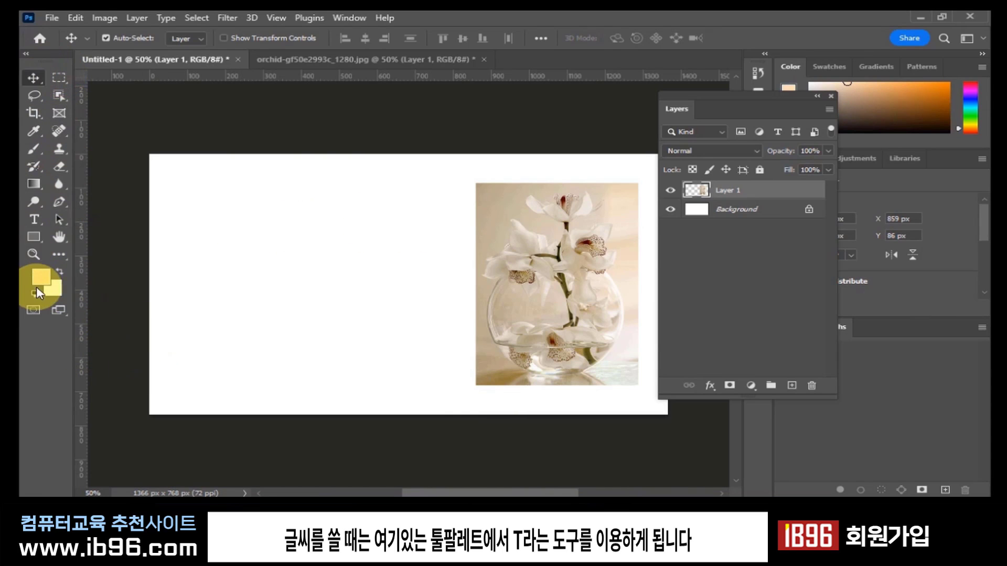
Add a text layer in the upper-left area of the canvas reading "안녕하세요? 반갑습니다.".
{"action": "left_click", "coordinate": [34, 223]}
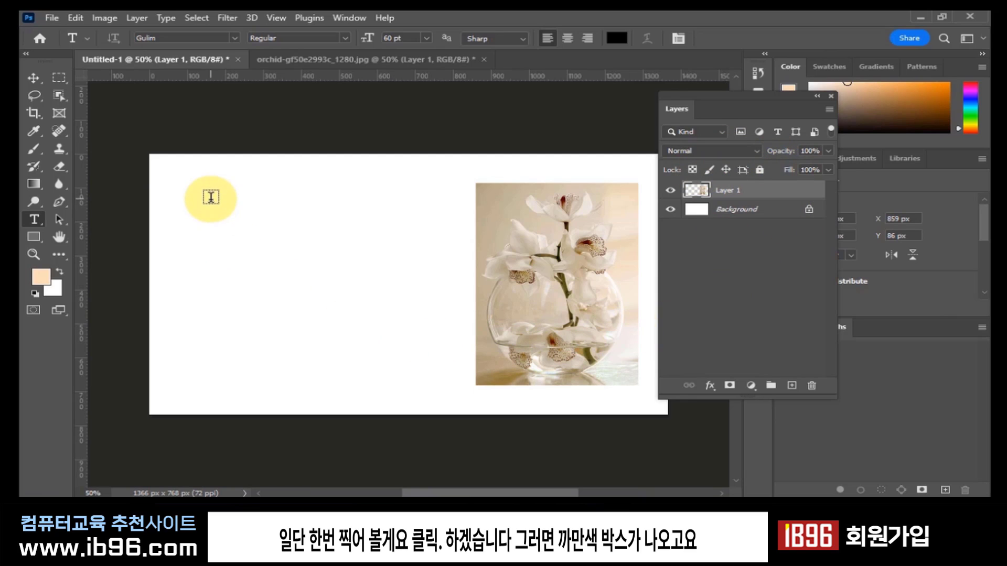
{"action": "left_click", "coordinate": [210, 216]}
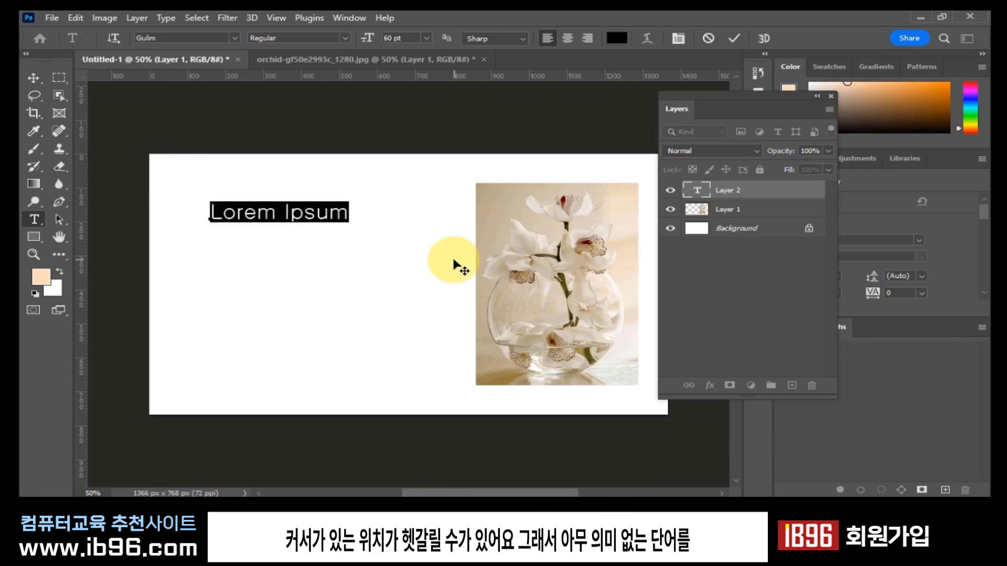
{"action": "left_click", "coordinate": [211, 212]}
{"action": "left_click_drag", "start_coordinate": [210, 213], "coordinate": [347, 211]}
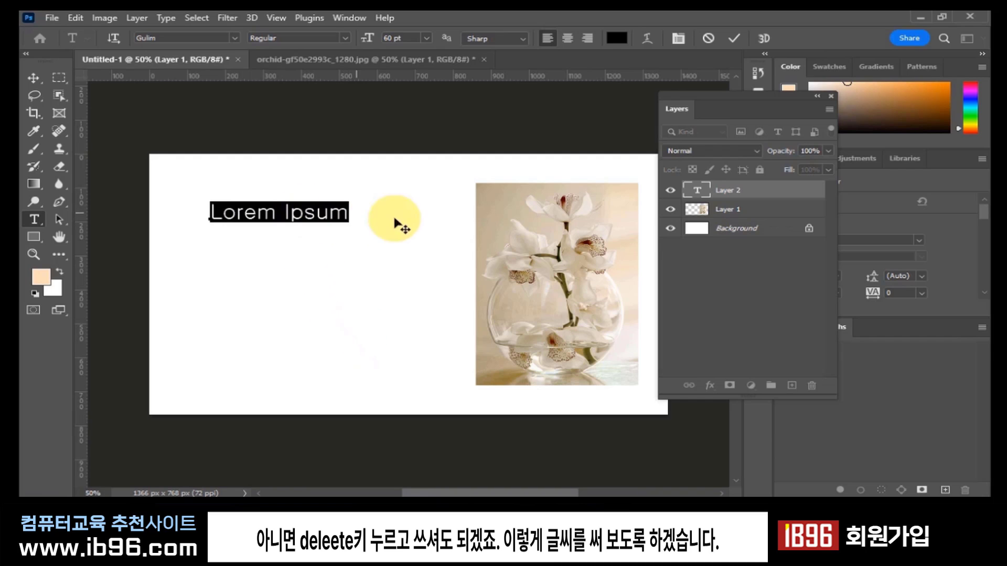
{"action": "type", "text": "안녕하세요? 반갑습니다."}
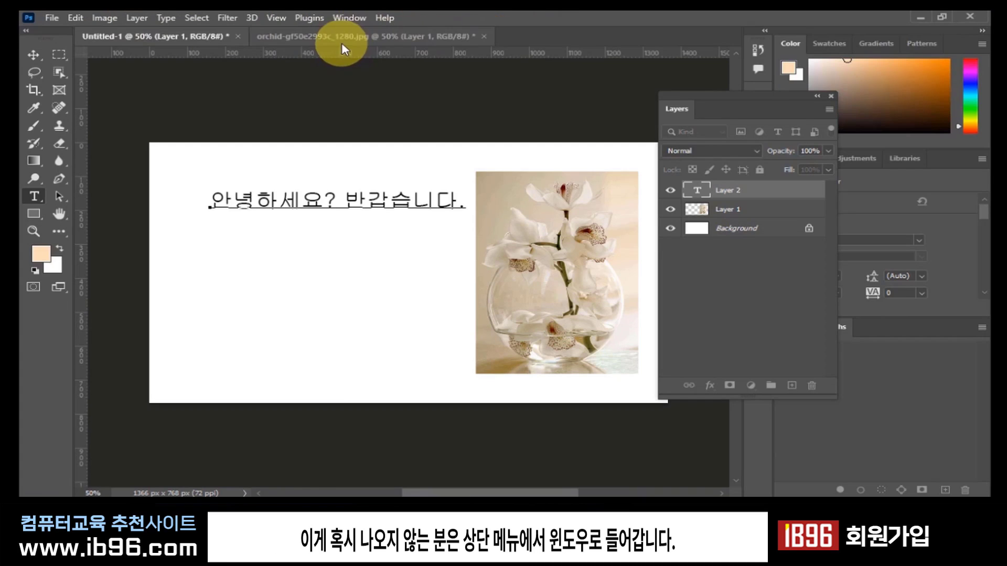
Show the hidden Options bar so that the text settings are available.
{"action": "left_click", "coordinate": [347, 17]}
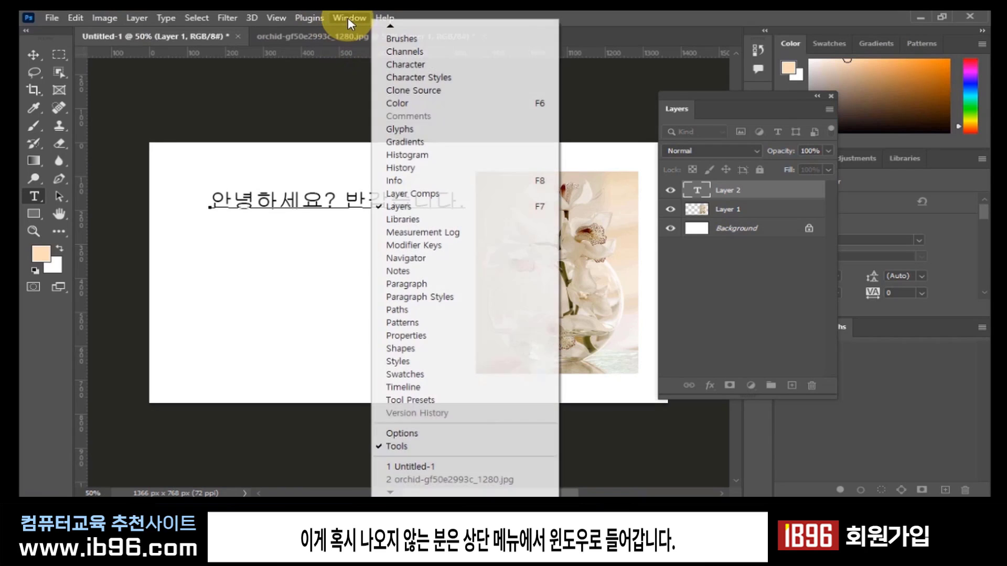
{"action": "left_click", "coordinate": [417, 433]}
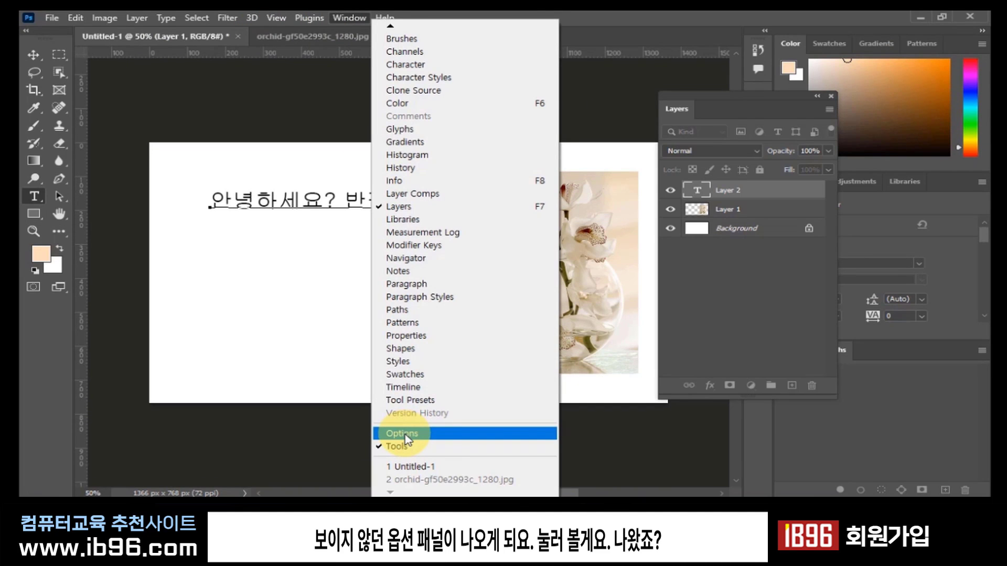
{"action": "left_click", "coordinate": [407, 436]}
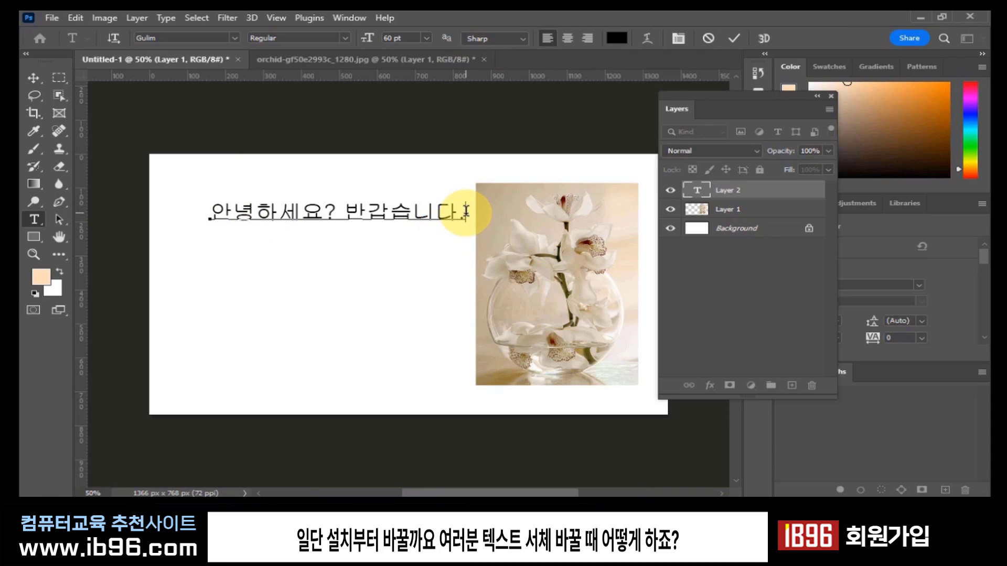
Select the whole greeting text and change its font to Ami R.
{"action": "left_click_drag", "start_coordinate": [466, 212], "coordinate": [227, 240]}
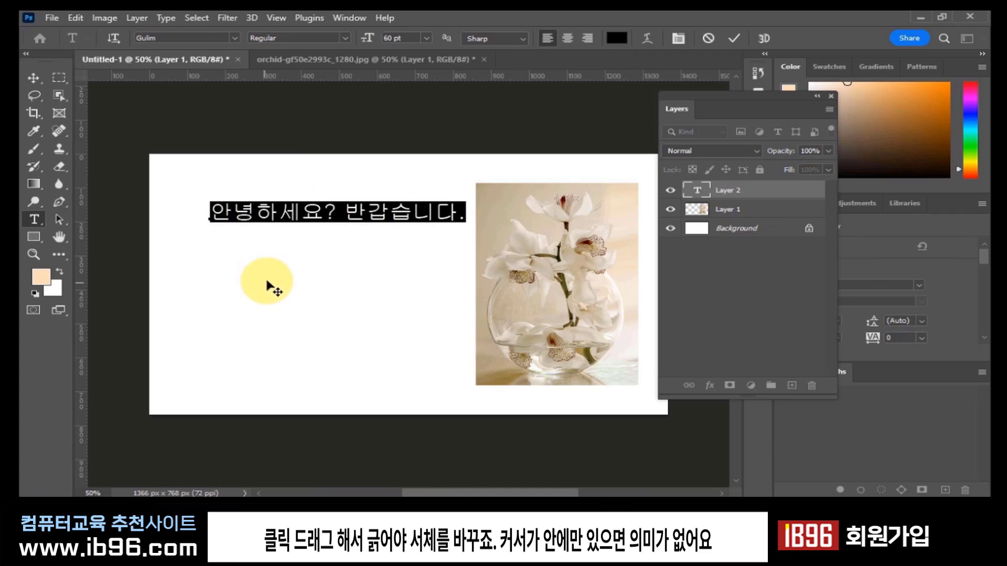
{"action": "left_click", "coordinate": [287, 222]}
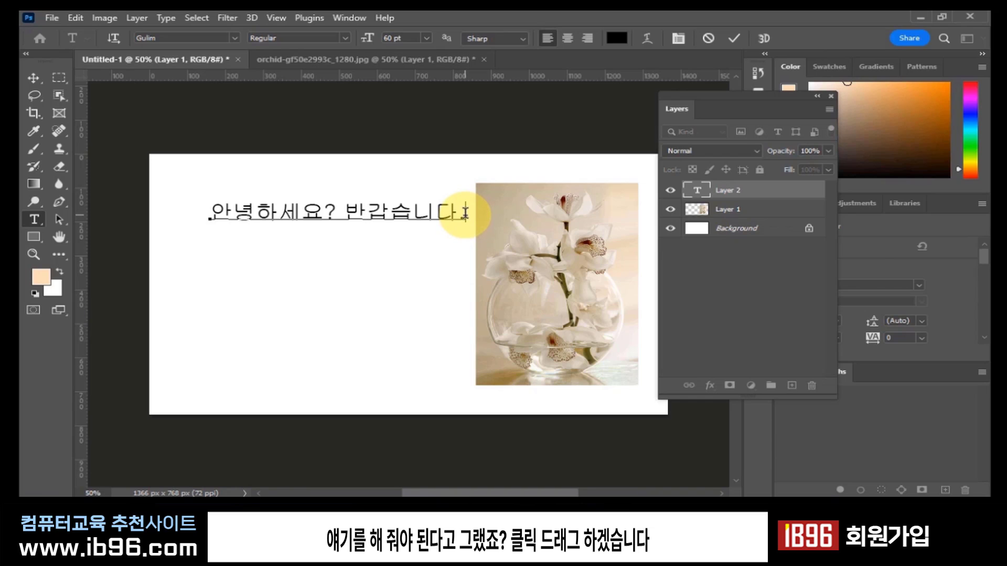
{"action": "left_click_drag", "start_coordinate": [464, 212], "coordinate": [212, 215]}
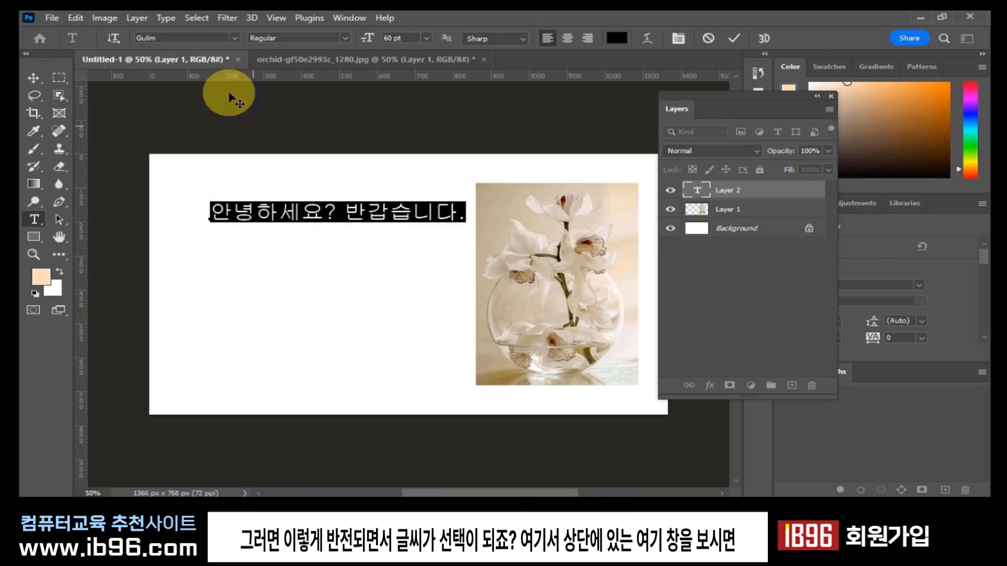
{"action": "left_click", "coordinate": [234, 37]}
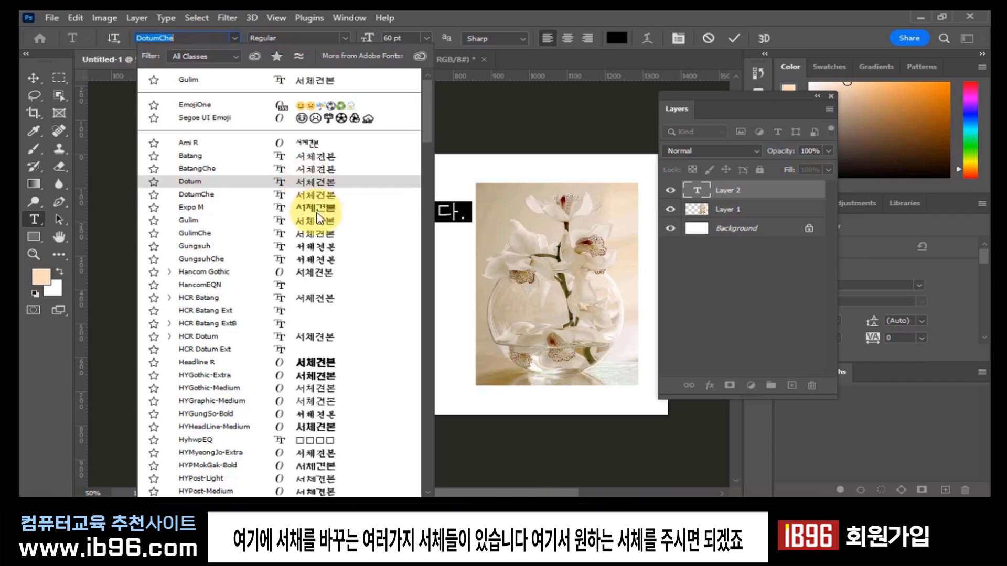
{"action": "scroll", "coordinate": [314, 225], "scroll_direction": "down", "scroll_amount": 1}
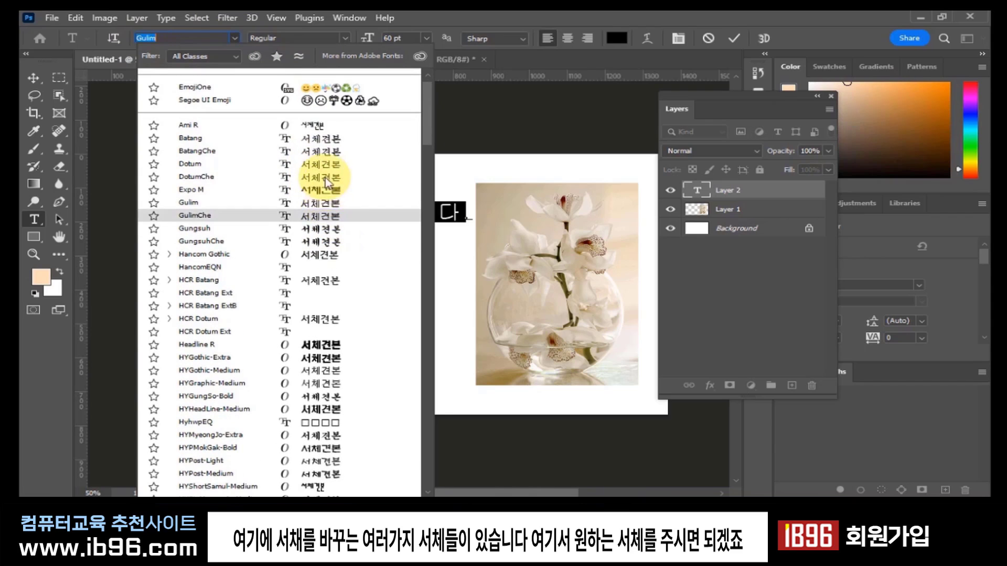
{"action": "left_click", "coordinate": [322, 126]}
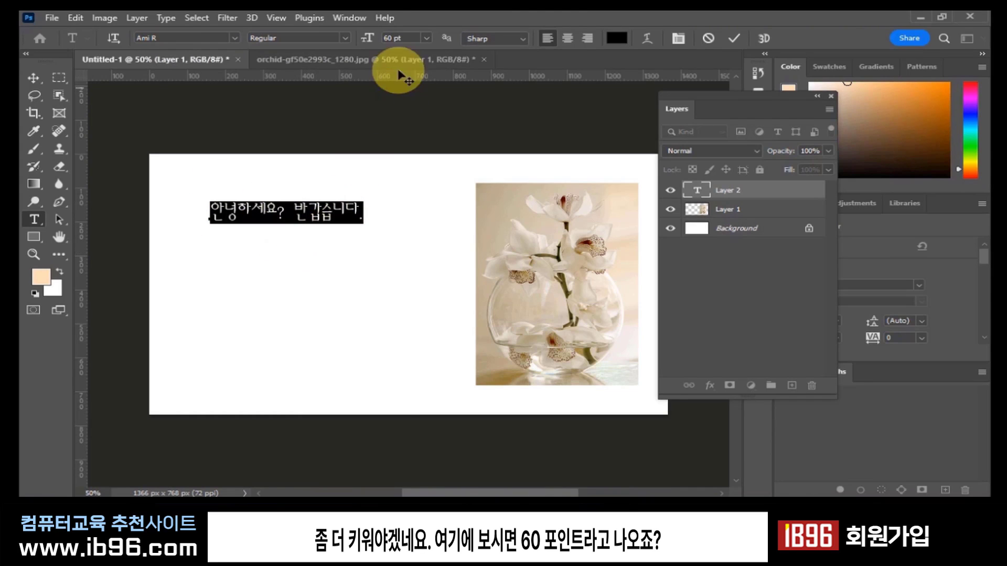
Set the font size of the selected greeting text to 100 pt.
{"action": "left_click", "coordinate": [427, 37]}
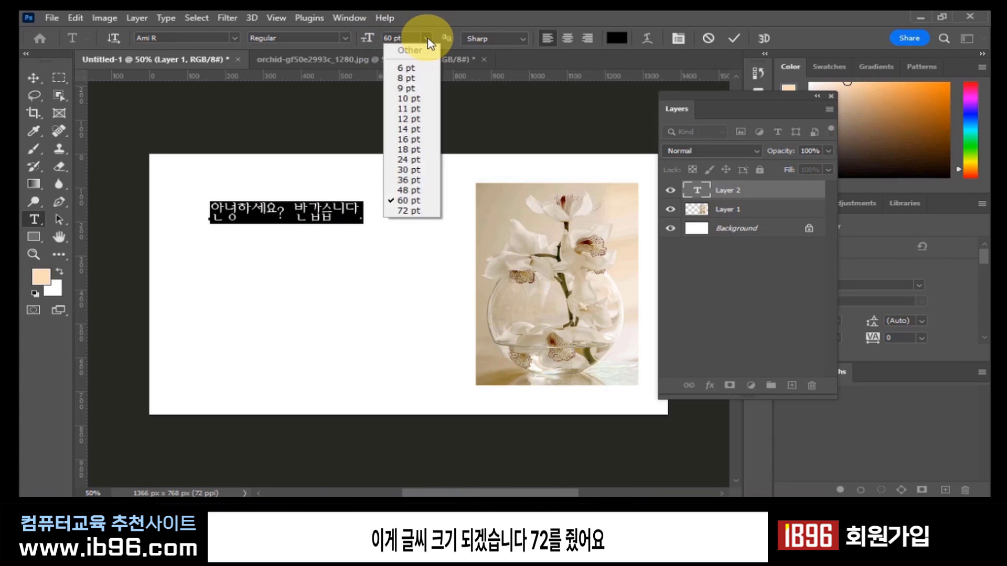
{"action": "left_click", "coordinate": [406, 210]}
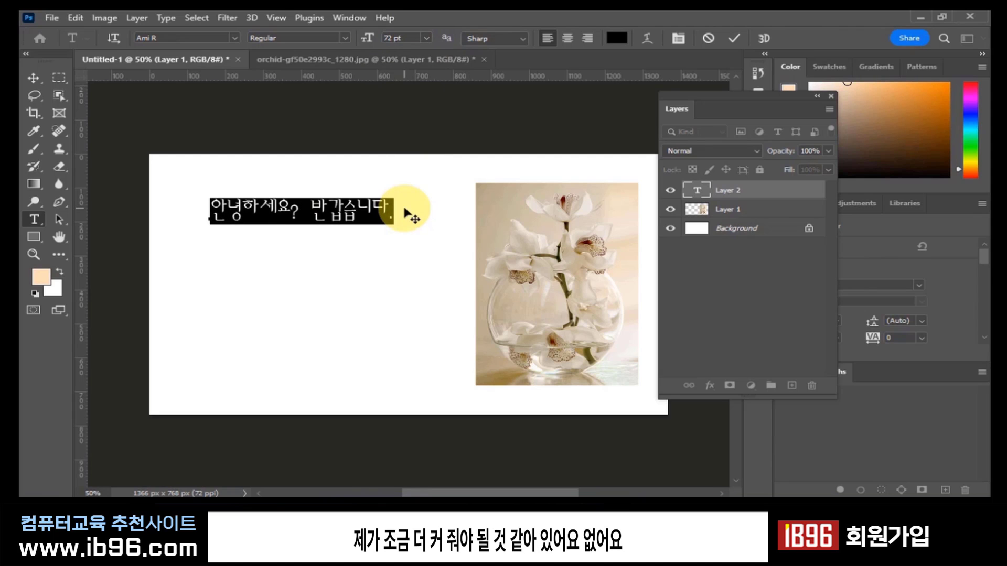
{"action": "left_click", "coordinate": [427, 38]}
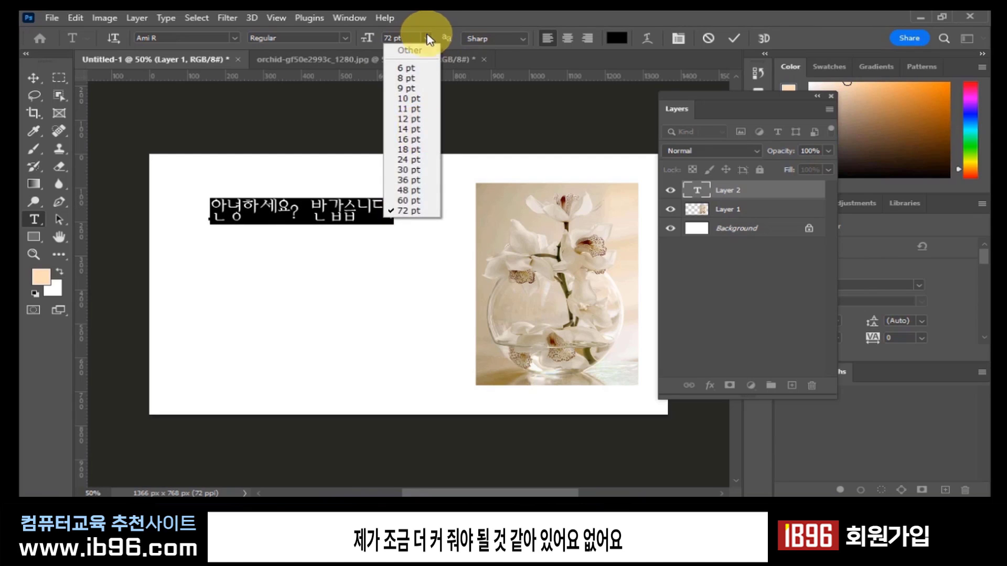
{"action": "left_click", "coordinate": [439, 36]}
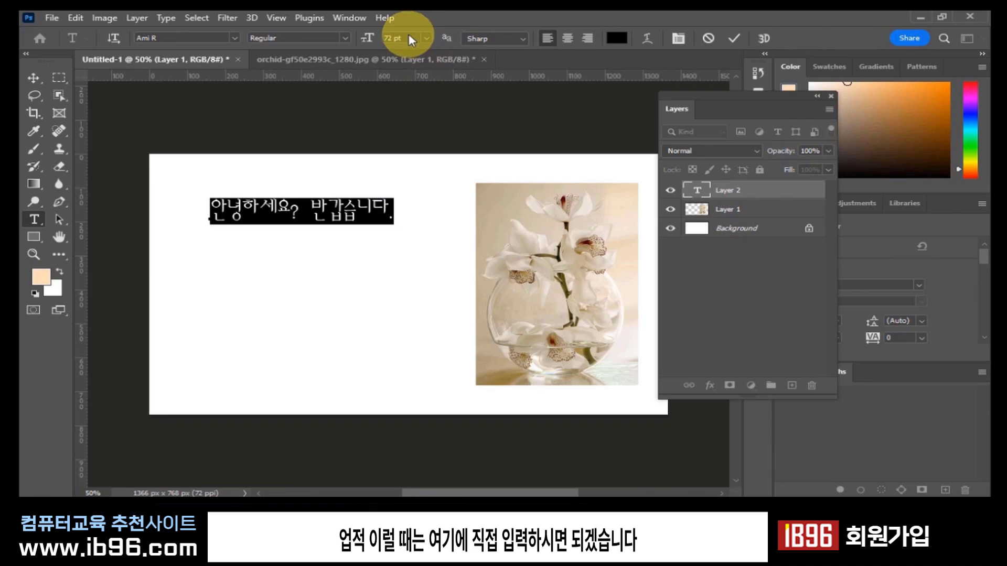
{"action": "left_click", "coordinate": [410, 39]}
{"action": "left_click_drag", "start_coordinate": [410, 39], "coordinate": [367, 80]}
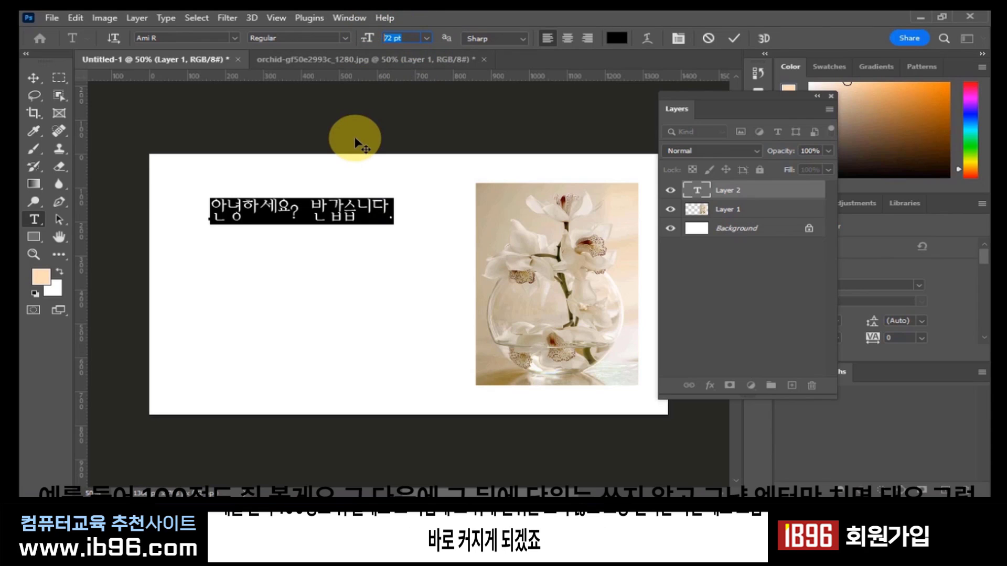
{"action": "type", "text": "100"}
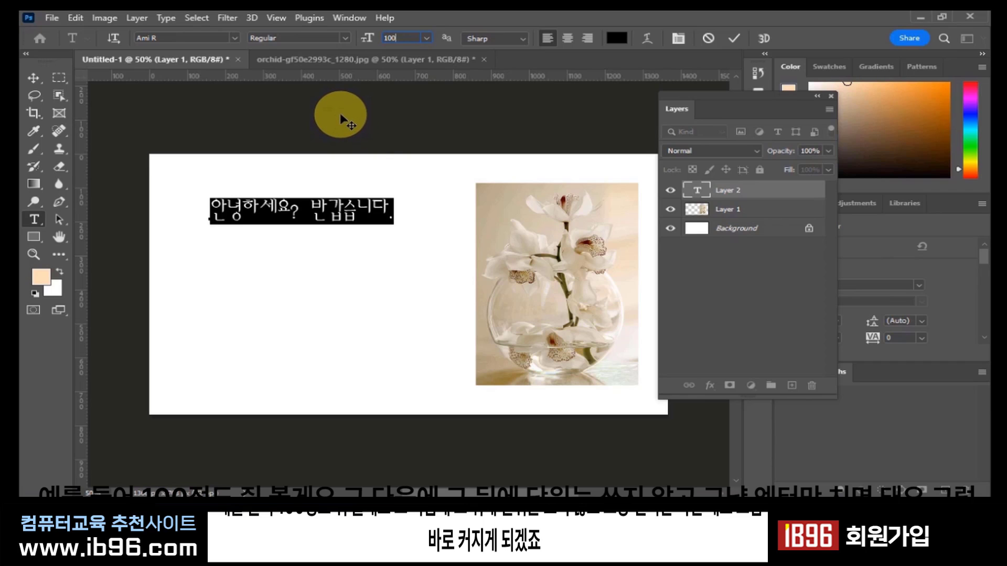
{"action": "key", "text": "Return"}
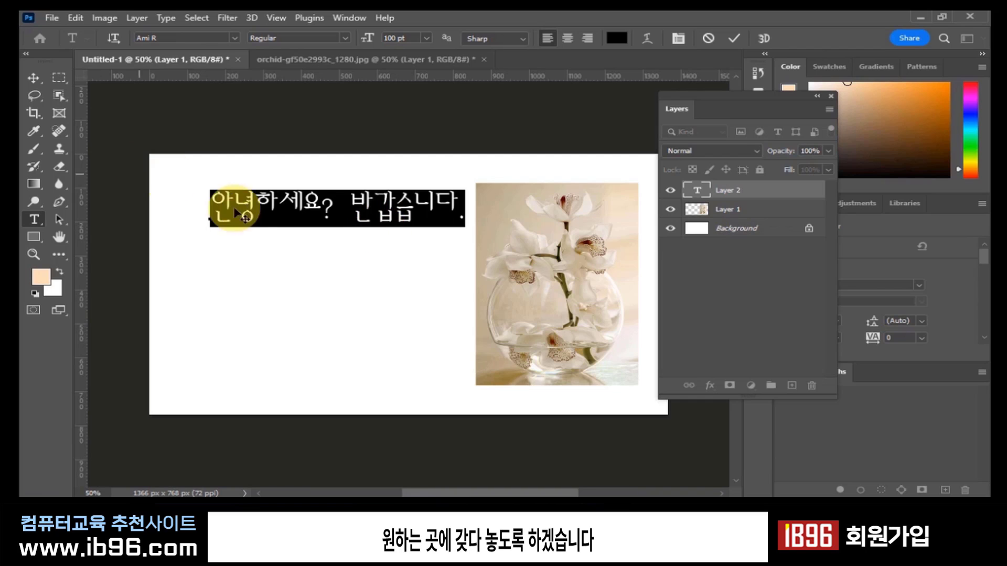
Commit the text and move it with the Move tool over the lower part of the vase image, and select Layer 1.
{"action": "left_click", "coordinate": [33, 77]}
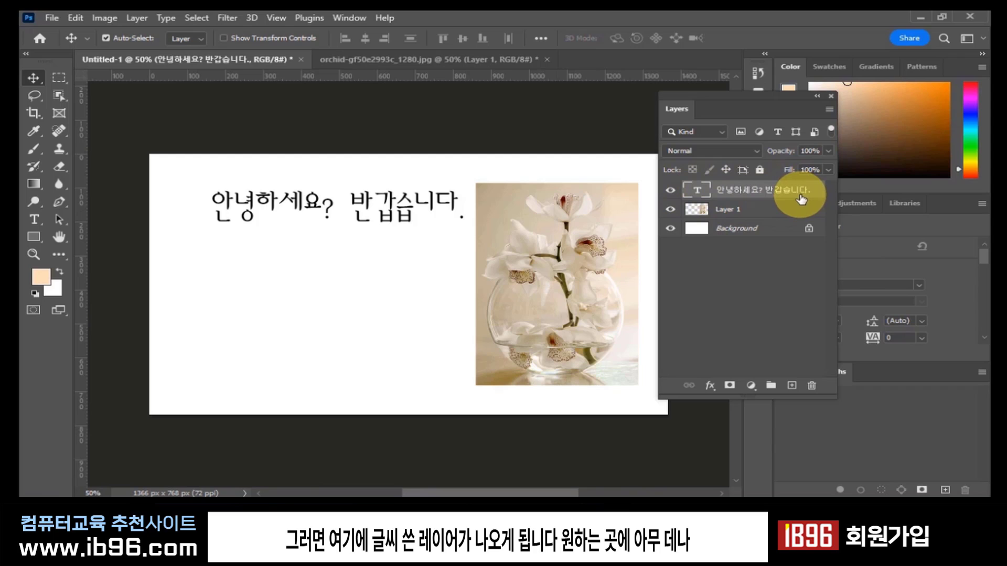
{"action": "left_click_drag", "start_coordinate": [426, 199], "coordinate": [402, 213]}
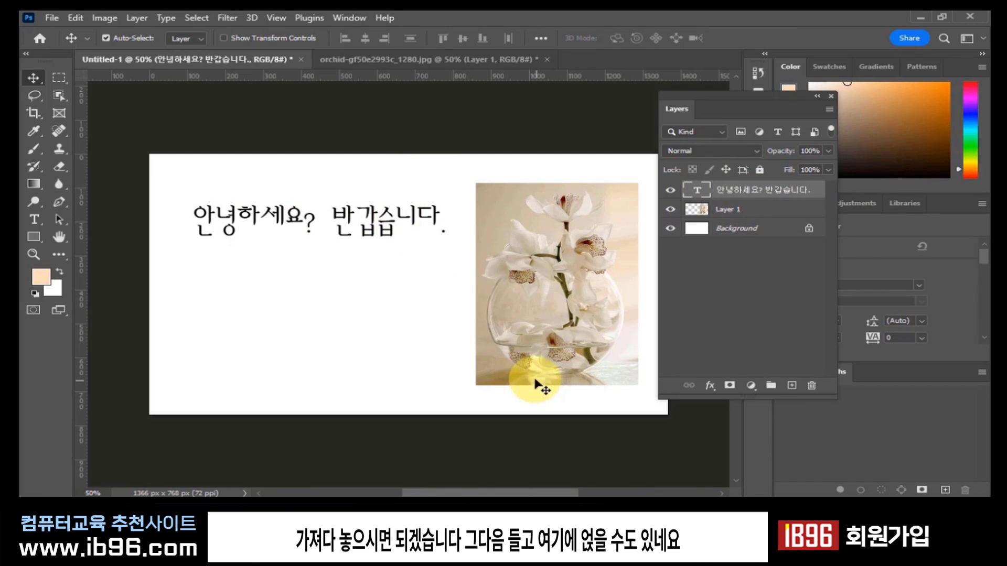
{"action": "left_click_drag", "start_coordinate": [368, 232], "coordinate": [557, 368]}
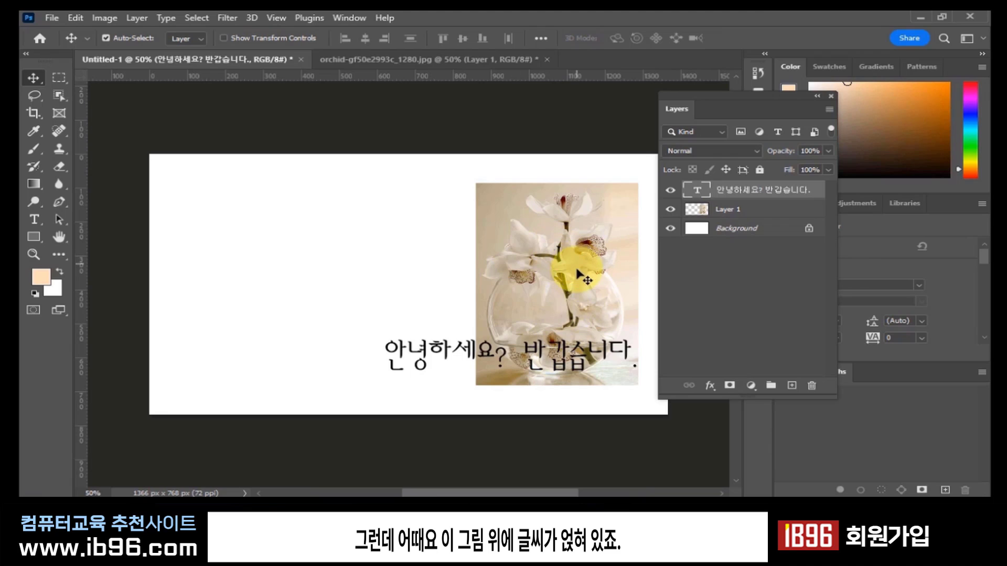
{"action": "left_click", "coordinate": [718, 212]}
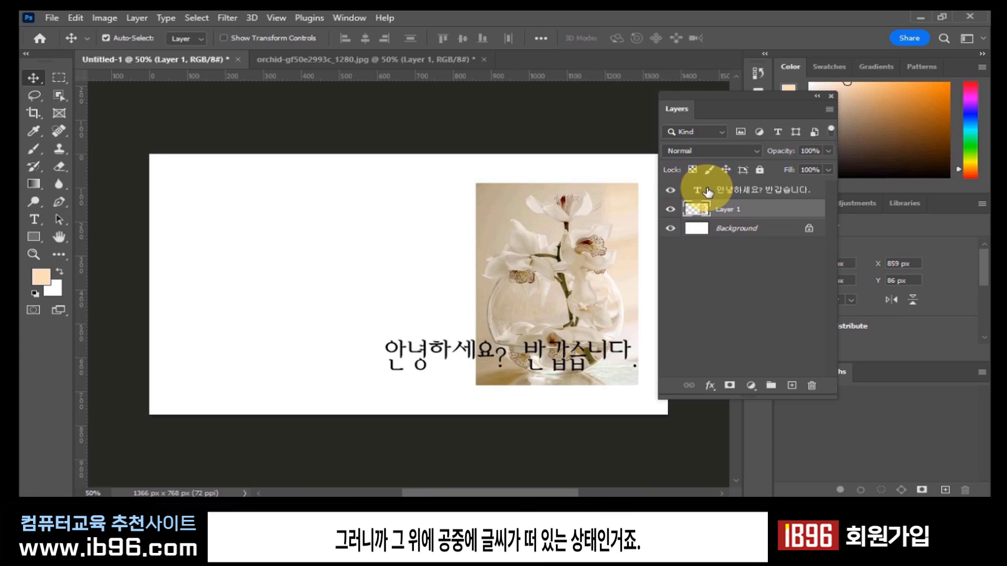
{"action": "left_click_drag", "start_coordinate": [669, 246], "coordinate": [820, 333]}
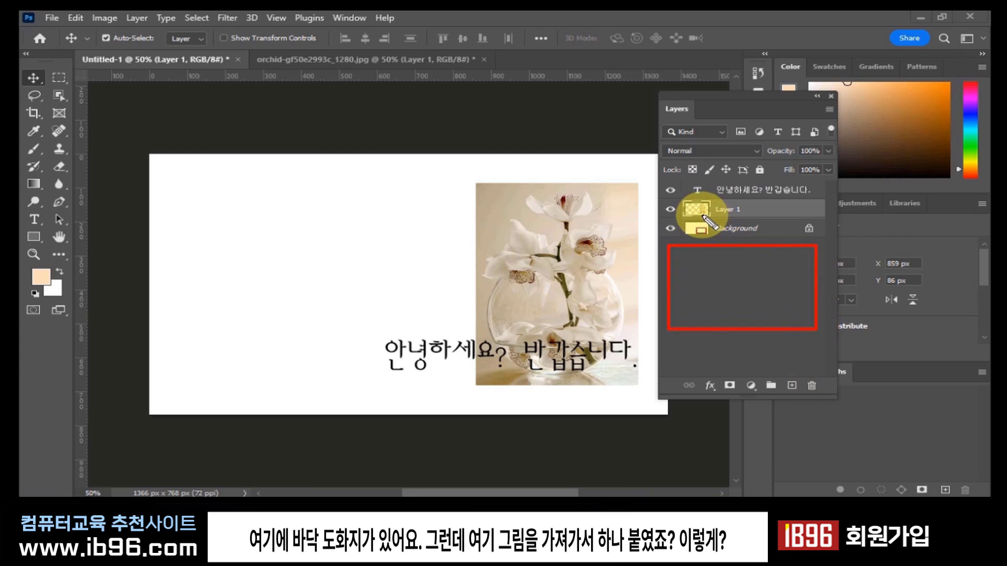
{"action": "left_click_drag", "start_coordinate": [756, 252], "coordinate": [808, 321]}
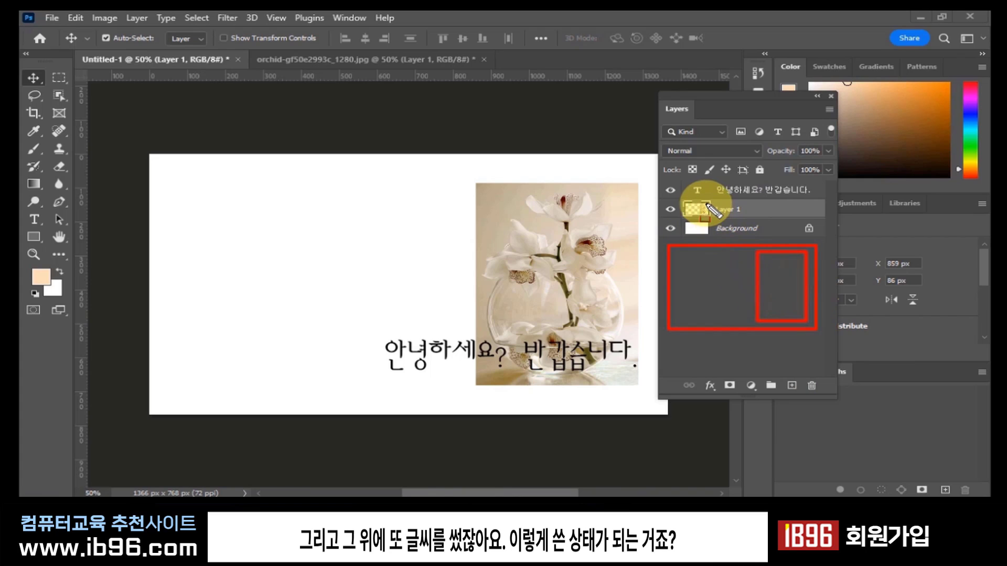
{"action": "left_click_drag", "start_coordinate": [697, 287], "coordinate": [782, 310]}
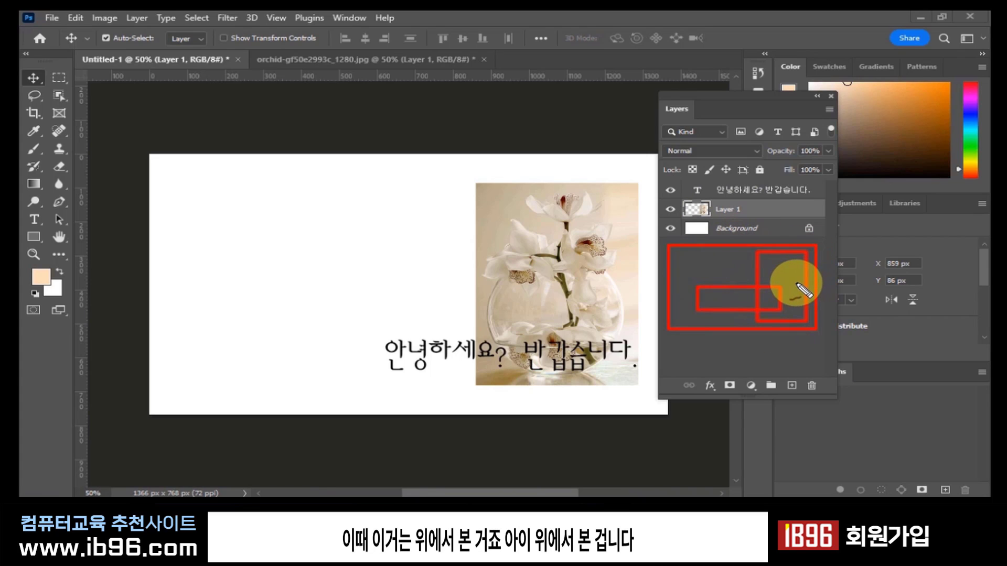
{"action": "mouse_move", "coordinate": [741, 127]}
{"action": "left_mouse_down"}
{"action": "mouse_move", "coordinate": [761, 185]}
{"action": "mouse_move", "coordinate": [767, 176]}
{"action": "left_mouse_up"}
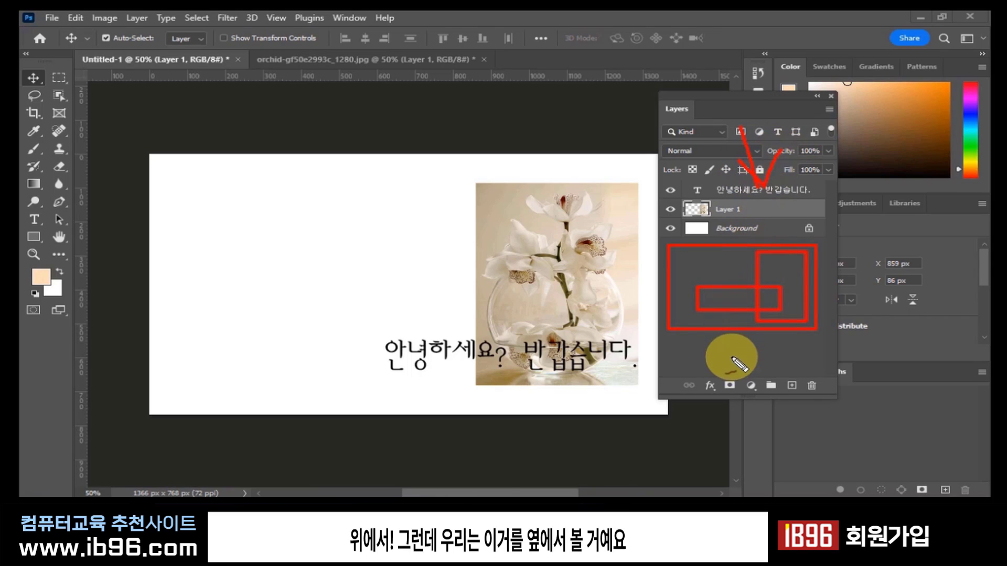
{"action": "mouse_move", "coordinate": [737, 356]}
{"action": "left_mouse_down"}
{"action": "mouse_move", "coordinate": [738, 335]}
{"action": "mouse_move", "coordinate": [725, 347]}
{"action": "mouse_move", "coordinate": [736, 334]}
{"action": "mouse_move", "coordinate": [755, 351]}
{"action": "left_mouse_up"}
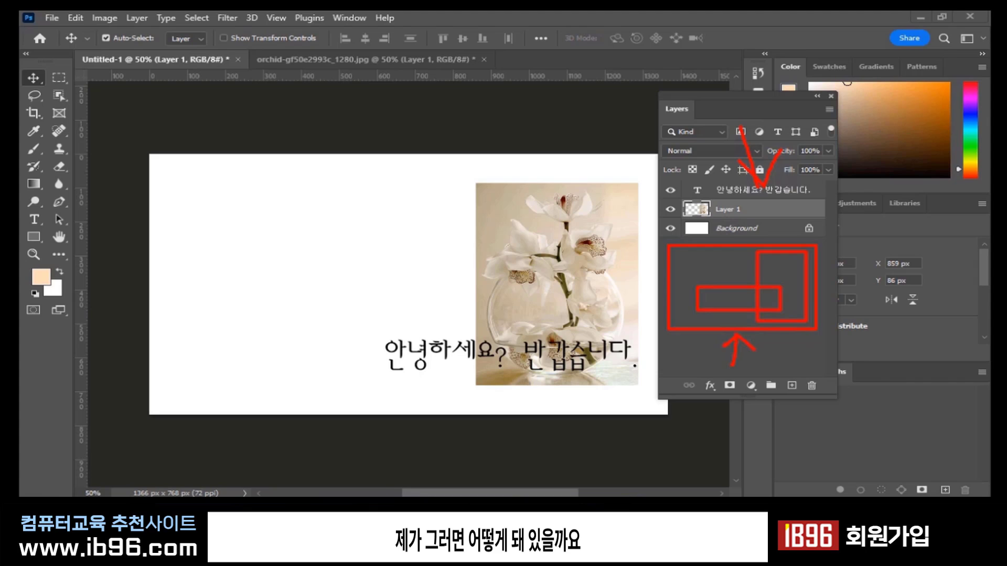
{"action": "key", "text": "Escape"}
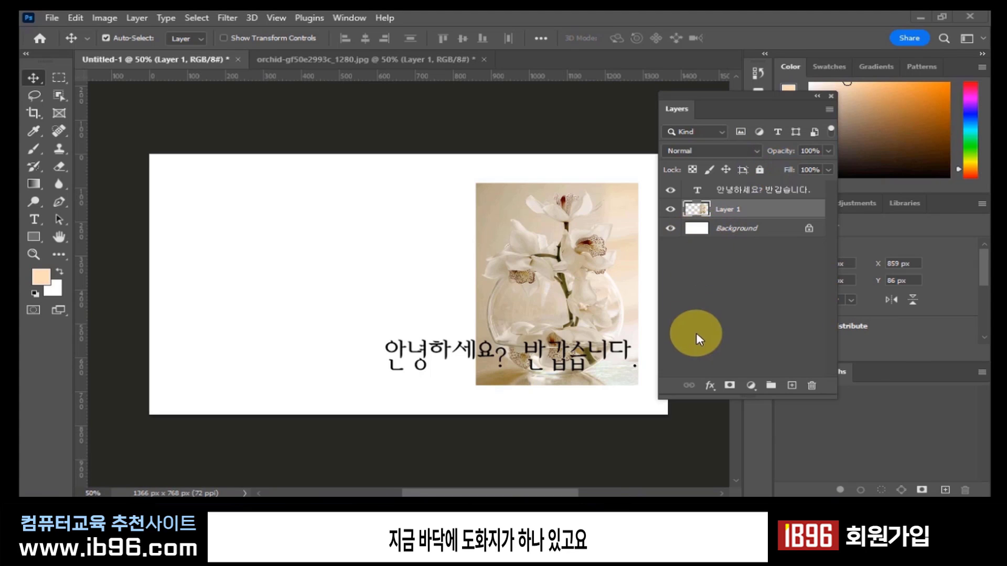
{"action": "left_click_drag", "start_coordinate": [674, 334], "coordinate": [780, 342]}
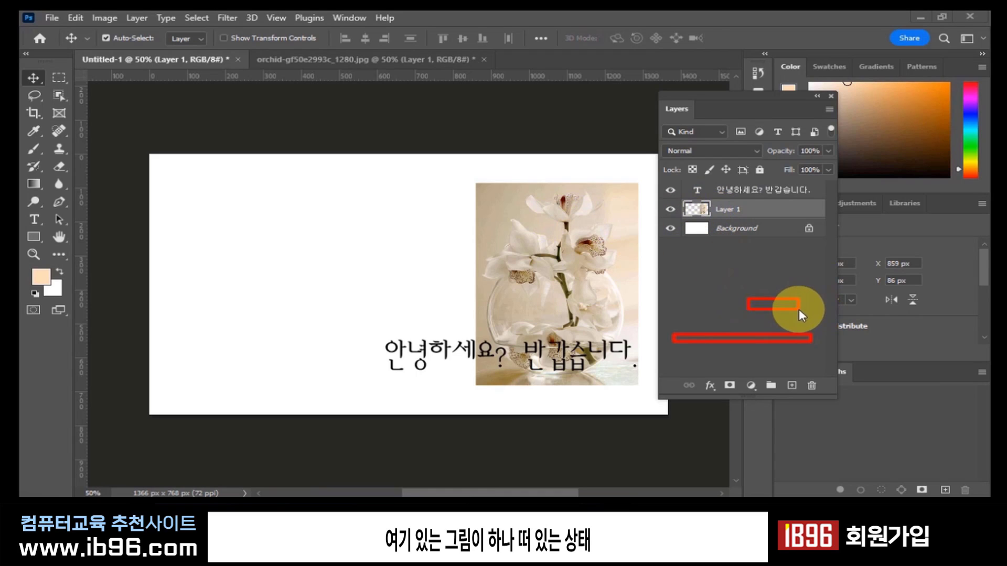
{"action": "left_click_drag", "start_coordinate": [799, 310], "coordinate": [805, 302]}
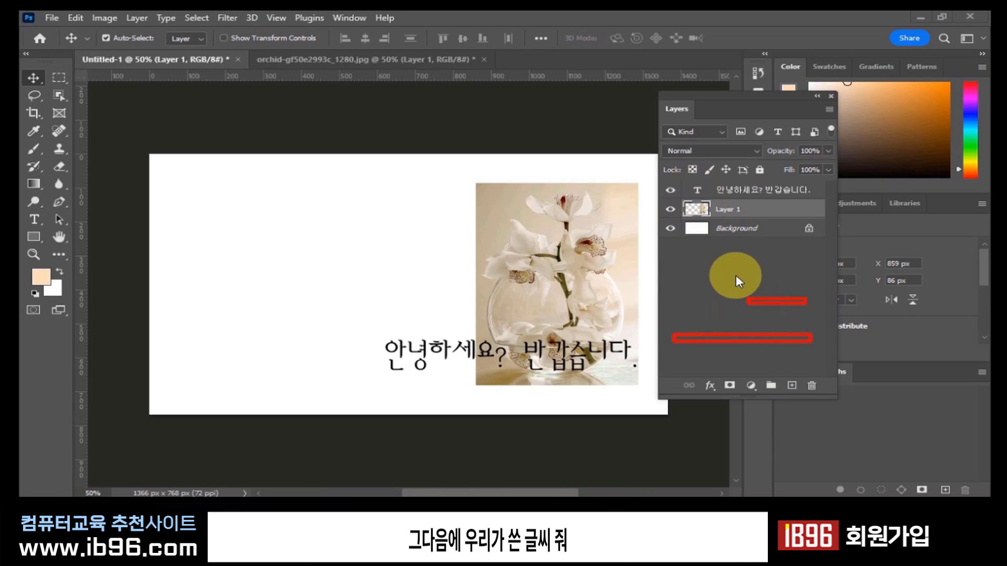
{"action": "left_click_drag", "start_coordinate": [713, 259], "coordinate": [787, 260]}
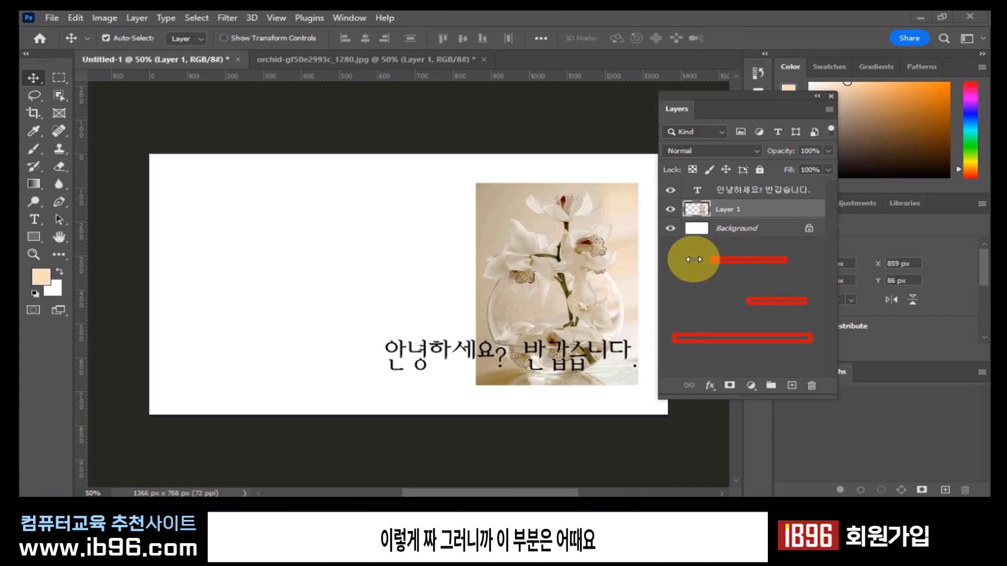
{"action": "mouse_move", "coordinate": [699, 265]}
{"action": "left_mouse_down"}
{"action": "mouse_move", "coordinate": [684, 233]}
{"action": "mouse_move", "coordinate": [698, 268]}
{"action": "left_mouse_up"}
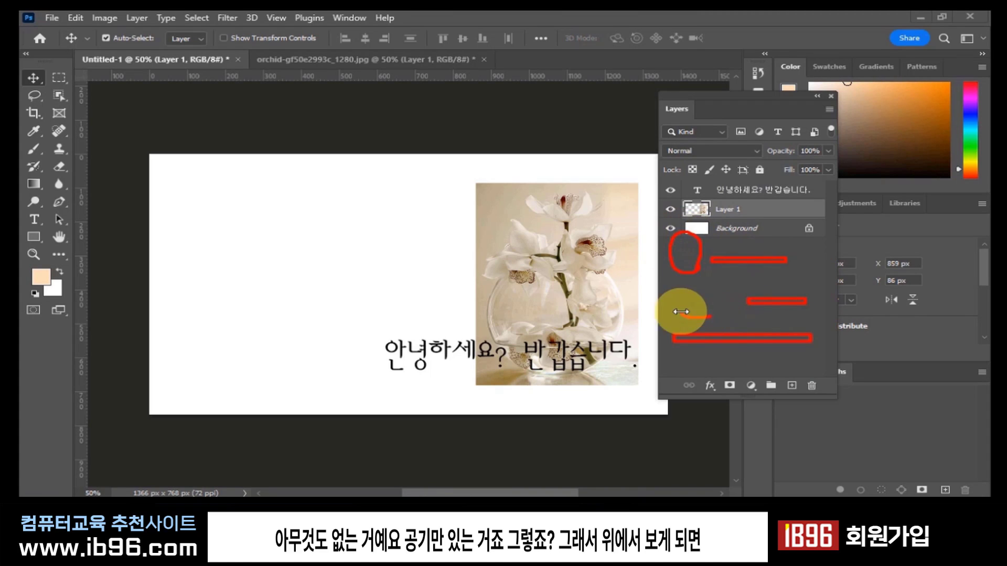
{"action": "mouse_move", "coordinate": [678, 310]}
{"action": "left_mouse_down"}
{"action": "mouse_move", "coordinate": [713, 309]}
{"action": "mouse_move", "coordinate": [733, 287]}
{"action": "mouse_move", "coordinate": [693, 303]}
{"action": "left_mouse_up"}
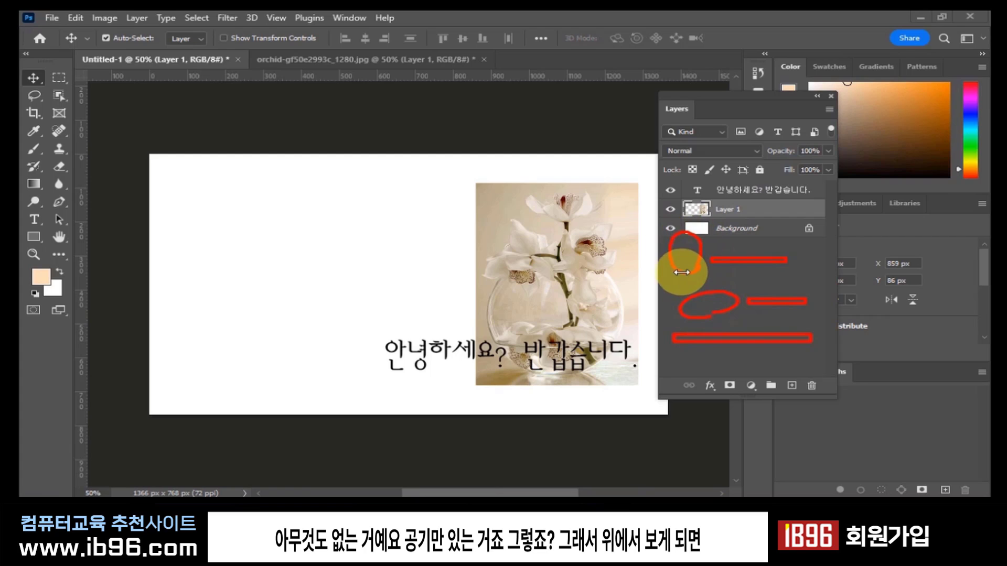
{"action": "mouse_move", "coordinate": [746, 185]}
{"action": "left_mouse_down"}
{"action": "mouse_move", "coordinate": [752, 247]}
{"action": "mouse_move", "coordinate": [743, 240]}
{"action": "mouse_move", "coordinate": [770, 217]}
{"action": "left_mouse_up"}
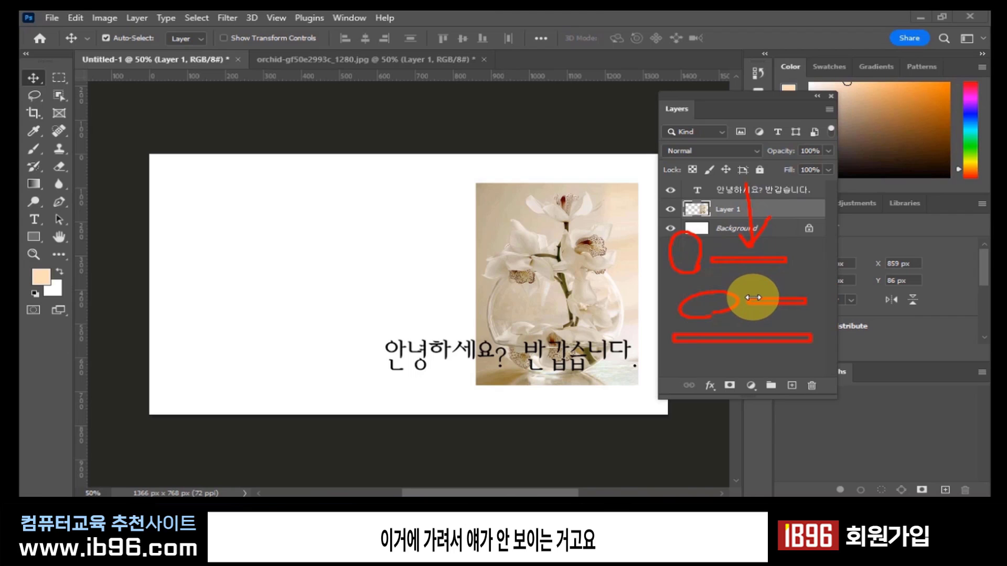
{"action": "mouse_move", "coordinate": [613, 401]}
{"action": "left_mouse_down"}
{"action": "mouse_move", "coordinate": [545, 411]}
{"action": "mouse_move", "coordinate": [420, 326]}
{"action": "mouse_move", "coordinate": [601, 216]}
{"action": "mouse_move", "coordinate": [658, 278]}
{"action": "mouse_move", "coordinate": [615, 364]}
{"action": "mouse_move", "coordinate": [587, 394]}
{"action": "left_mouse_up"}
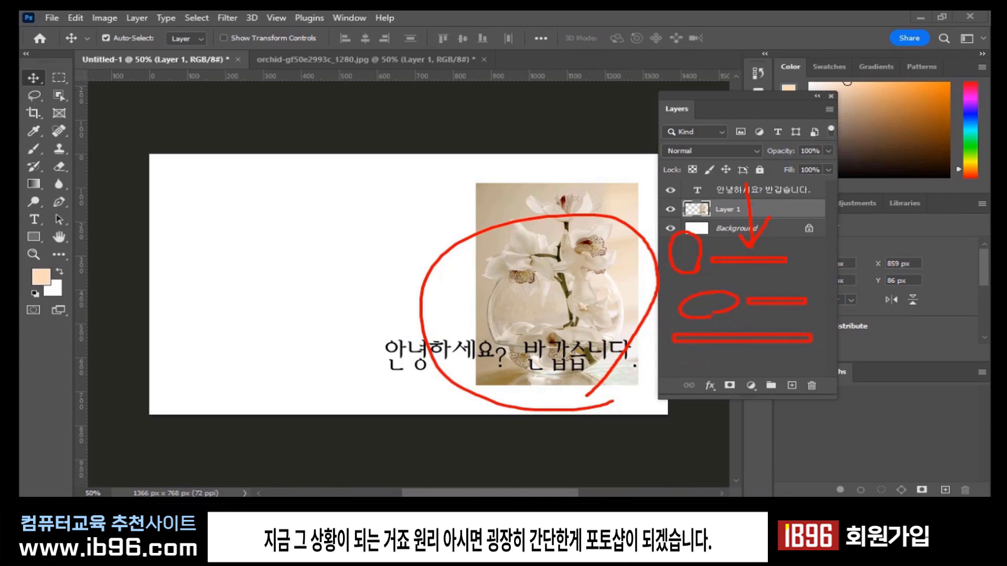
{"action": "key", "text": "Escape"}
Move the greeting text off the vase image into the upper blank area beside it.
{"action": "mouse_move", "coordinate": [450, 353]}
{"action": "left_mouse_down"}
{"action": "mouse_move", "coordinate": [461, 326]}
{"action": "mouse_move", "coordinate": [380, 328]}
{"action": "mouse_move", "coordinate": [283, 223]}
{"action": "mouse_move", "coordinate": [249, 219]}
{"action": "mouse_move", "coordinate": [252, 211]}
{"action": "left_mouse_up"}
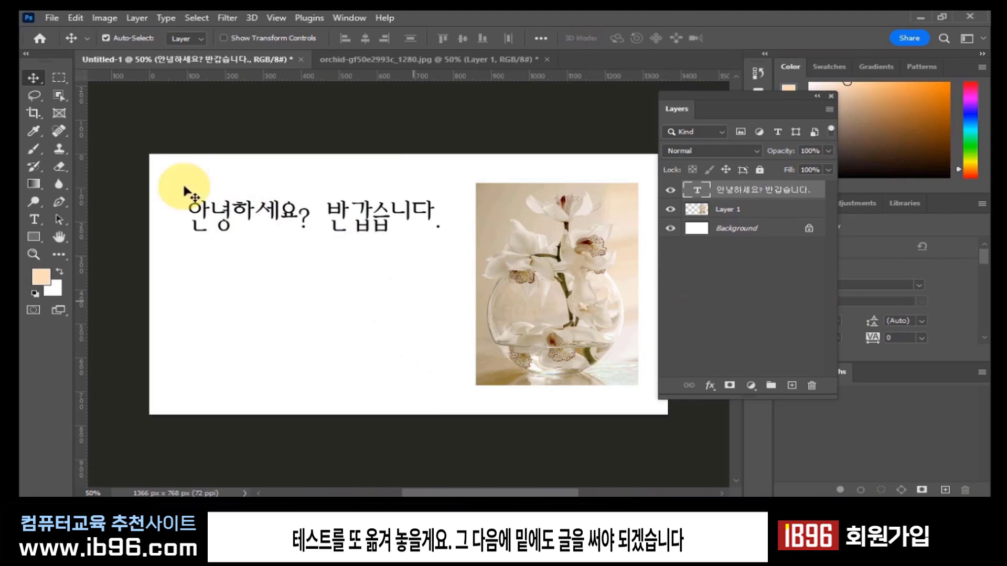
{"action": "left_click", "coordinate": [34, 219]}
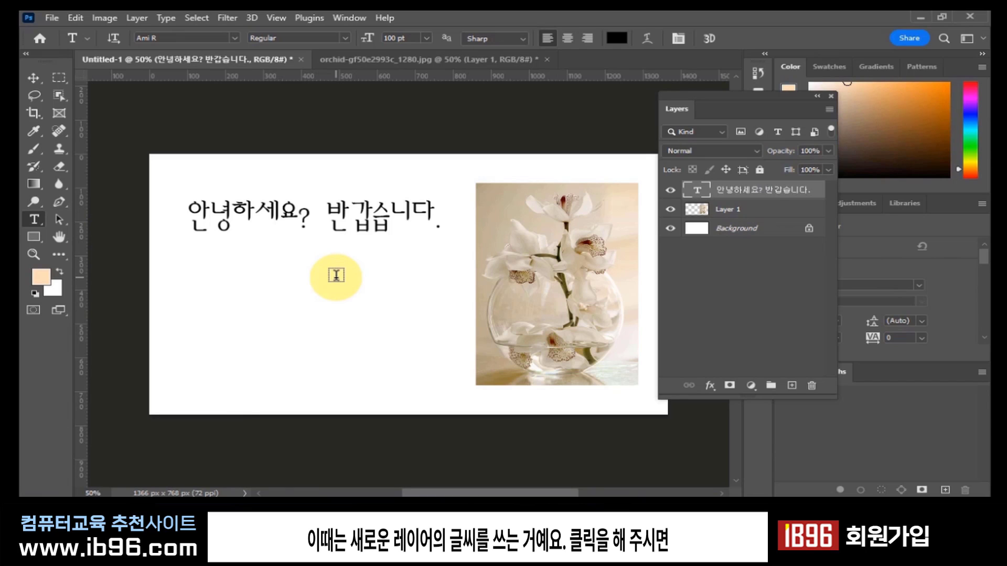
{"action": "left_click", "coordinate": [334, 305]}
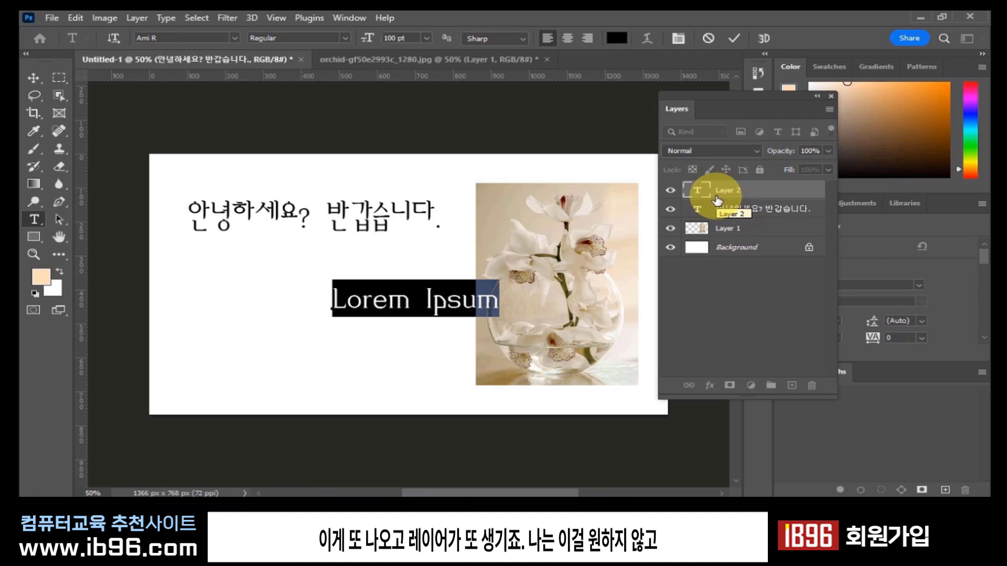
{"action": "left_click", "coordinate": [740, 212]}
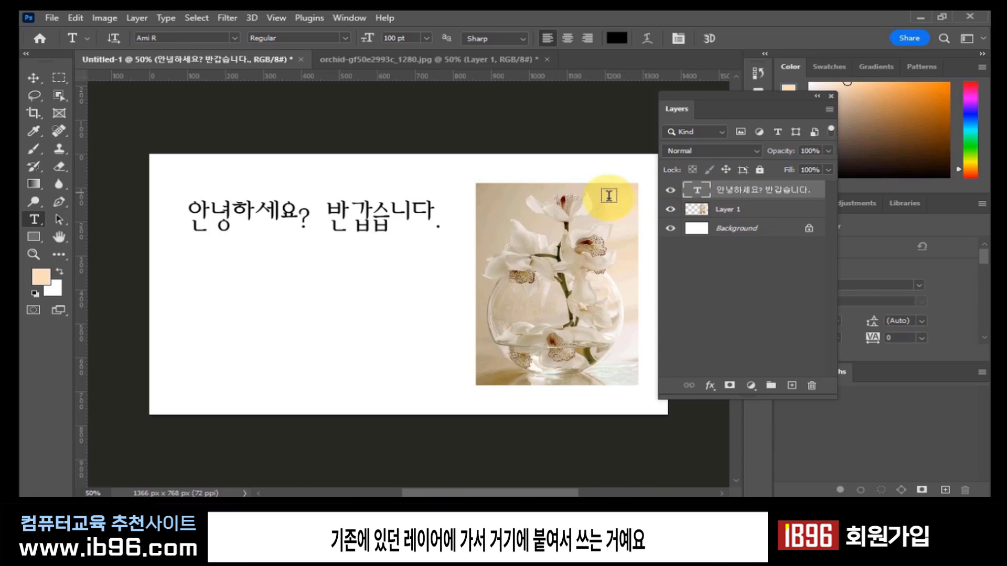
Append the lines "30분안에 포토샵의 기초를" and "졸업하세요!" to the existing greeting, commit the text, and move it slightly lower.
{"action": "left_click", "coordinate": [440, 221]}
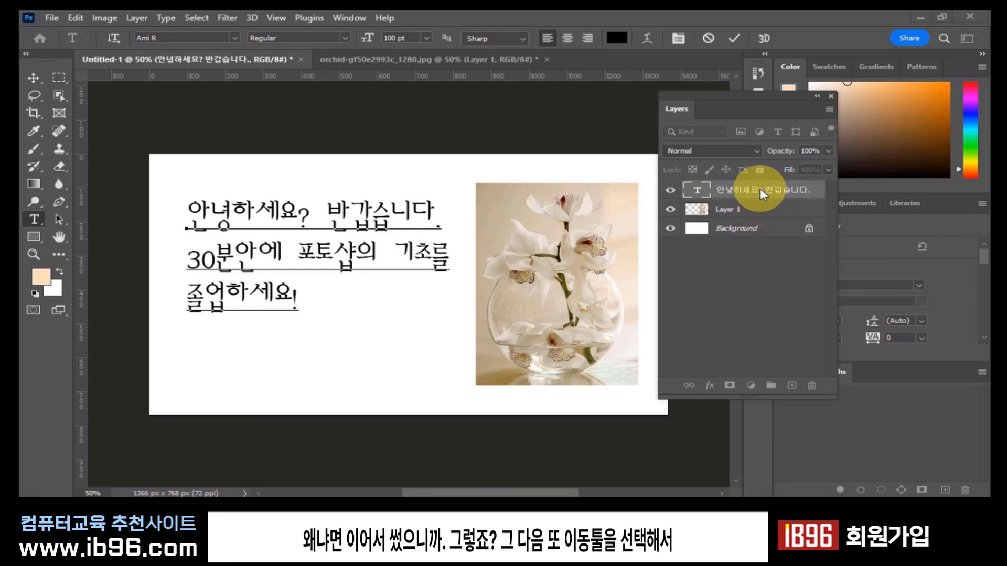
{"action": "left_click", "coordinate": [33, 78]}
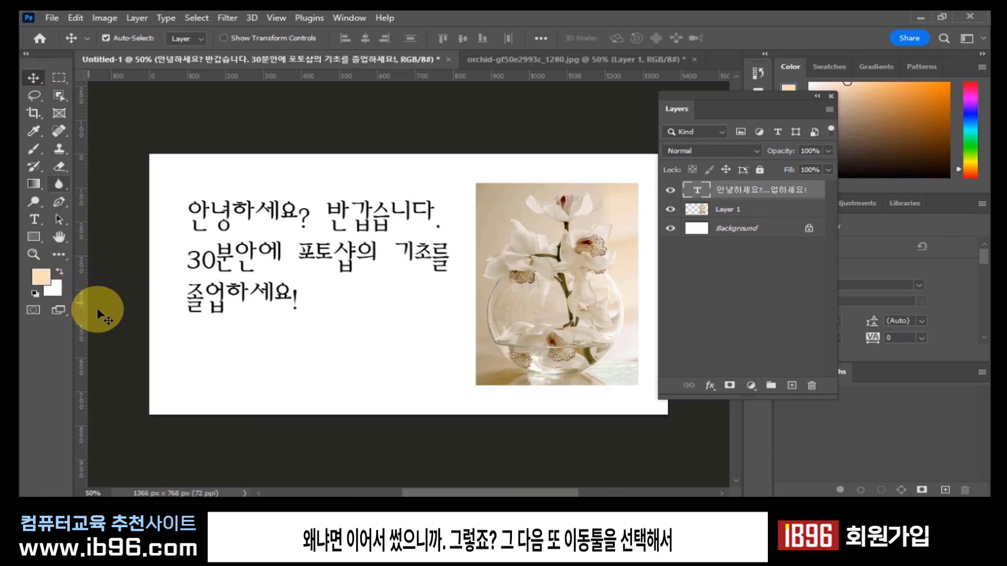
{"action": "mouse_move", "coordinate": [274, 262]}
{"action": "left_mouse_down"}
{"action": "mouse_move", "coordinate": [272, 290]}
{"action": "mouse_move", "coordinate": [265, 277]}
{"action": "left_mouse_up"}
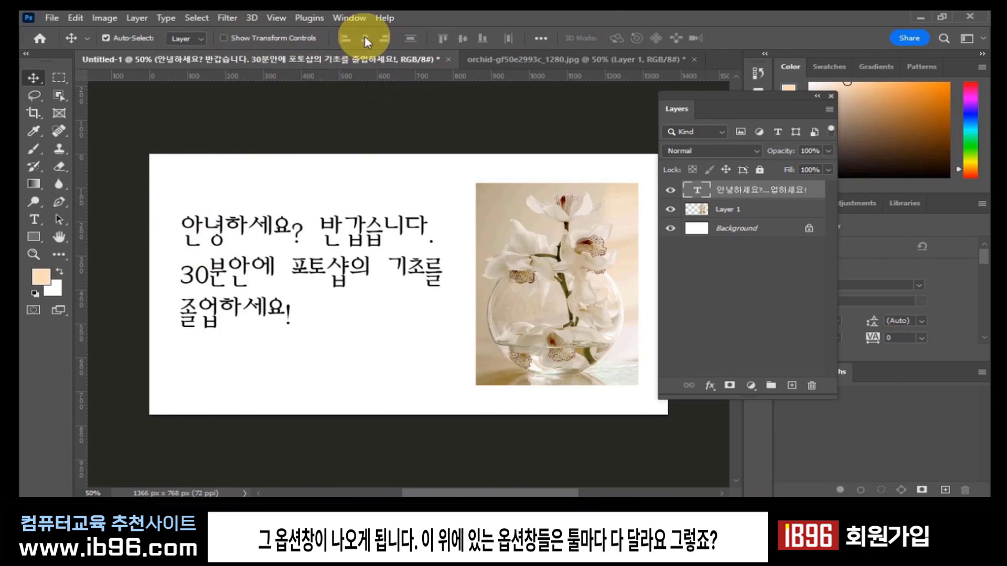
{"action": "left_click", "coordinate": [58, 77]}
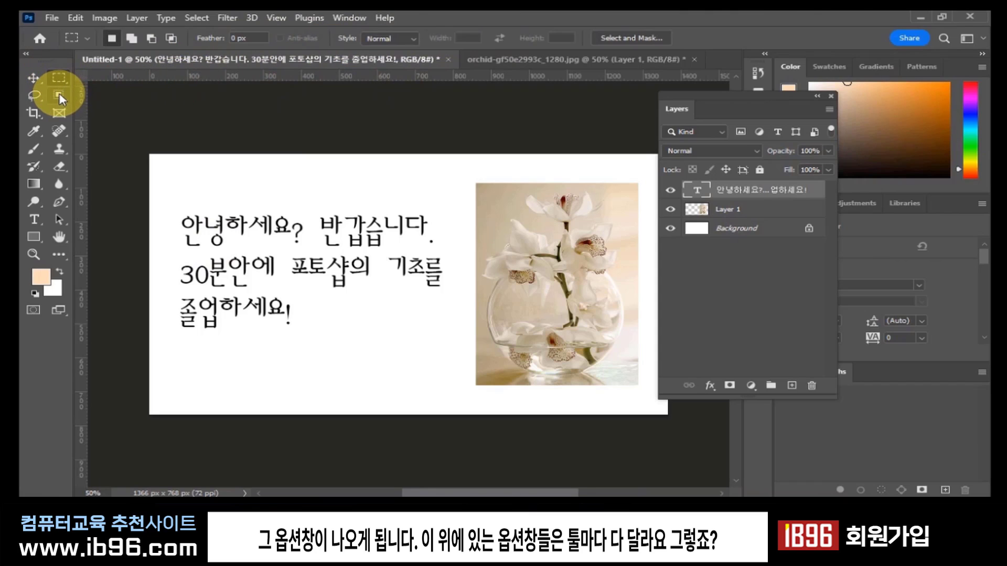
{"action": "left_click", "coordinate": [33, 79]}
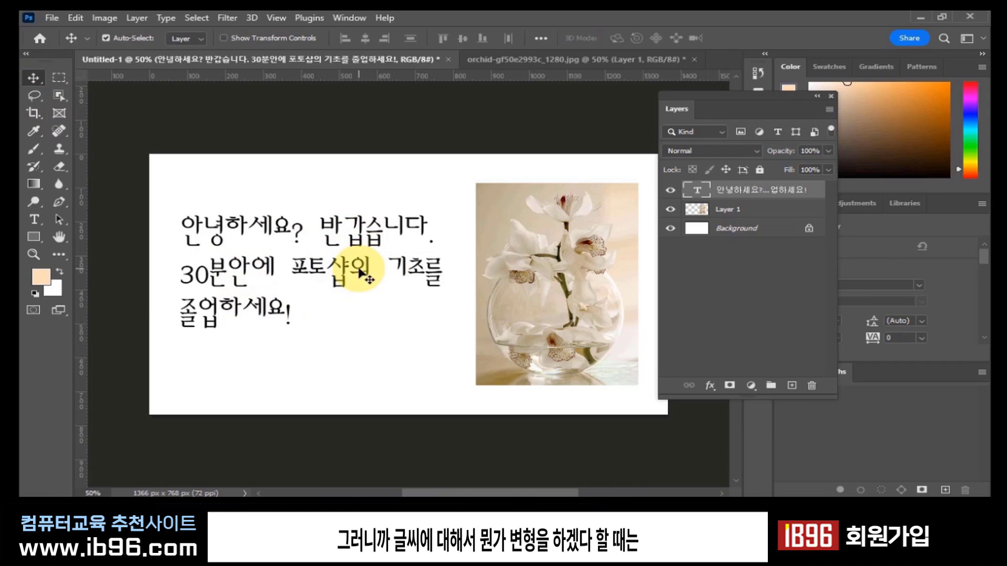
Select all three lines of text, set their color to dark green 0f6b00, and commit the change.
{"action": "left_click", "coordinate": [33, 219]}
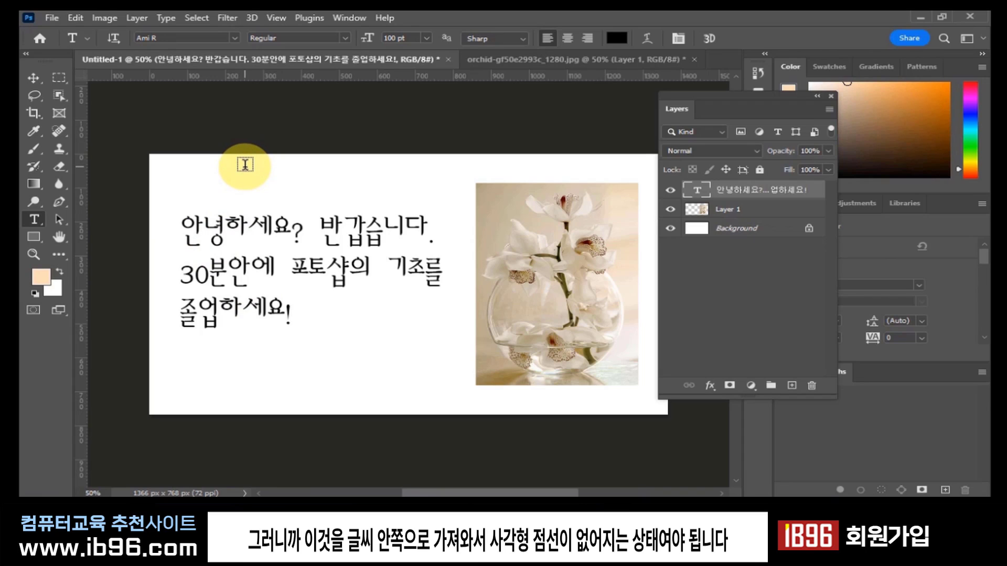
{"action": "left_click", "coordinate": [180, 227]}
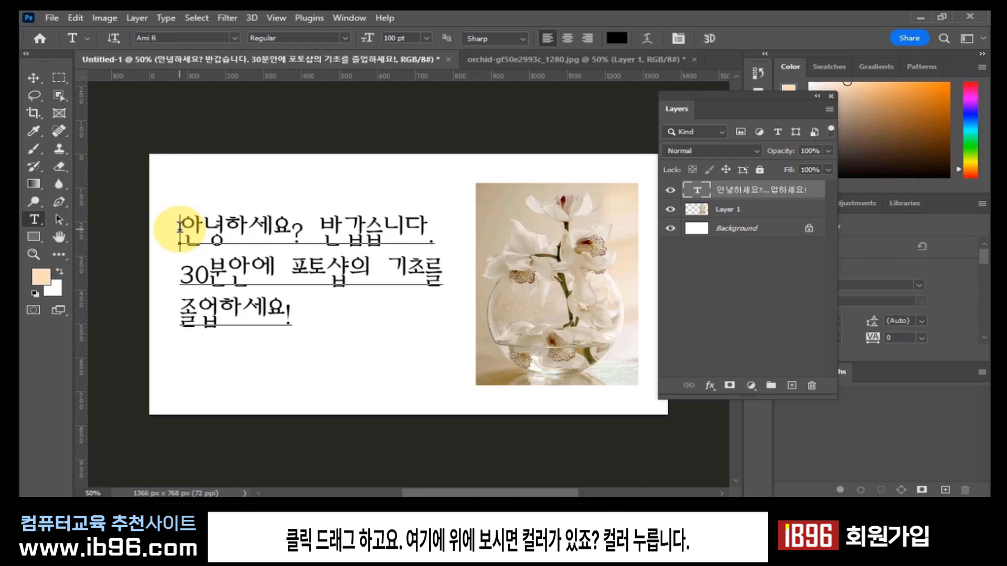
{"action": "left_click_drag", "start_coordinate": [180, 227], "coordinate": [303, 328]}
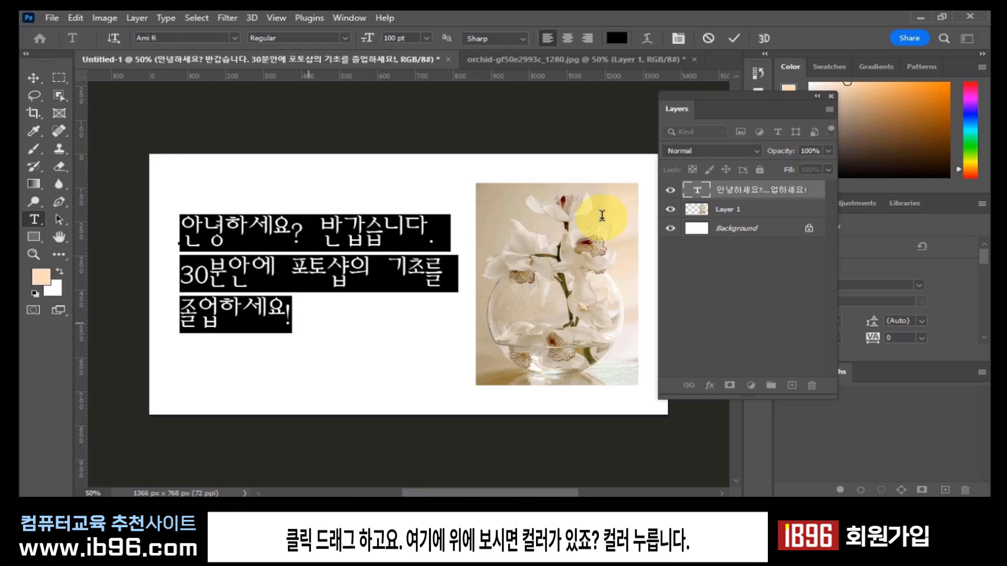
{"action": "left_click", "coordinate": [617, 39]}
{"action": "mouse_move", "coordinate": [526, 275]}
{"action": "left_mouse_down"}
{"action": "mouse_move", "coordinate": [534, 90]}
{"action": "mouse_move", "coordinate": [526, 281]}
{"action": "left_mouse_up"}
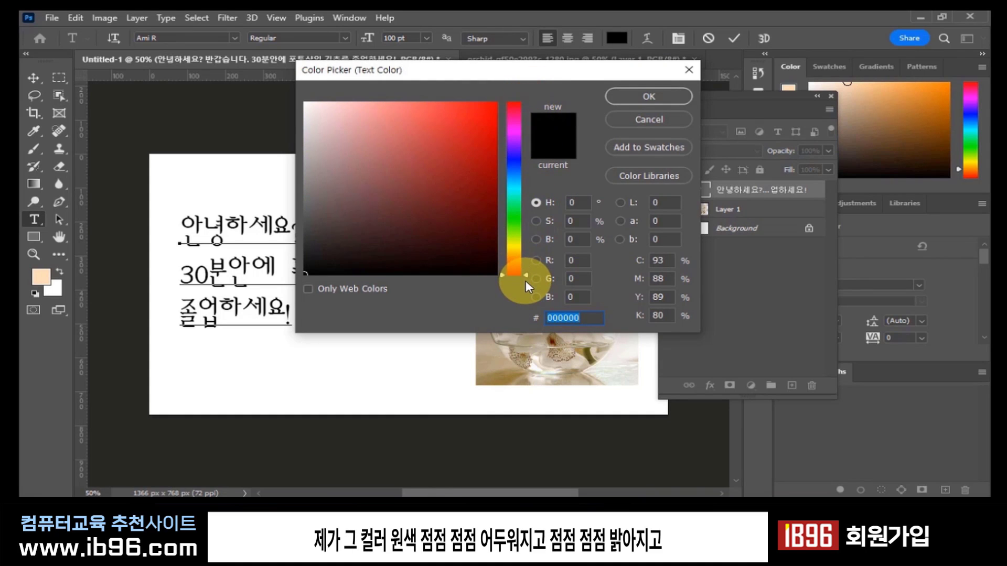
{"action": "left_click_drag", "start_coordinate": [465, 128], "coordinate": [286, 285]}
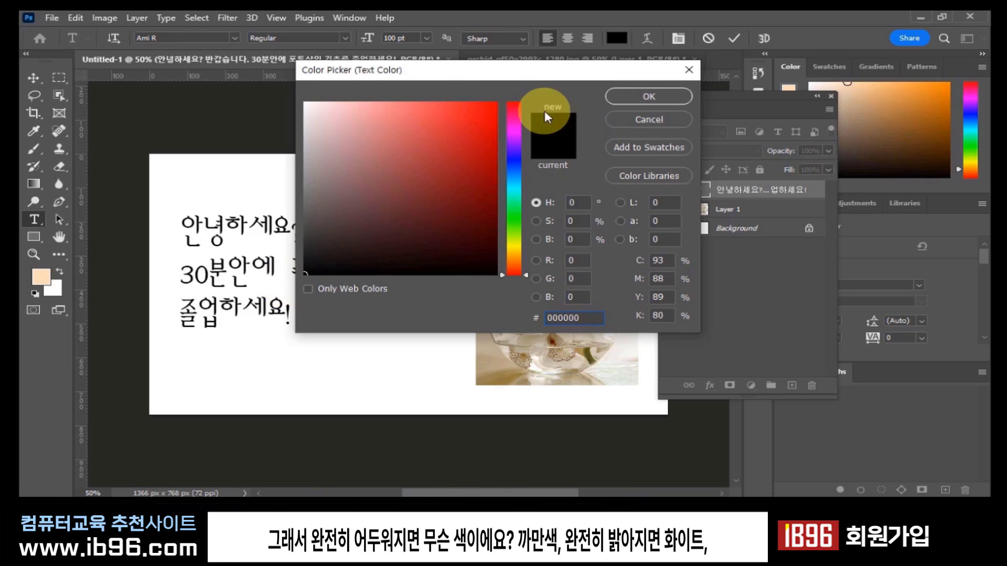
{"action": "left_click", "coordinate": [331, 197]}
{"action": "left_click_drag", "start_coordinate": [331, 197], "coordinate": [306, 87]}
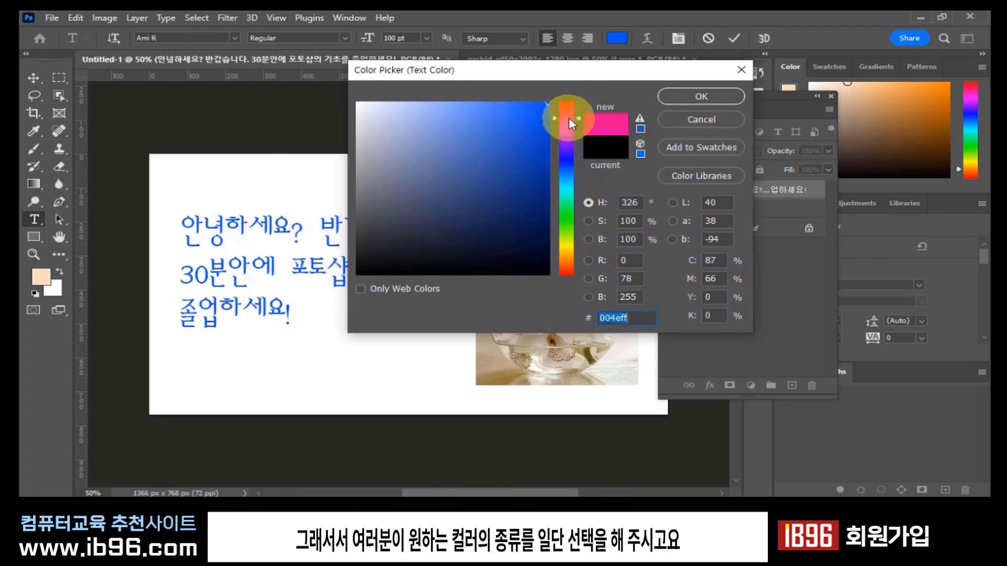
{"action": "left_click_drag", "start_coordinate": [569, 117], "coordinate": [568, 222]}
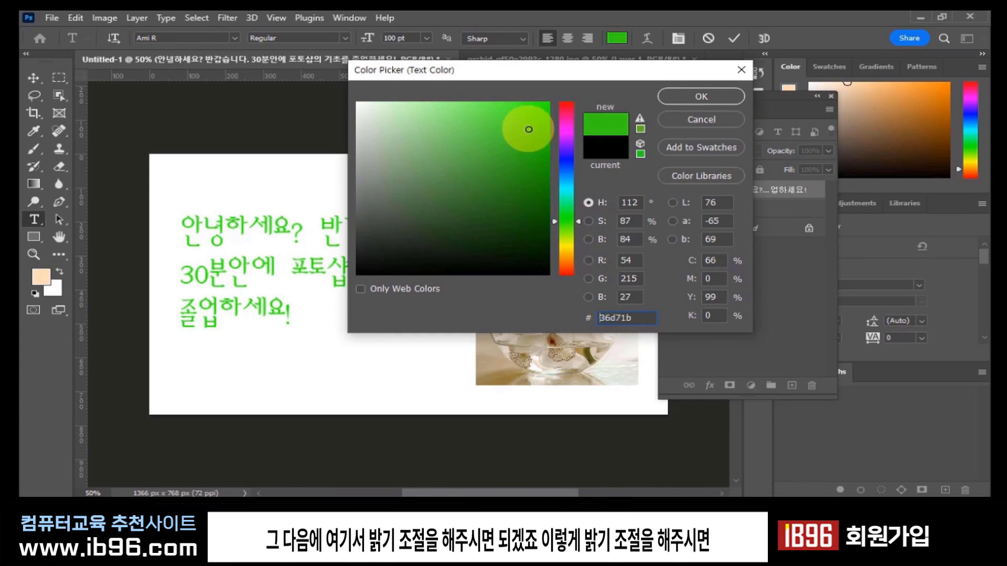
{"action": "left_click_drag", "start_coordinate": [530, 128], "coordinate": [554, 214]}
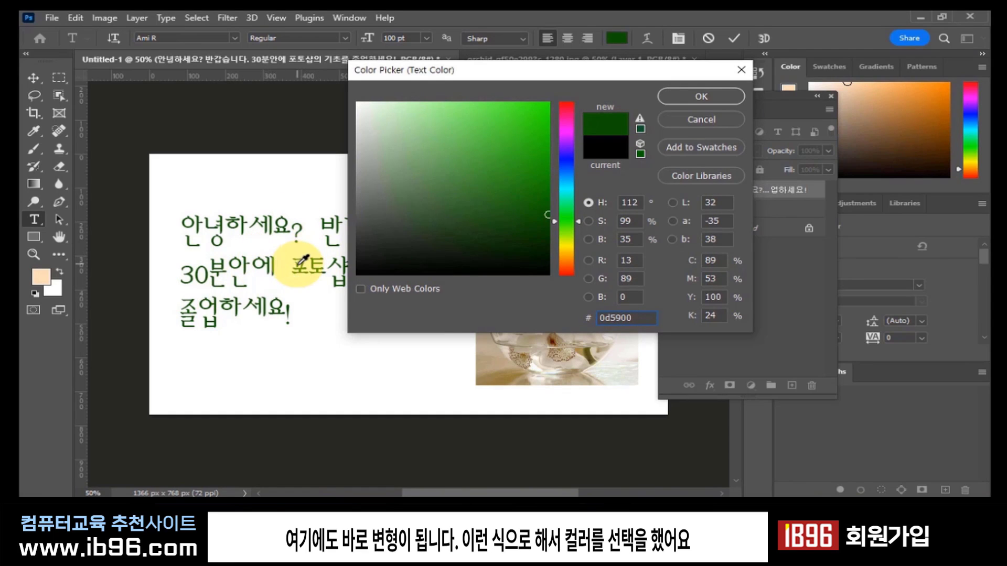
{"action": "left_click_drag", "start_coordinate": [533, 207], "coordinate": [552, 205]}
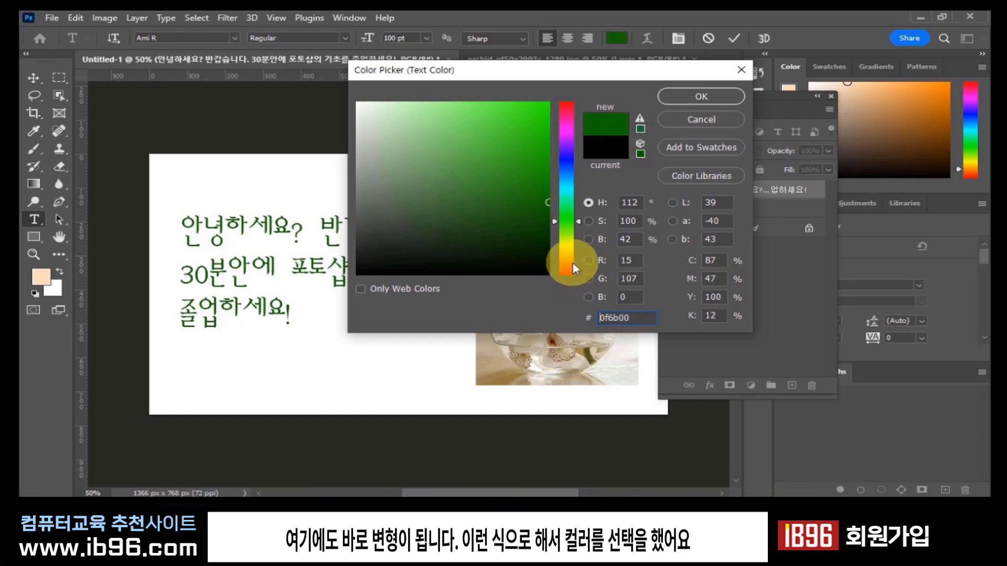
{"action": "left_click", "coordinate": [707, 96]}
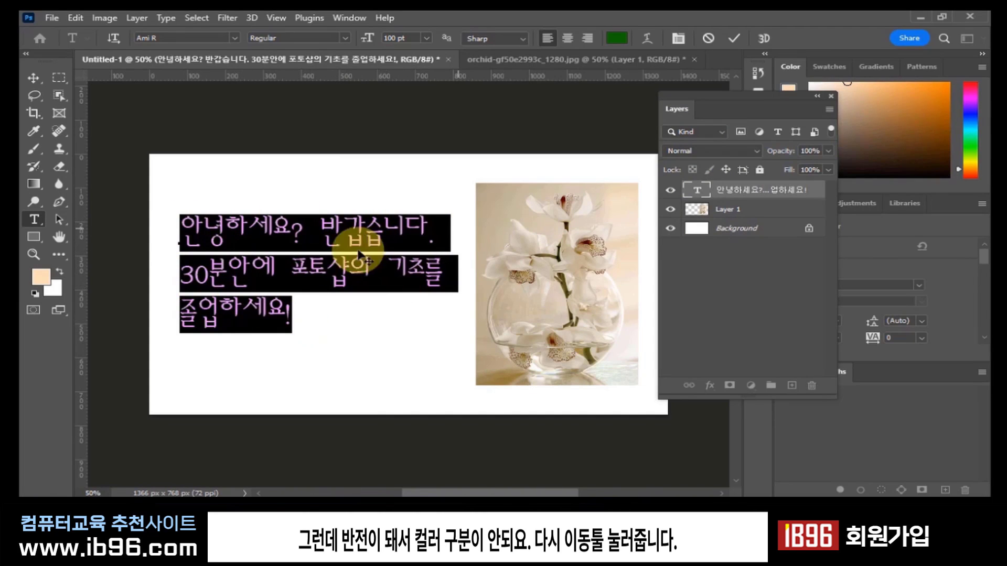
{"action": "left_click", "coordinate": [32, 78]}
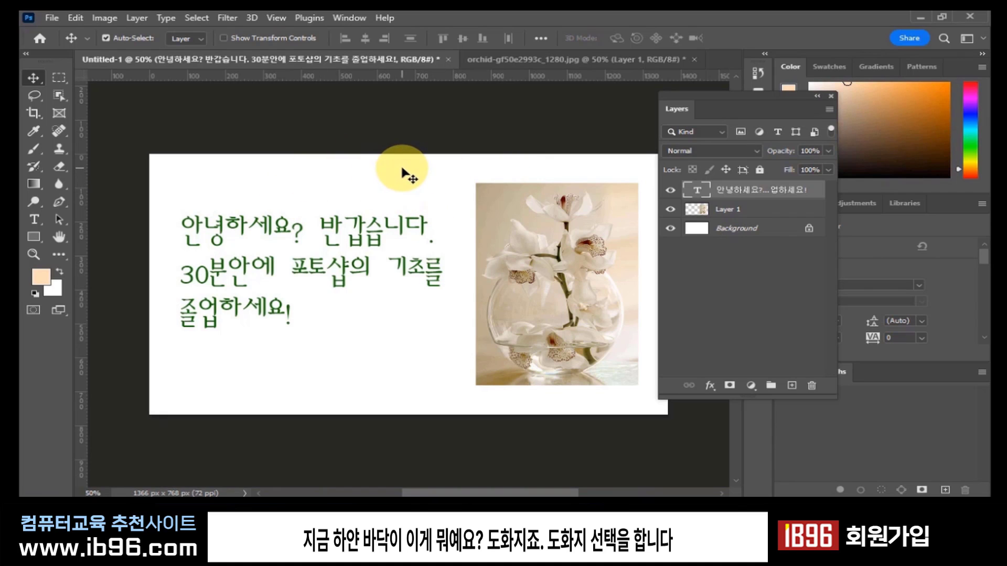
Fill the Background layer with the pale yellow color ffffdb in Normal mode at 100% opacity.
{"action": "left_click", "coordinate": [708, 233]}
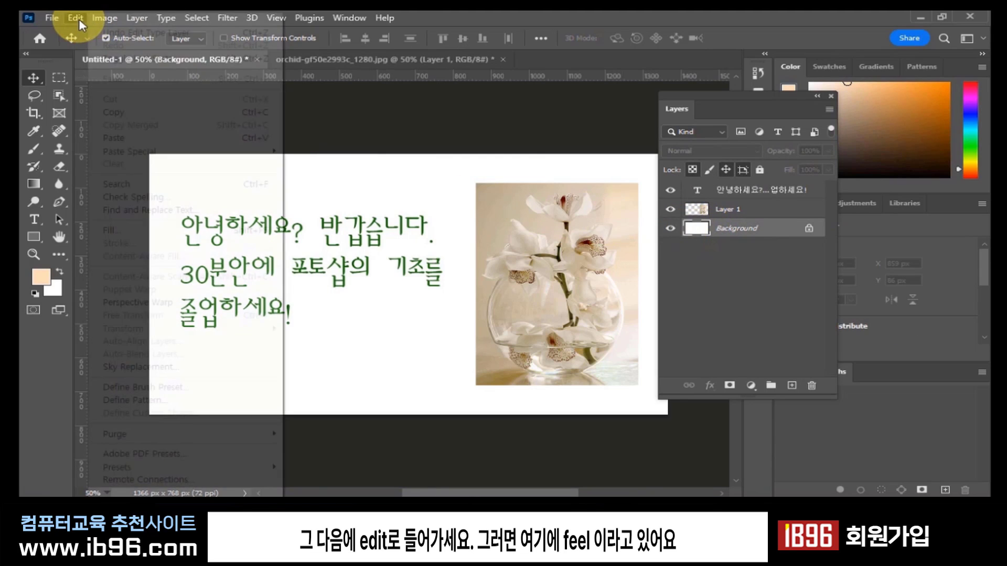
{"action": "left_click", "coordinate": [76, 18]}
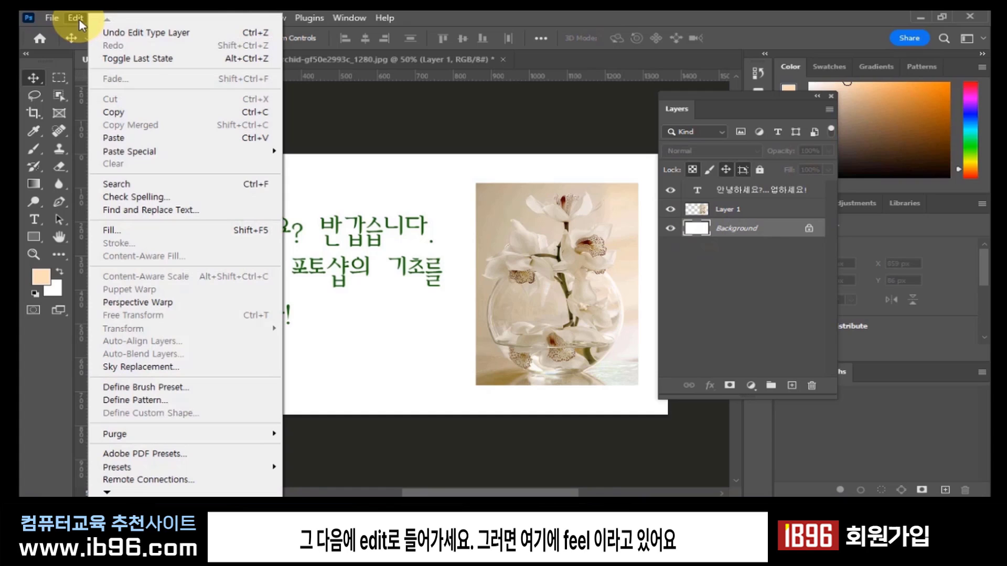
{"action": "left_click", "coordinate": [155, 234]}
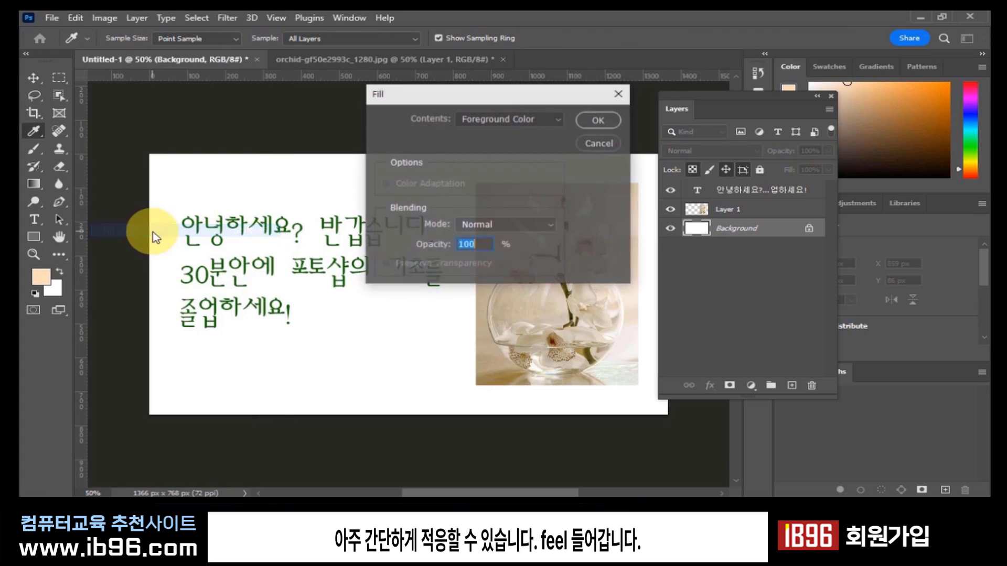
{"action": "left_click_drag", "start_coordinate": [495, 99], "coordinate": [685, 80]}
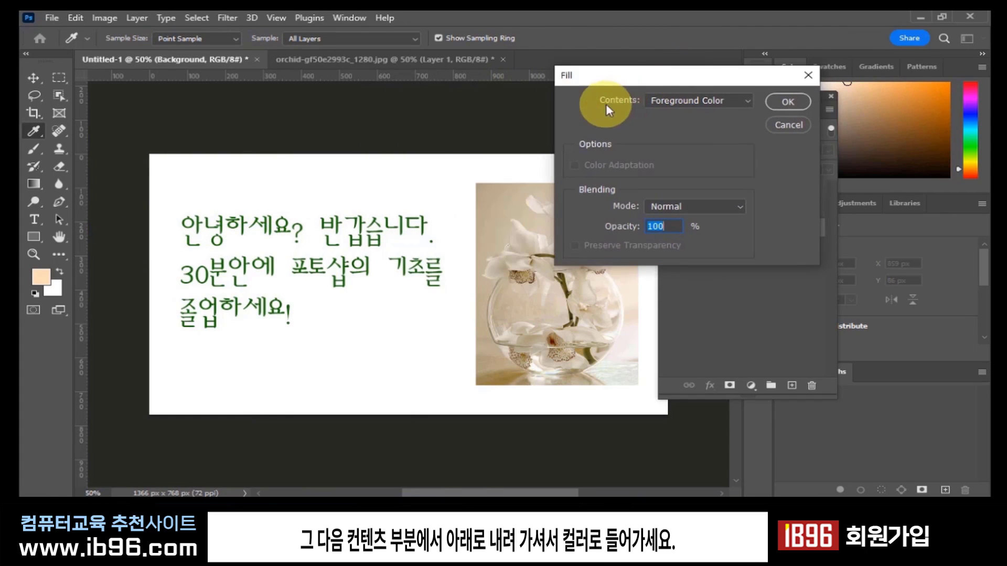
{"action": "left_click", "coordinate": [704, 100]}
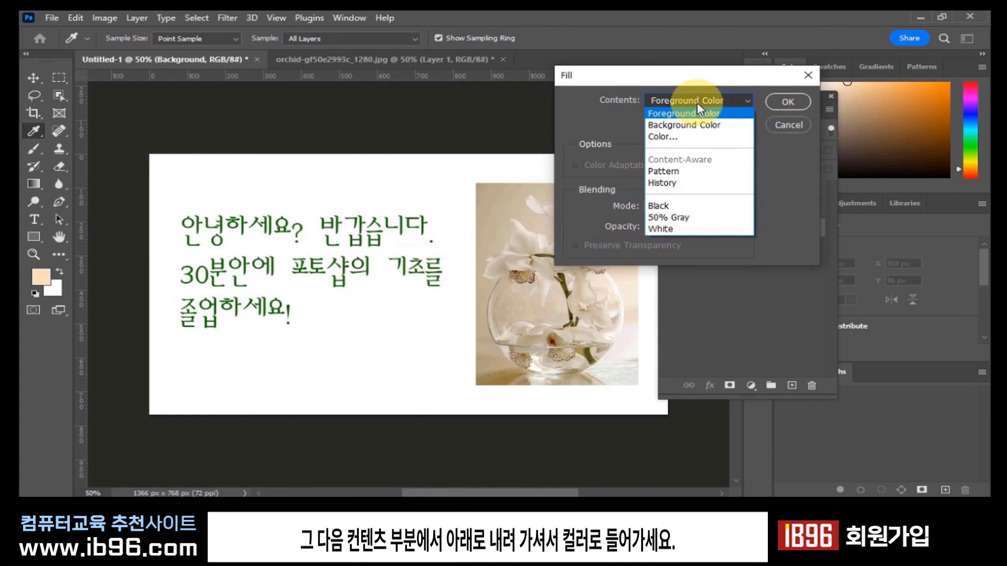
{"action": "left_click", "coordinate": [662, 138]}
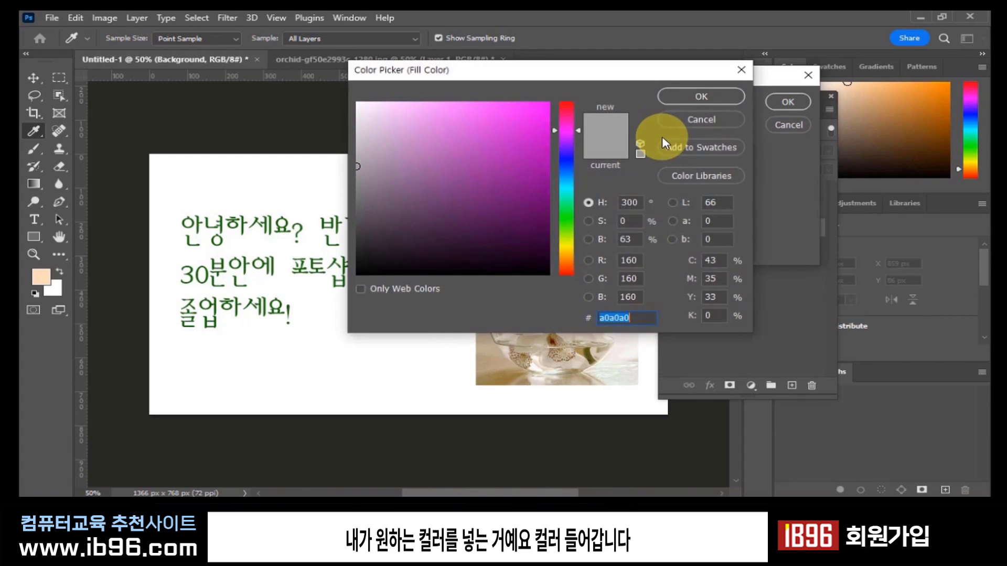
{"action": "left_click_drag", "start_coordinate": [580, 71], "coordinate": [695, 66]}
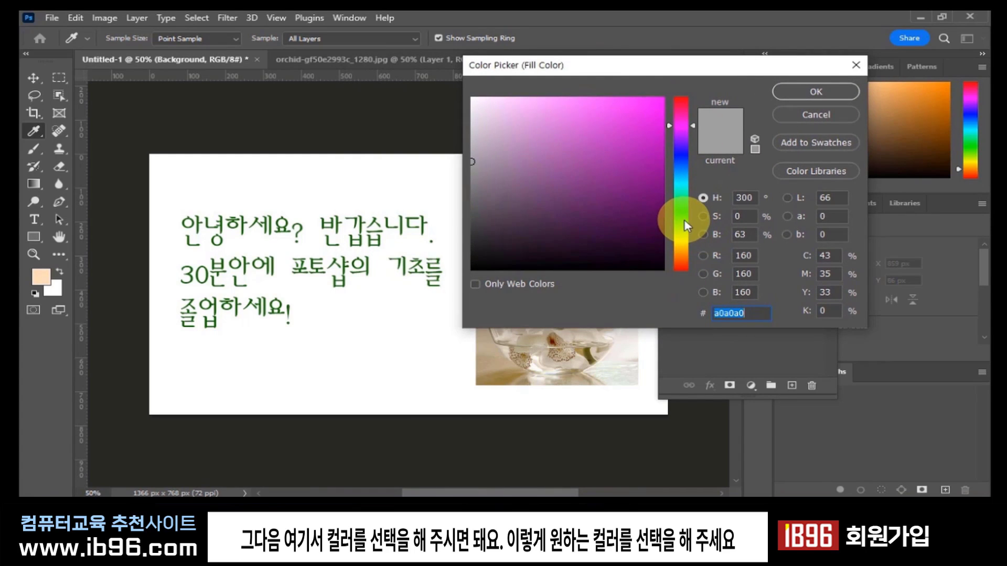
{"action": "left_click_drag", "start_coordinate": [685, 220], "coordinate": [686, 244]}
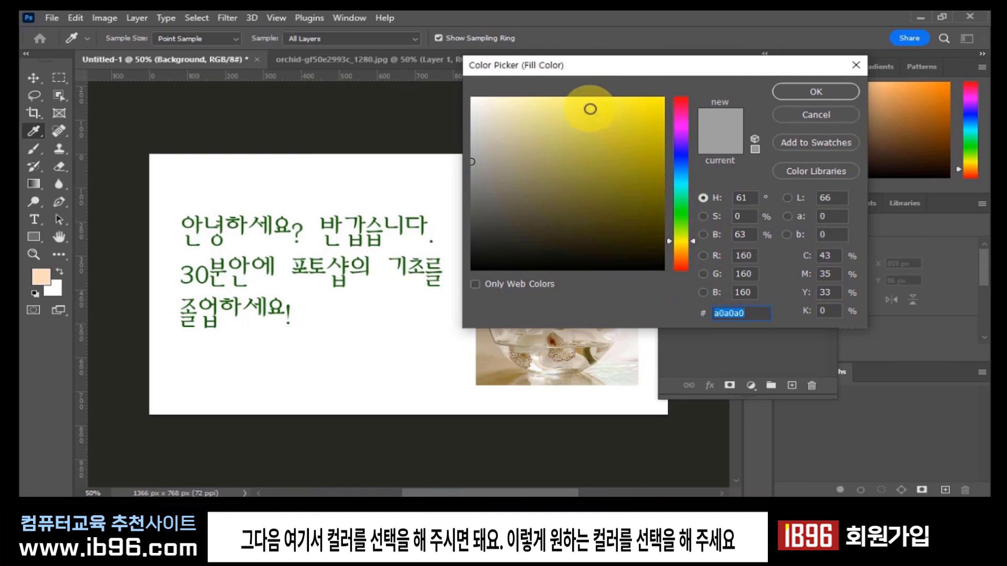
{"action": "left_click_drag", "start_coordinate": [589, 106], "coordinate": [497, 83]}
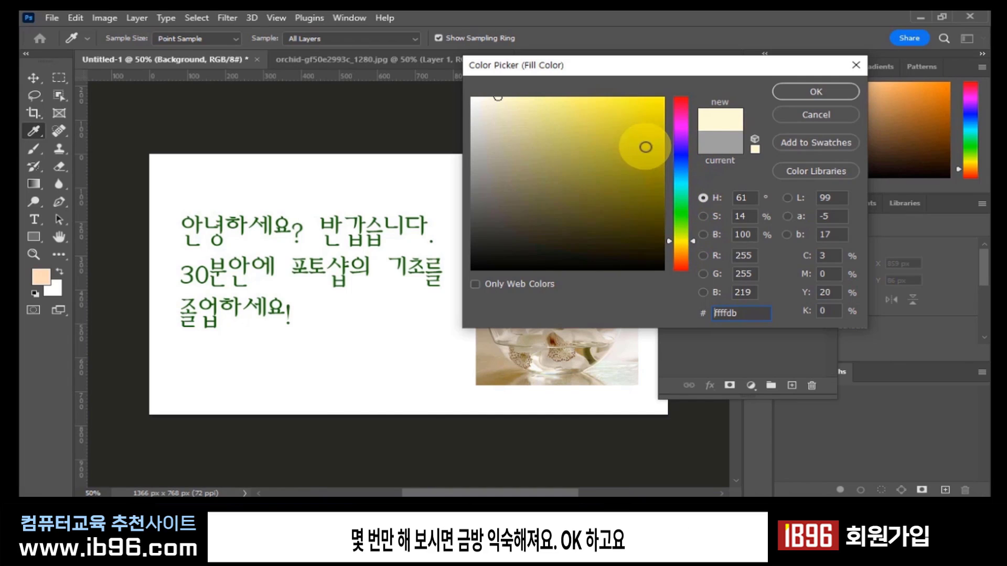
{"action": "left_click", "coordinate": [822, 90]}
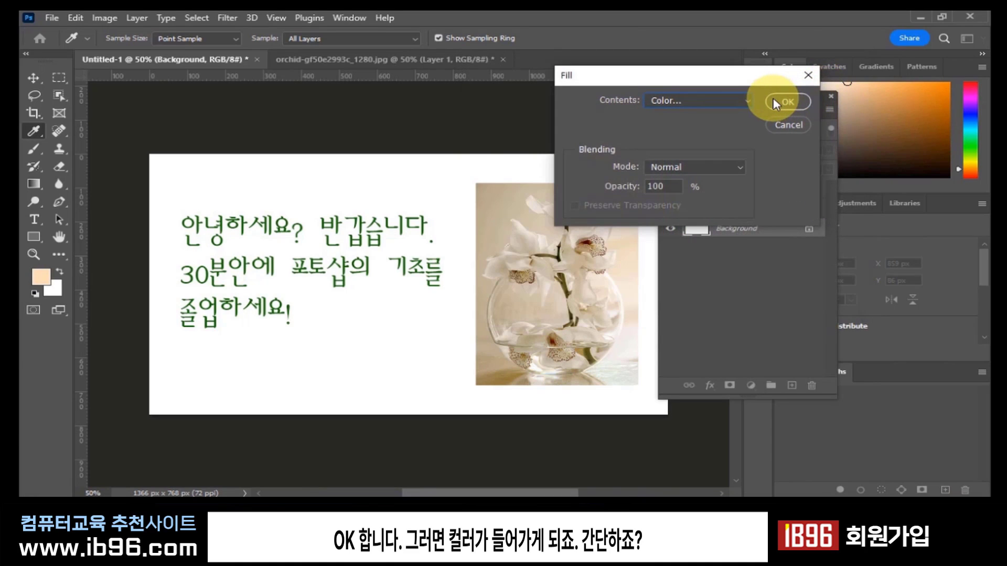
{"action": "left_click", "coordinate": [775, 102]}
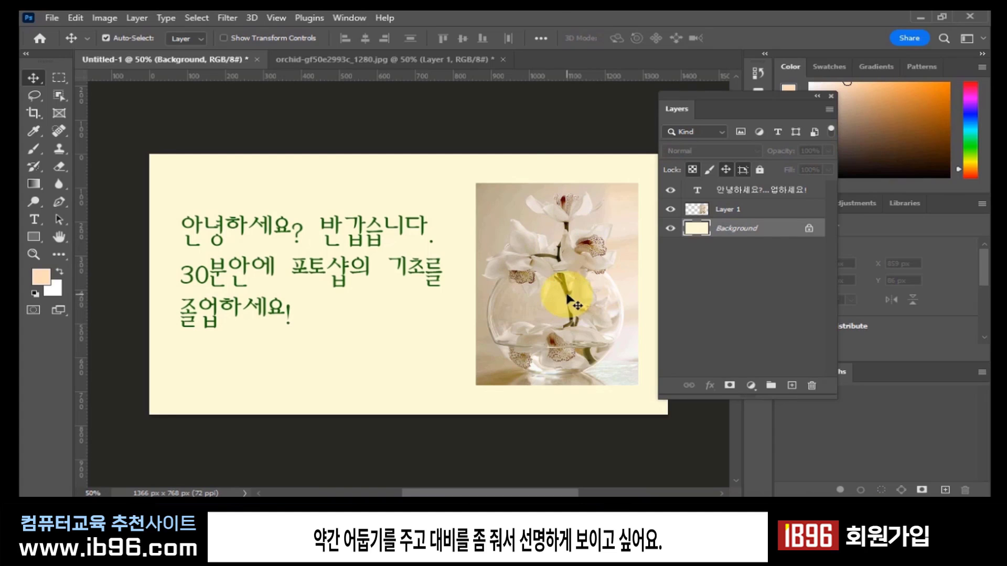
{"action": "left_click", "coordinate": [110, 18]}
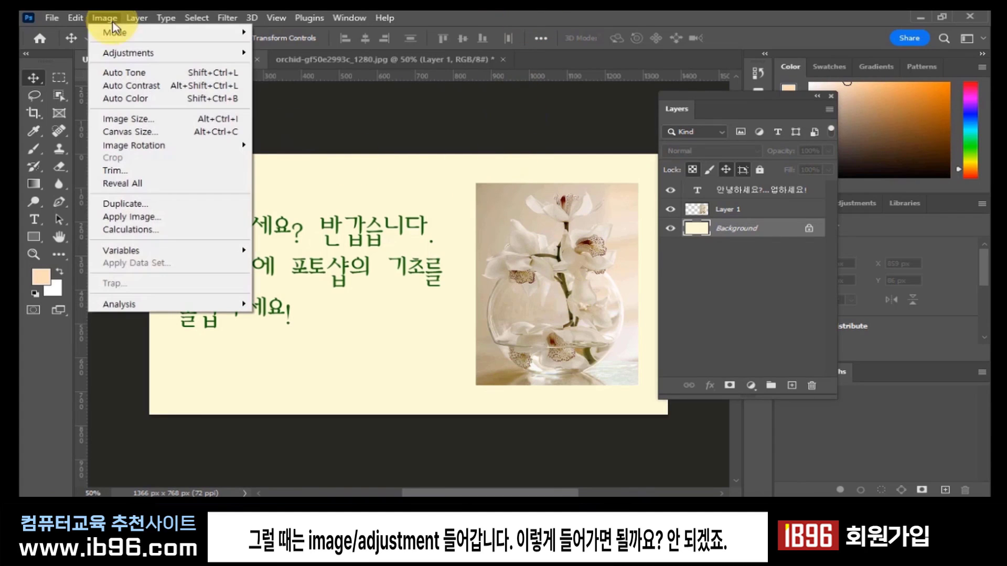
{"action": "mouse_move", "coordinate": [127, 55]}
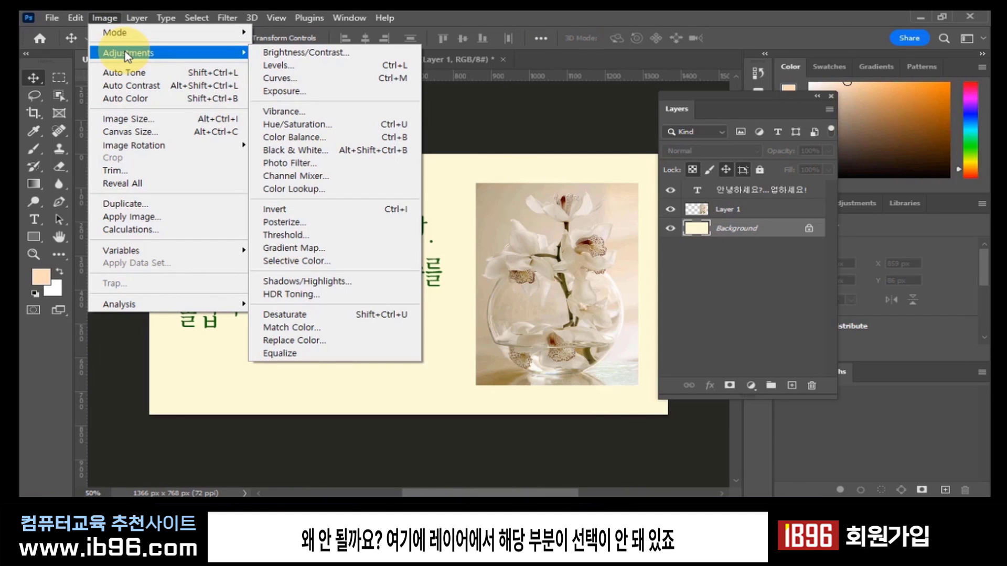
{"action": "left_click", "coordinate": [745, 281]}
Select Layer 1 with the orchid vase image and open the Curves adjustment for it.
{"action": "left_click", "coordinate": [715, 209]}
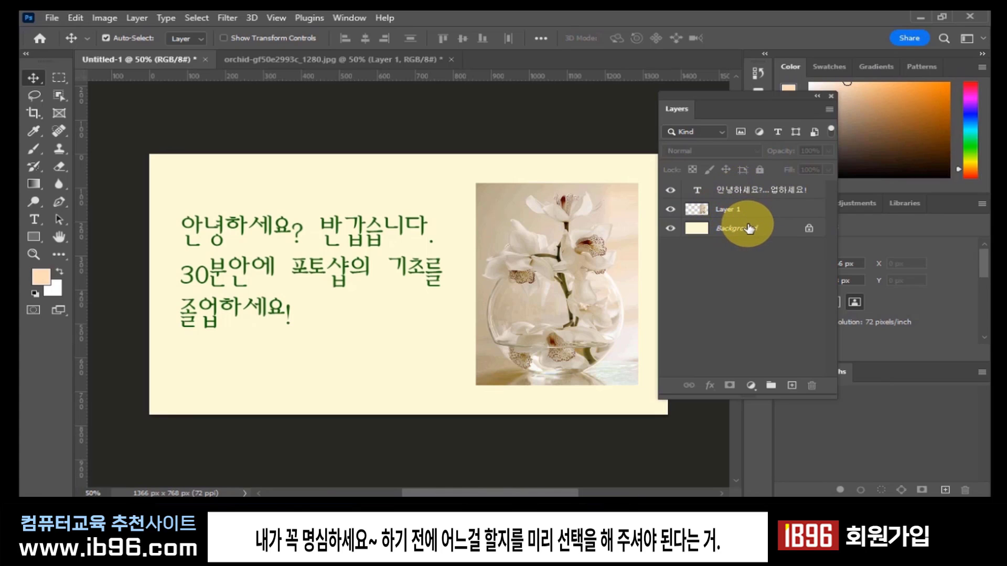
{"action": "left_click", "coordinate": [704, 212]}
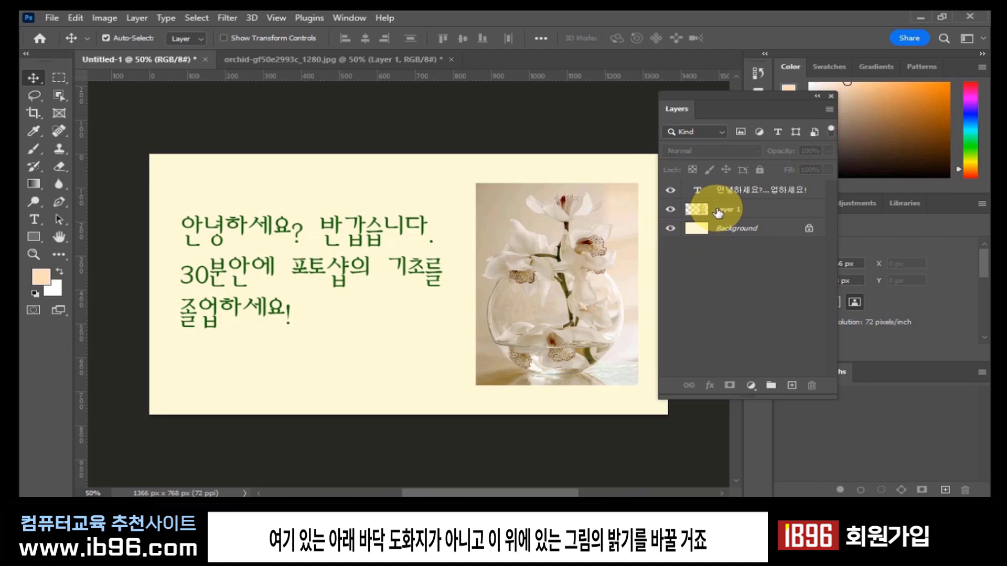
{"action": "left_click", "coordinate": [760, 212]}
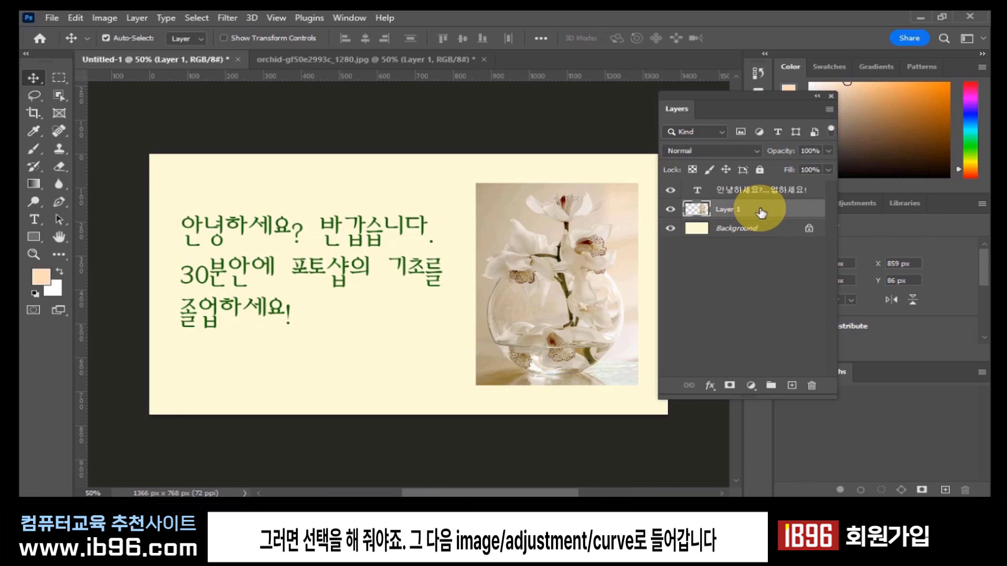
{"action": "left_click", "coordinate": [108, 16]}
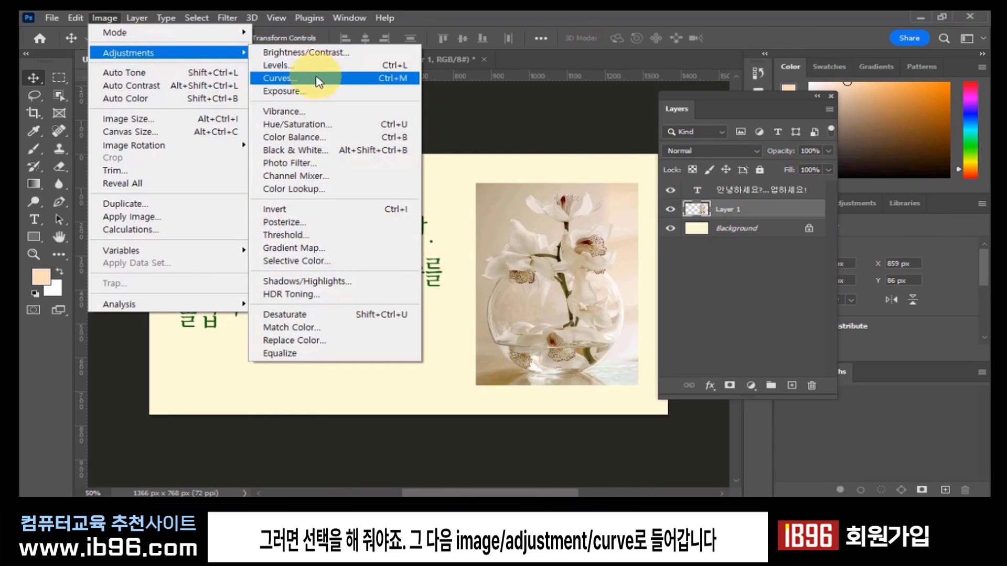
{"action": "left_click", "coordinate": [319, 81]}
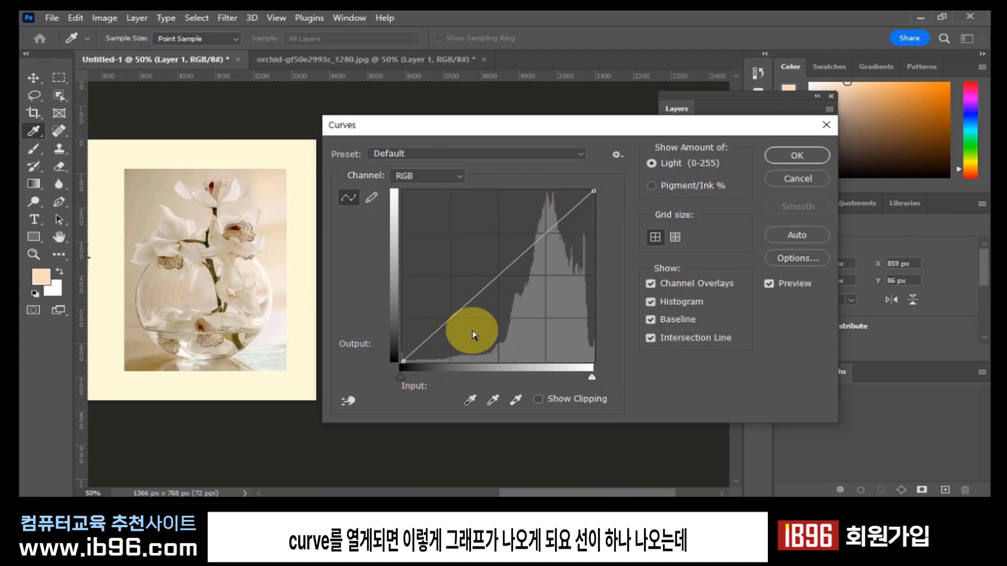
Try brightening and darkening the vase image with a single midtone point on the RGB curve, and remove the point.
{"action": "left_click", "coordinate": [498, 278]}
{"action": "left_click_drag", "start_coordinate": [498, 274], "coordinate": [487, 245]}
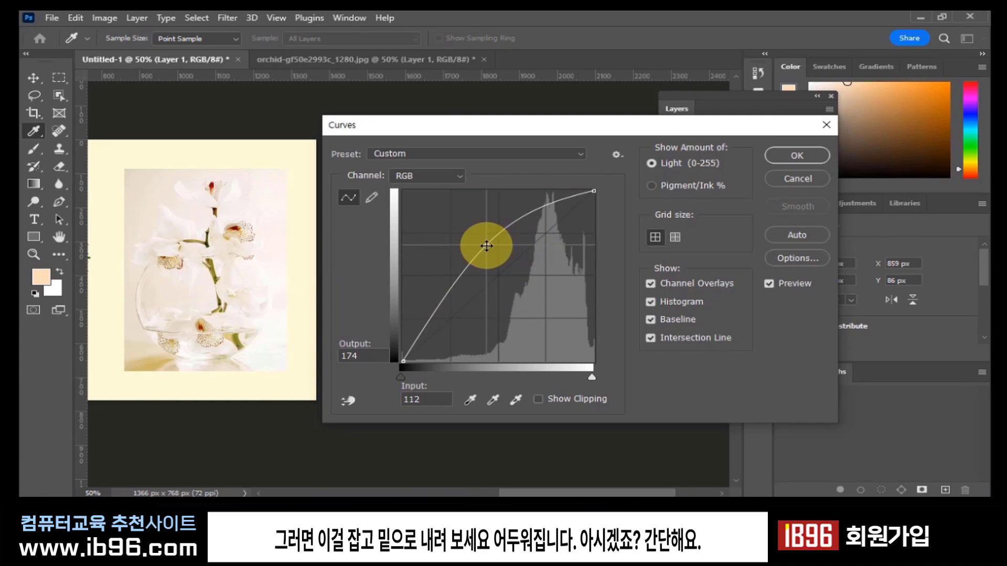
{"action": "left_click_drag", "start_coordinate": [487, 245], "coordinate": [517, 286]}
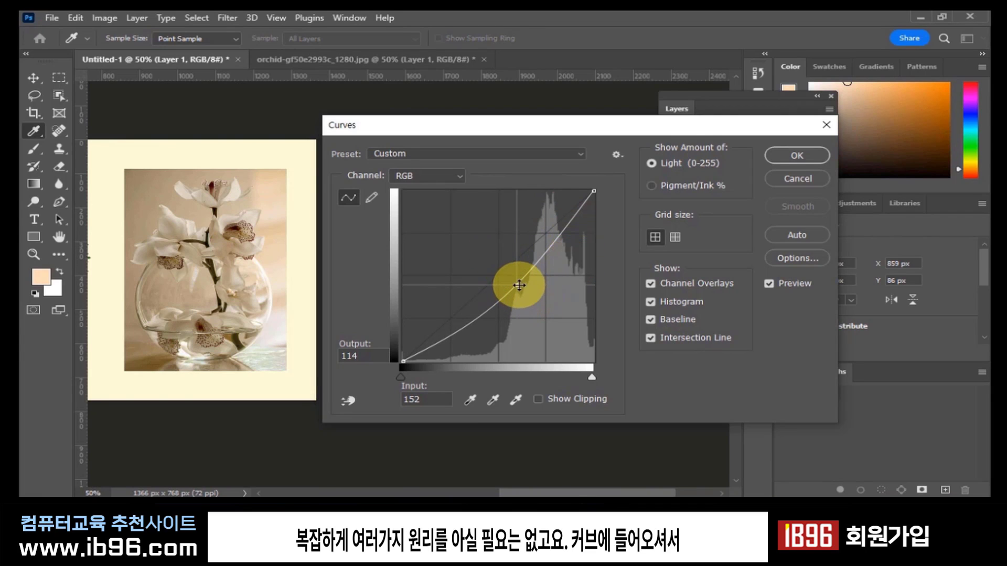
{"action": "mouse_move", "coordinate": [518, 286]}
{"action": "left_mouse_down"}
{"action": "mouse_move", "coordinate": [509, 266]}
{"action": "mouse_move", "coordinate": [517, 301]}
{"action": "mouse_move", "coordinate": [490, 243]}
{"action": "mouse_move", "coordinate": [472, 256]}
{"action": "mouse_move", "coordinate": [535, 308]}
{"action": "mouse_move", "coordinate": [472, 249]}
{"action": "mouse_move", "coordinate": [531, 298]}
{"action": "left_mouse_up"}
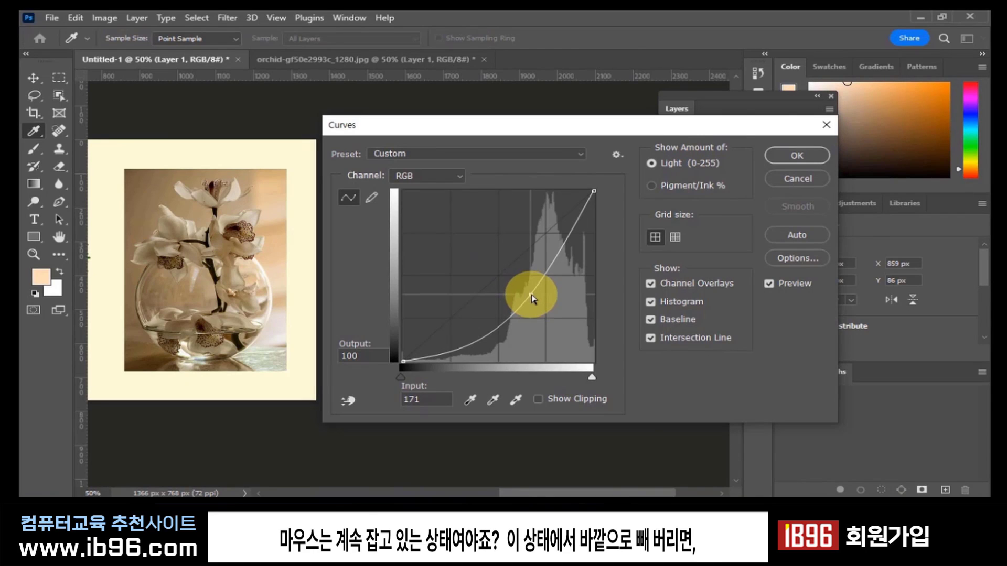
{"action": "left_click_drag", "start_coordinate": [531, 299], "coordinate": [644, 301]}
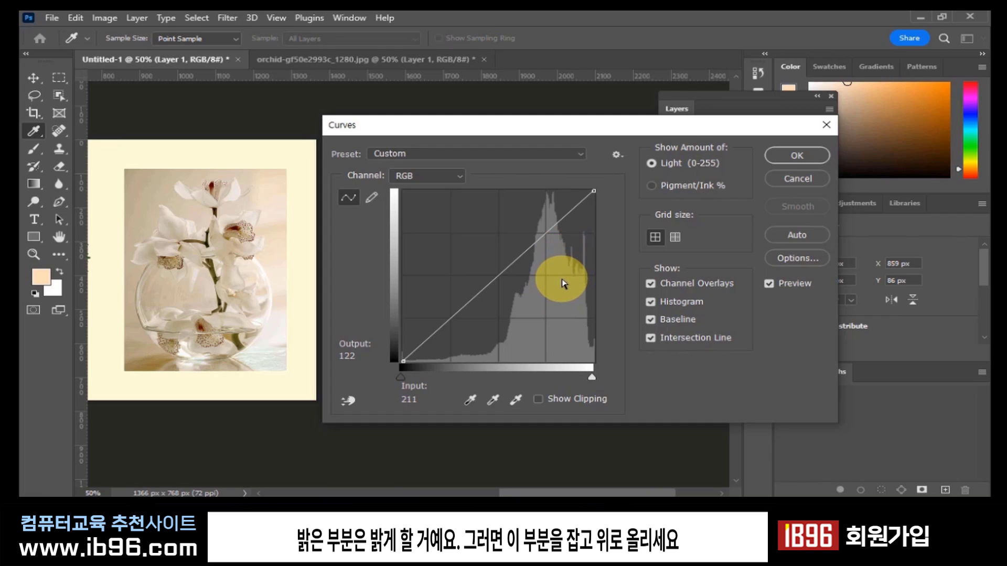
Add a highlight point at input 197, output 224 and a shadow point at input 81, output 61, and compare the image with Preview off and on.
{"action": "left_click_drag", "start_coordinate": [556, 230], "coordinate": [551, 218]}
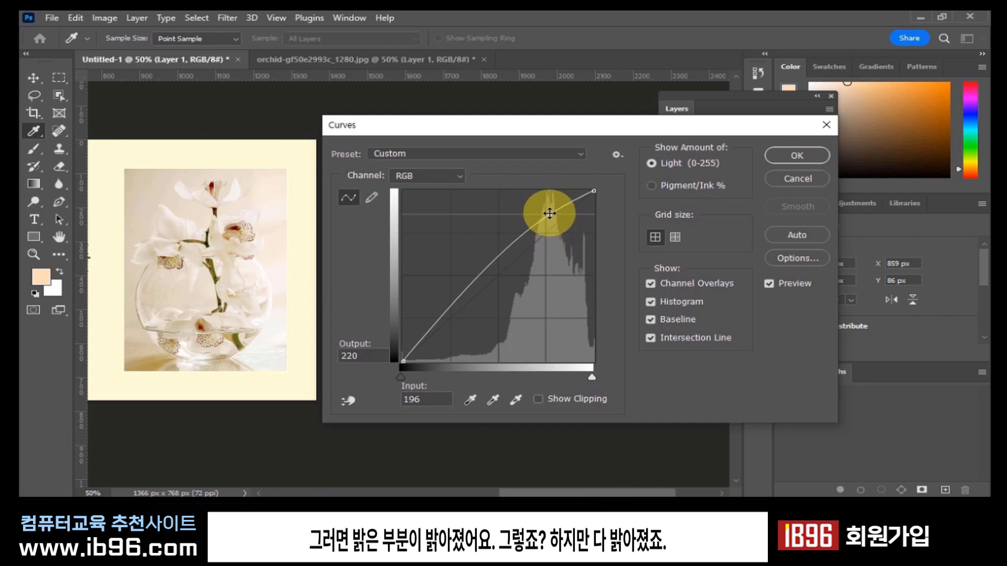
{"action": "left_click_drag", "start_coordinate": [548, 214], "coordinate": [550, 211]}
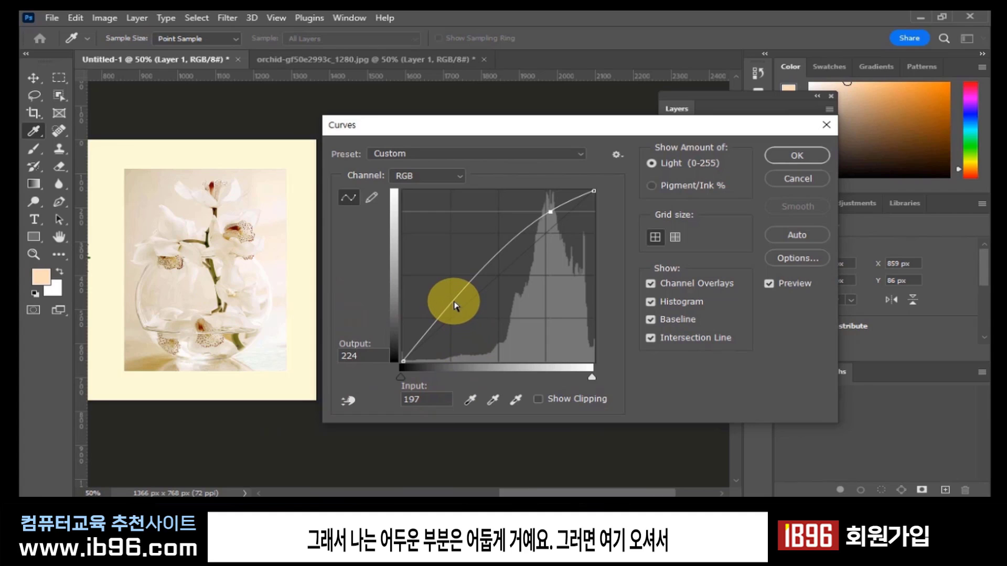
{"action": "left_click_drag", "start_coordinate": [456, 297], "coordinate": [466, 325]}
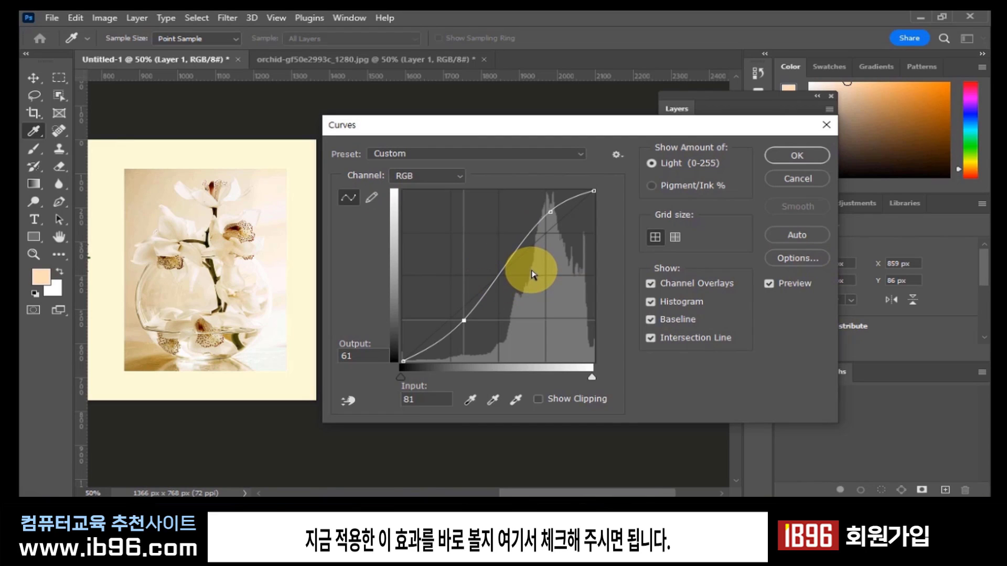
{"action": "left_click", "coordinate": [769, 283]}
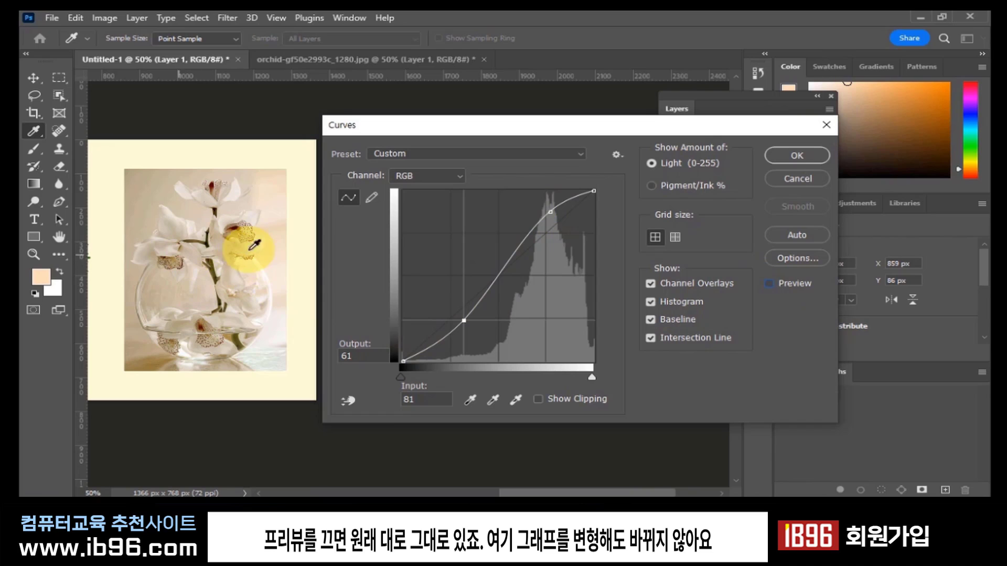
{"action": "left_click", "coordinate": [769, 284]}
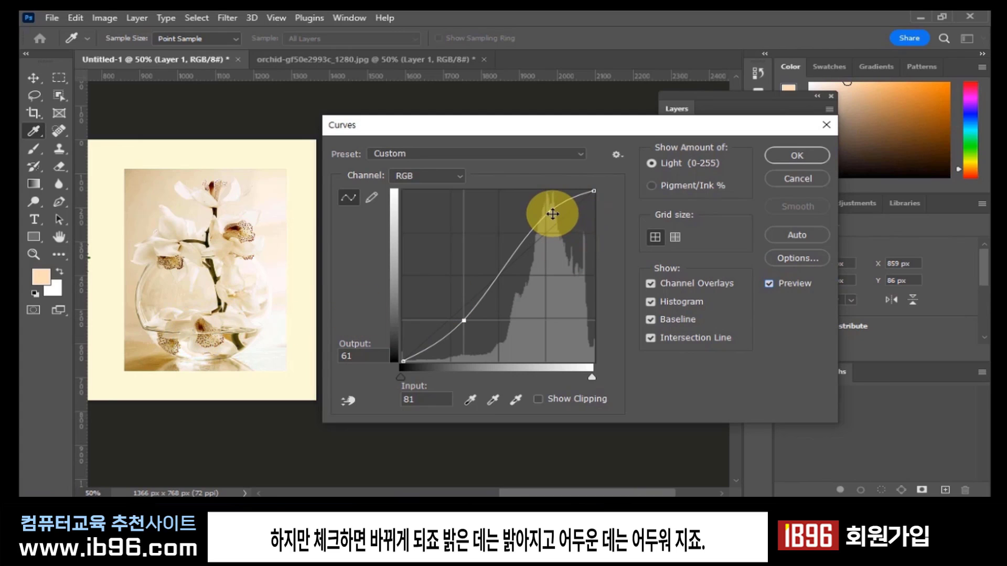
Soften the curve to input 200, output 215 for highlights and input 80, output 69 for shadows, apply it, and return to the Move tool.
{"action": "left_click_drag", "start_coordinate": [553, 212], "coordinate": [553, 218]}
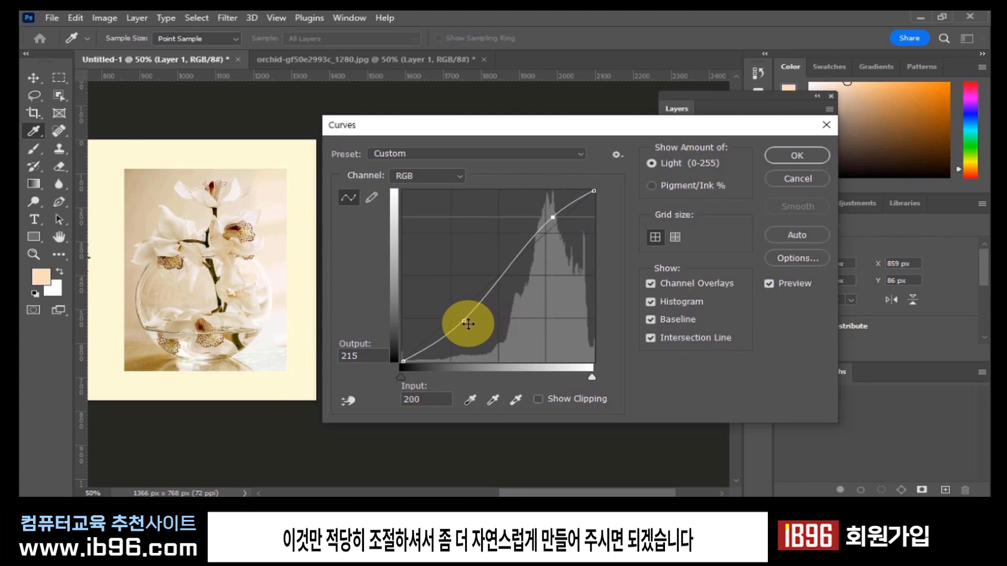
{"action": "left_click_drag", "start_coordinate": [466, 321], "coordinate": [464, 315]}
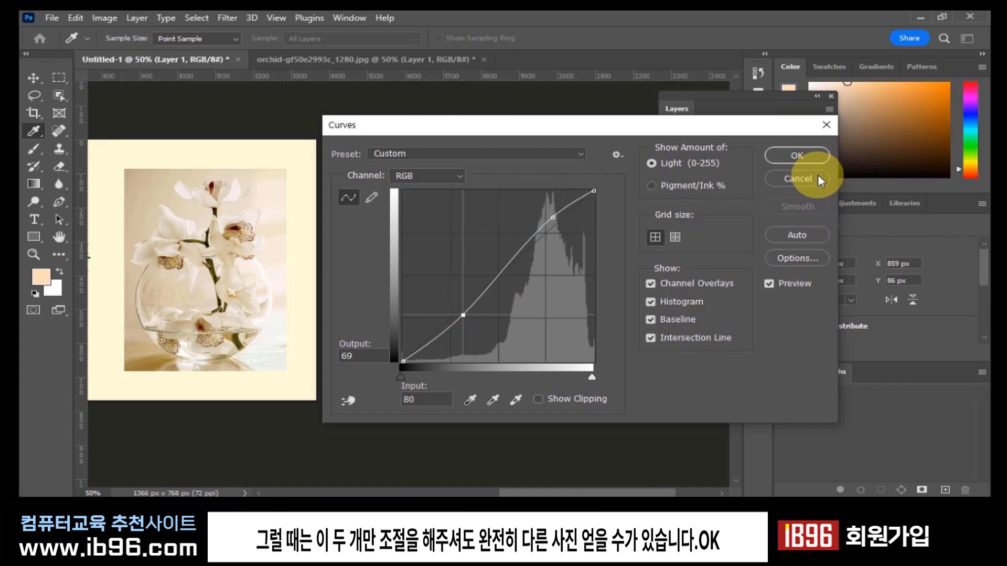
{"action": "left_click", "coordinate": [797, 156]}
{"action": "key", "text": "v"}
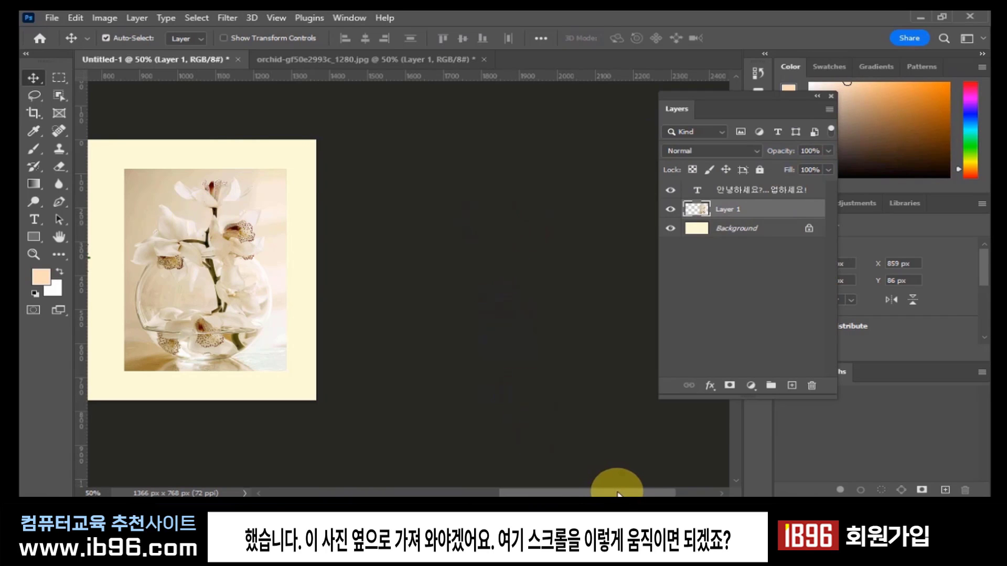
Pan the canvas until the greeting text and vase image are fully in view, and zoom in to 200% around the image's orchid petals.
{"action": "mouse_move", "coordinate": [618, 493]}
{"action": "left_mouse_down"}
{"action": "mouse_move", "coordinate": [526, 493]}
{"action": "mouse_move", "coordinate": [615, 494]}
{"action": "left_mouse_up"}
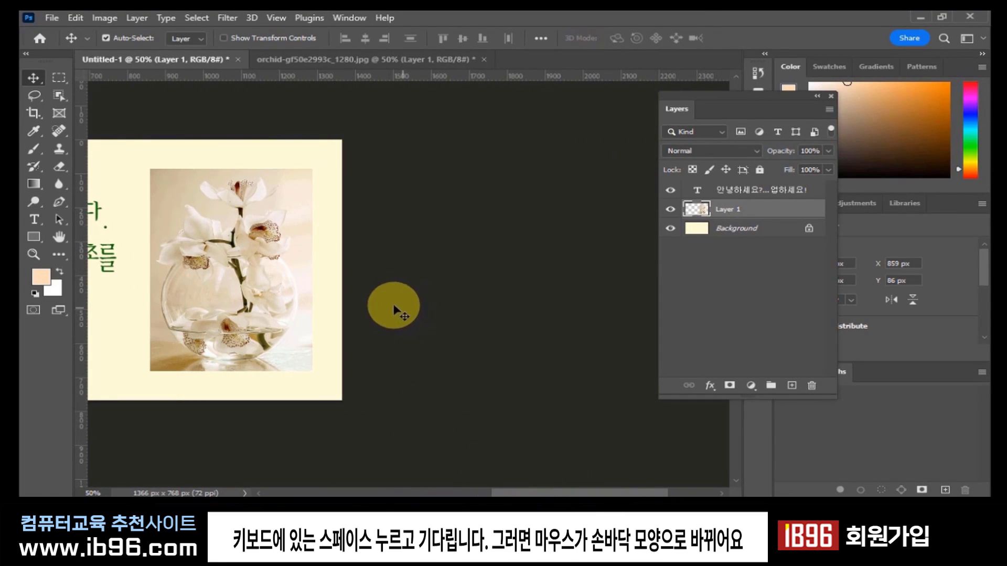
{"action": "key", "text": "space"}
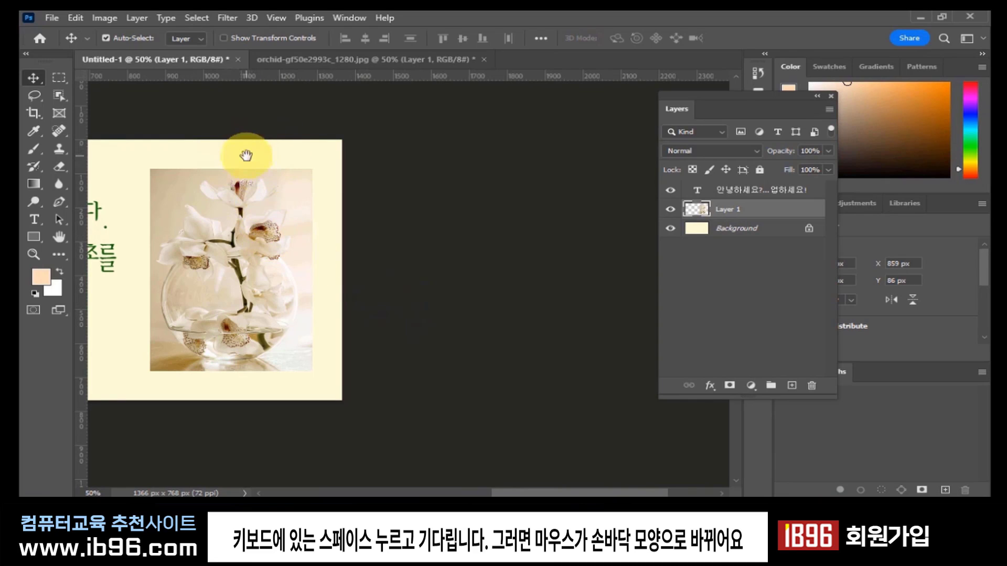
{"action": "left_click_drag", "start_coordinate": [185, 181], "coordinate": [420, 180]}
{"action": "left_click_drag", "start_coordinate": [449, 348], "coordinate": [450, 324]}
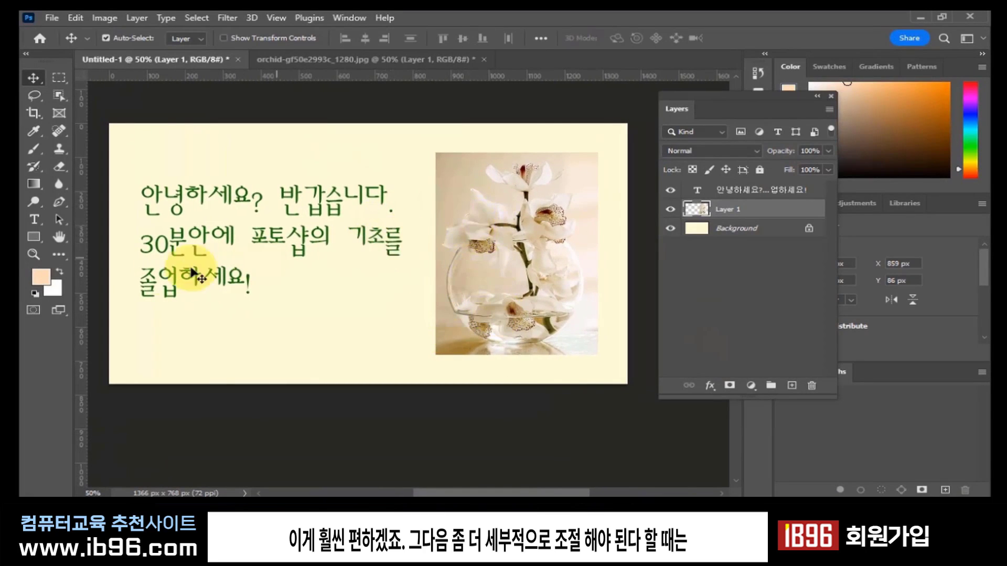
{"action": "left_click", "coordinate": [33, 252]}
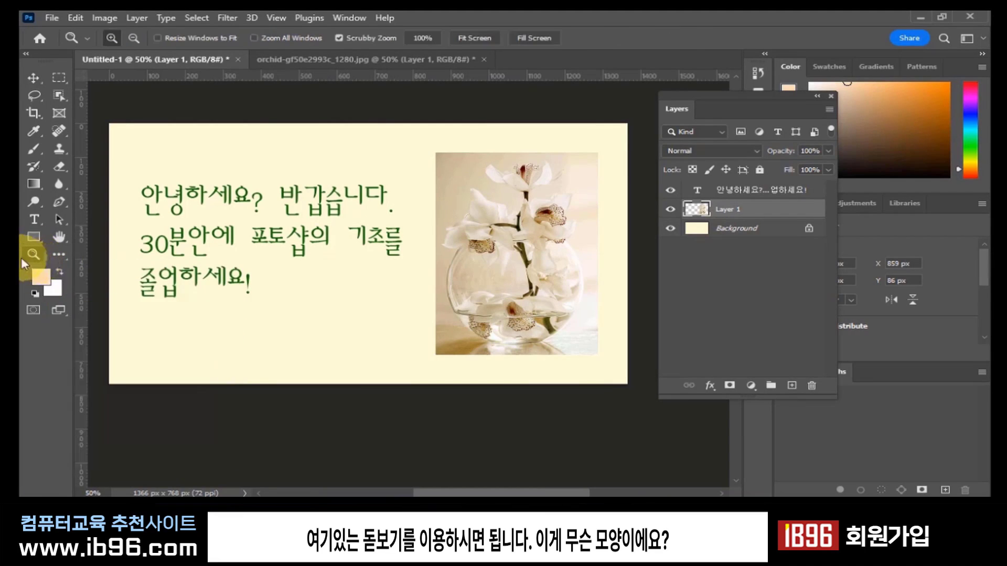
{"action": "left_click", "coordinate": [451, 230]}
{"action": "left_click", "coordinate": [451, 229]}
{"action": "left_click", "coordinate": [451, 229]}
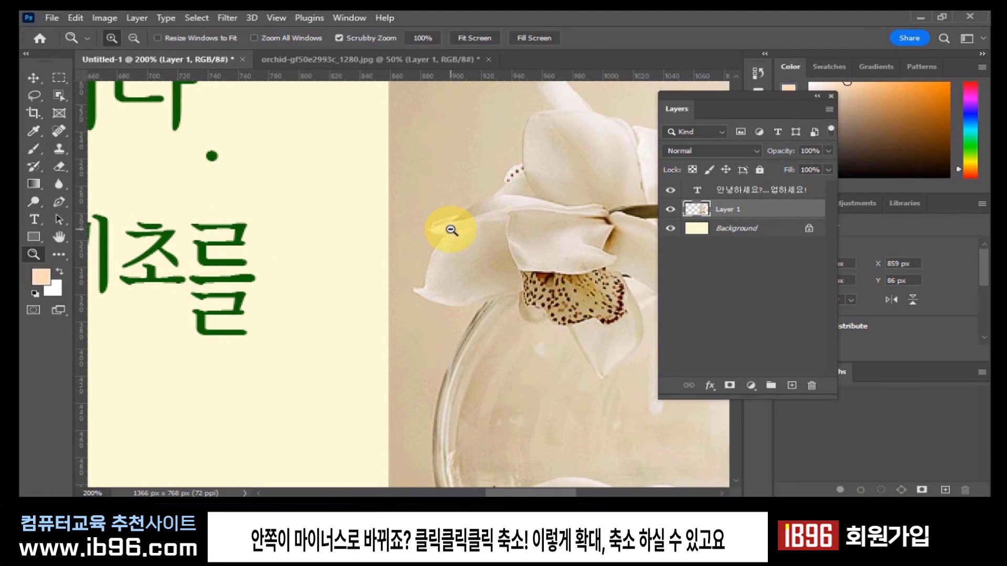
Zoom out to 50% to fit the whole composition in view, recenter the canvas, and return to the Move tool.
{"action": "key", "text": "alt"}
{"action": "left_click", "coordinate": [451, 230], "text": "alt"}
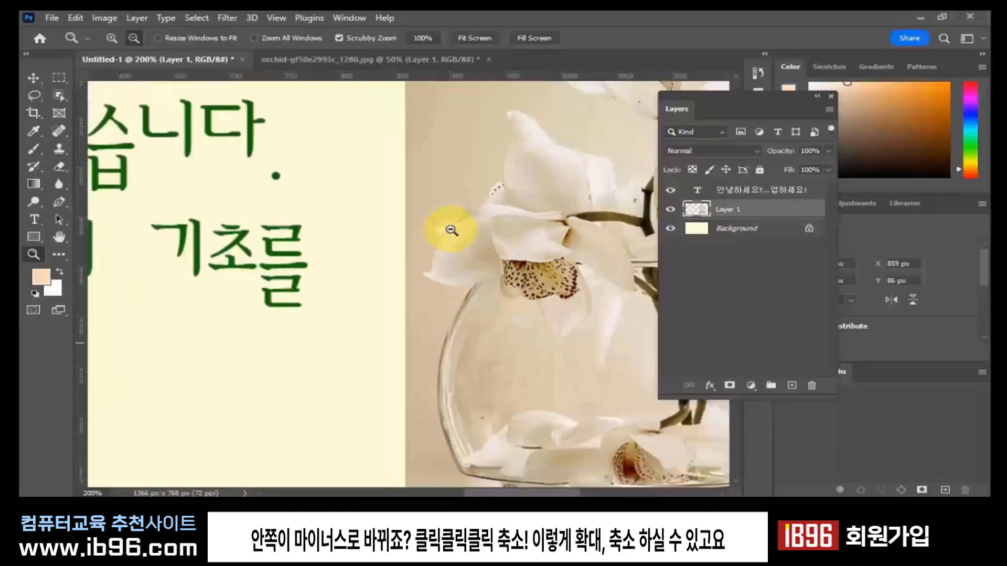
{"action": "left_click", "coordinate": [451, 230], "text": "alt"}
{"action": "left_click", "coordinate": [451, 230], "text": "alt"}
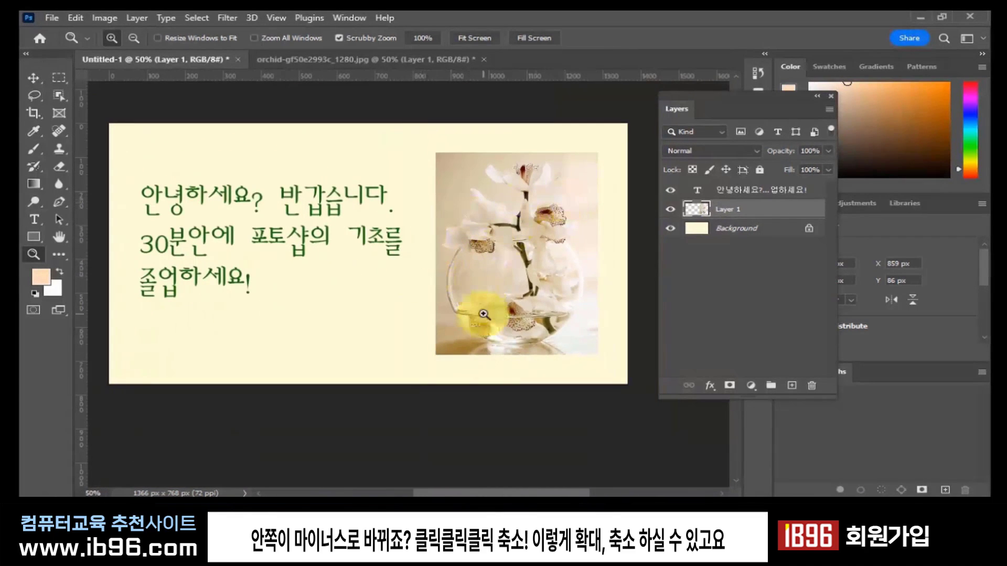
{"action": "left_click_drag", "start_coordinate": [362, 217], "coordinate": [381, 246]}
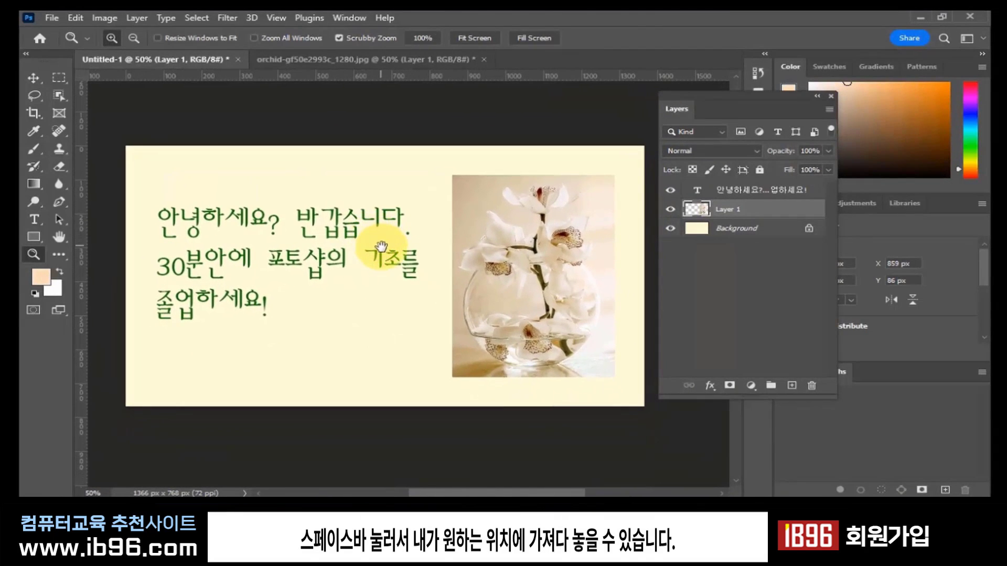
{"action": "key", "text": "v"}
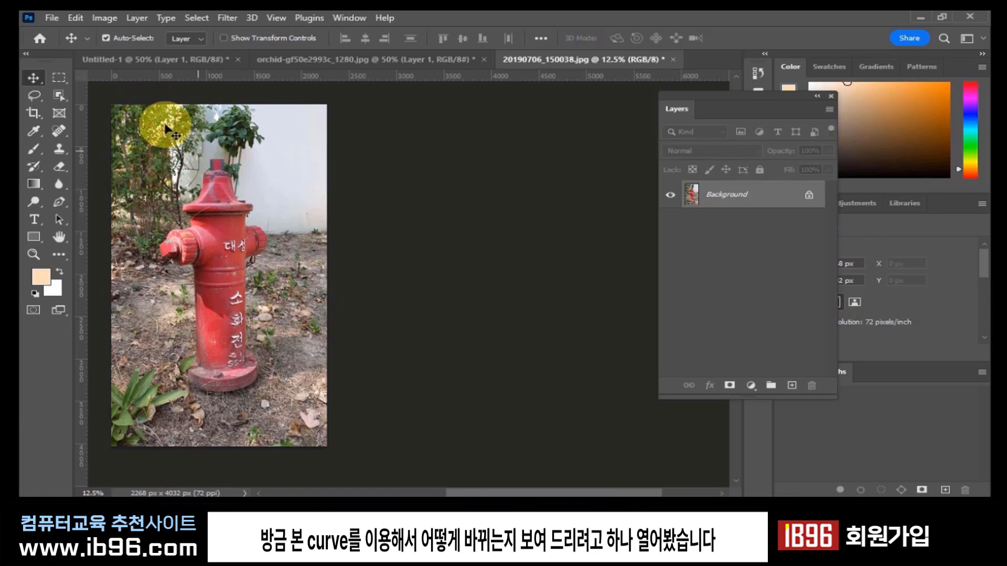
Open Curves on the fire hydrant photo and add a highlight point at input 199, output 222 and a shadow point at input 68, output 49.
{"action": "left_click", "coordinate": [112, 18]}
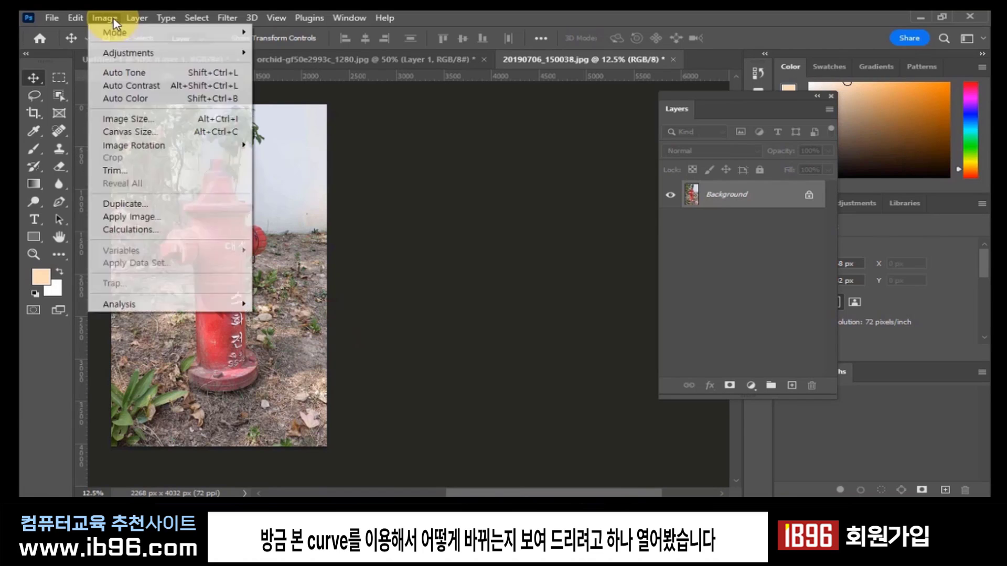
{"action": "mouse_move", "coordinate": [121, 57]}
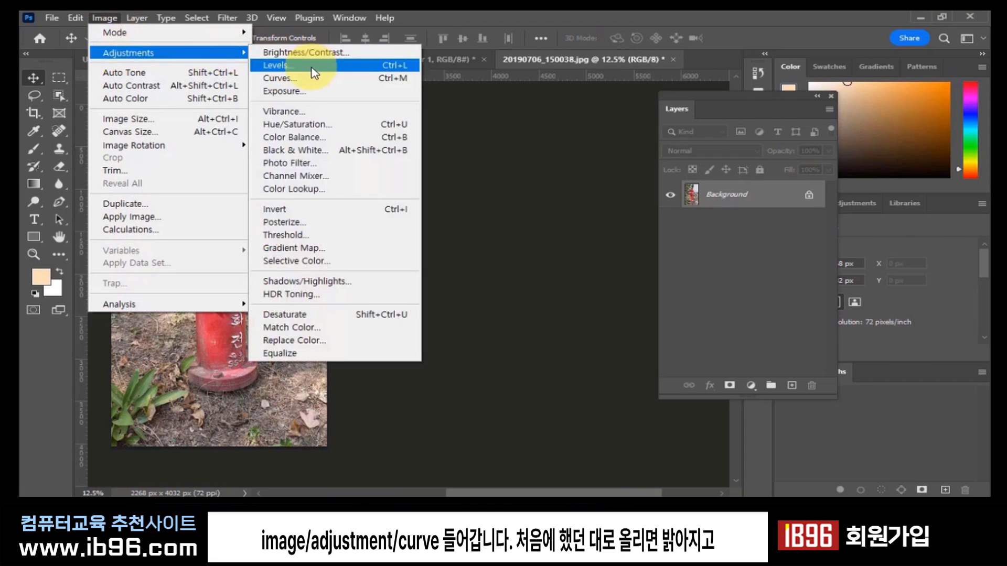
{"action": "left_click", "coordinate": [313, 84]}
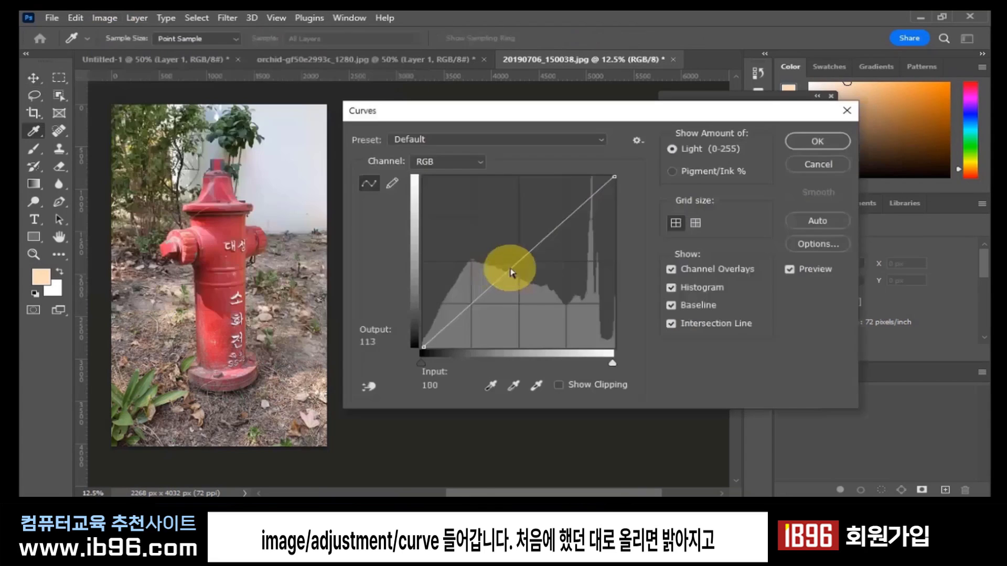
{"action": "left_click_drag", "start_coordinate": [512, 269], "coordinate": [573, 202]}
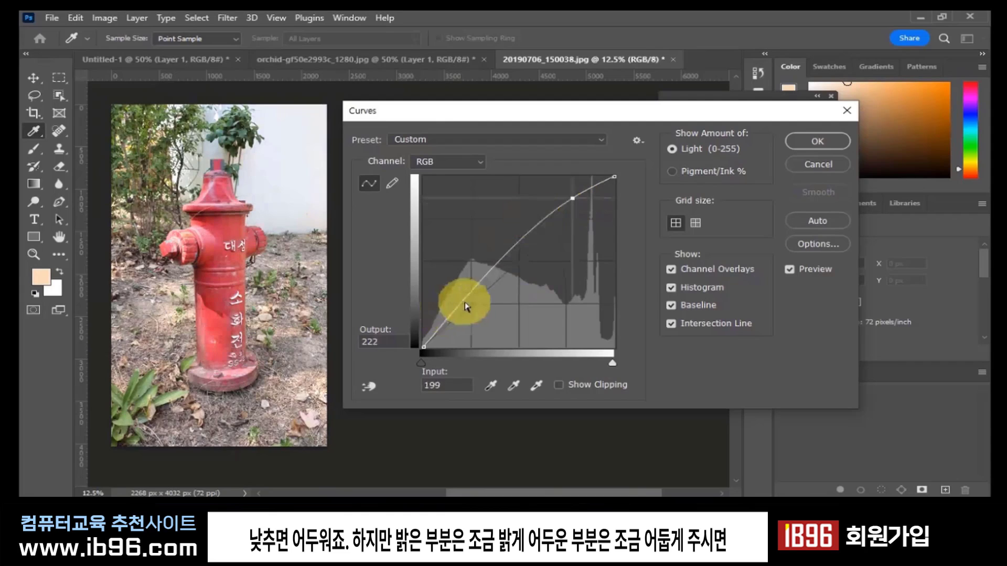
{"action": "left_click_drag", "start_coordinate": [465, 305], "coordinate": [474, 314]}
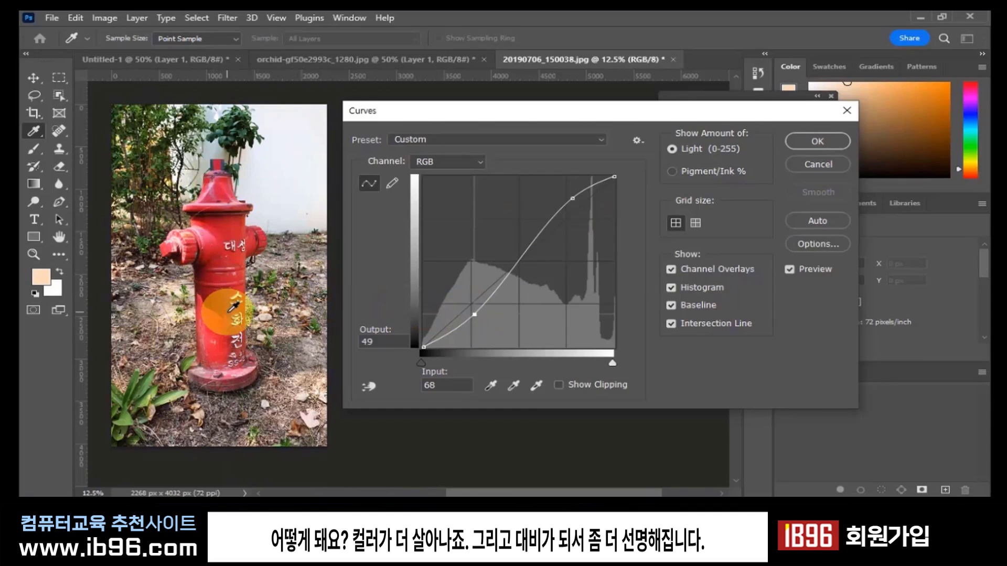
Compare the hydrant photo before and after the curve adjustment by repeatedly switching Preview off and on.
{"action": "left_click", "coordinate": [788, 269]}
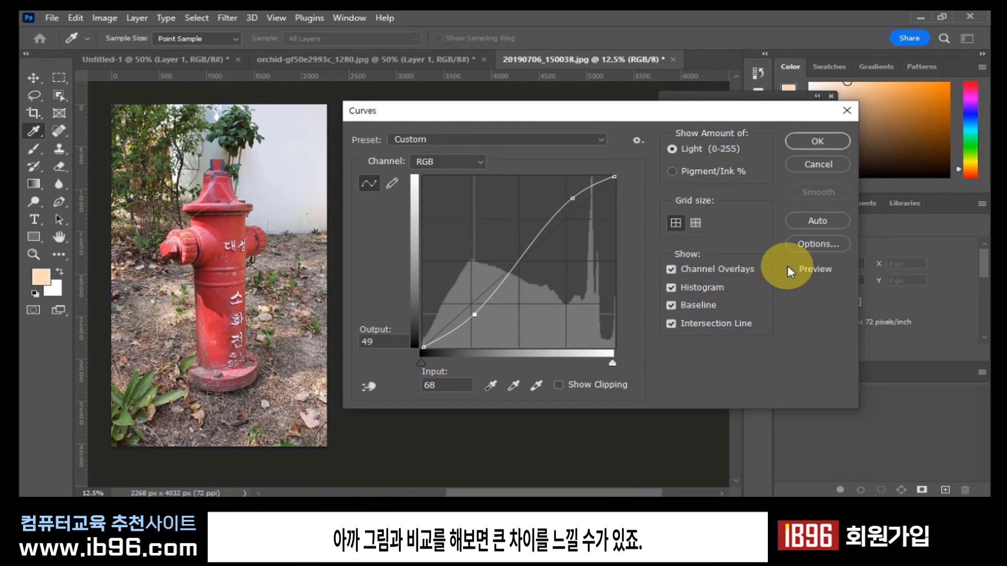
{"action": "left_click", "coordinate": [790, 268]}
{"action": "left_click", "coordinate": [788, 269]}
{"action": "left_click", "coordinate": [788, 269]}
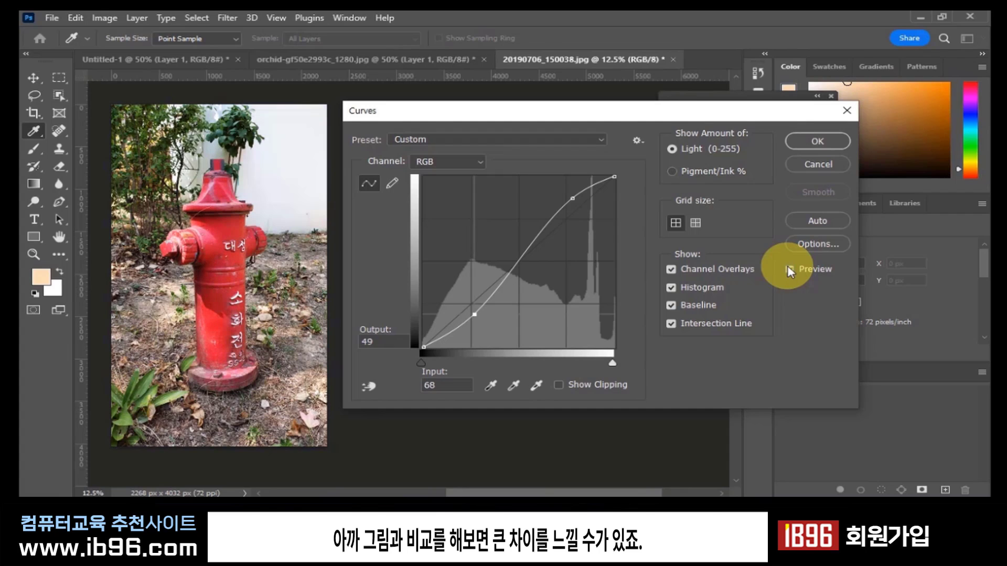
{"action": "left_click", "coordinate": [788, 269]}
{"action": "left_click", "coordinate": [788, 269]}
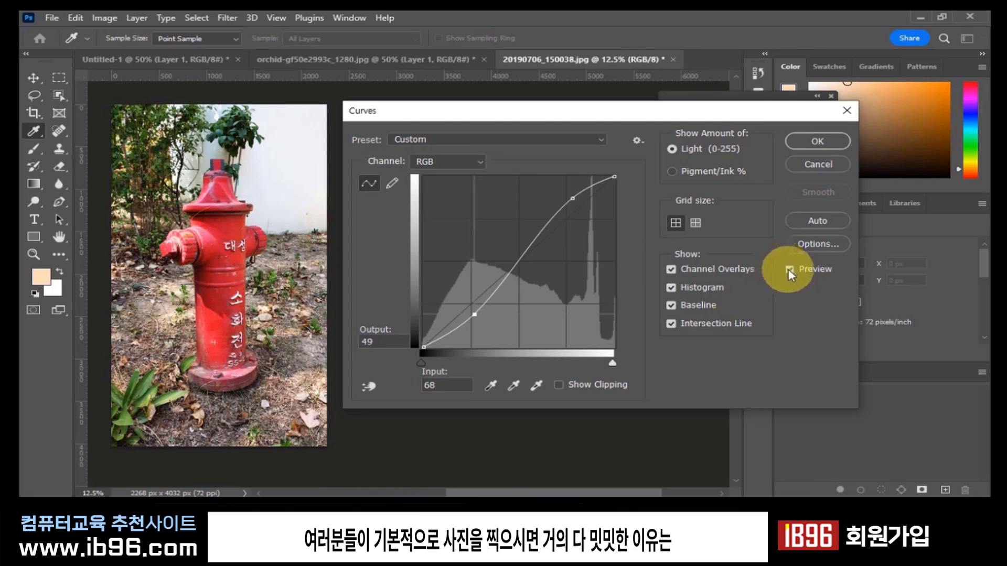
{"action": "left_click", "coordinate": [789, 268]}
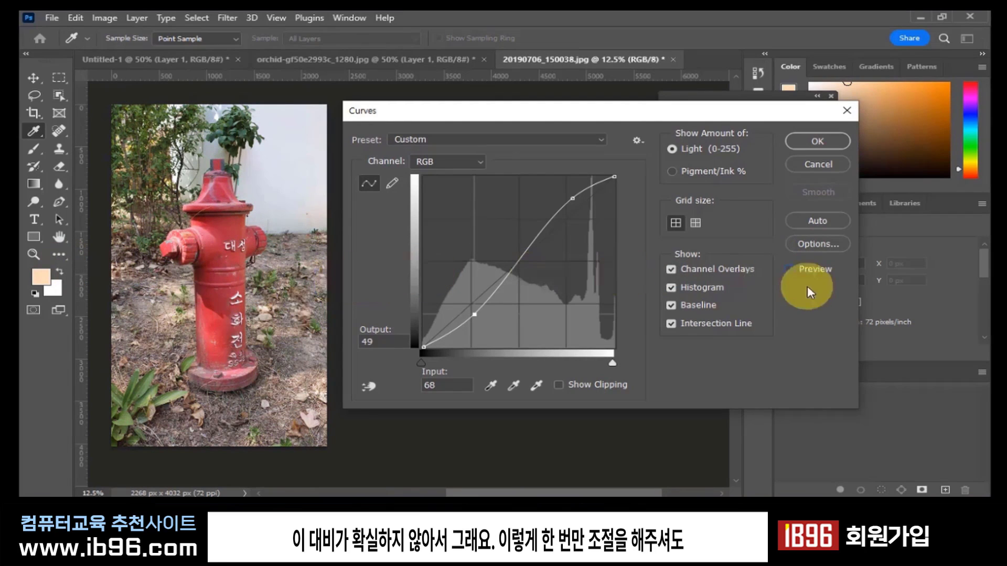
{"action": "left_click", "coordinate": [788, 269]}
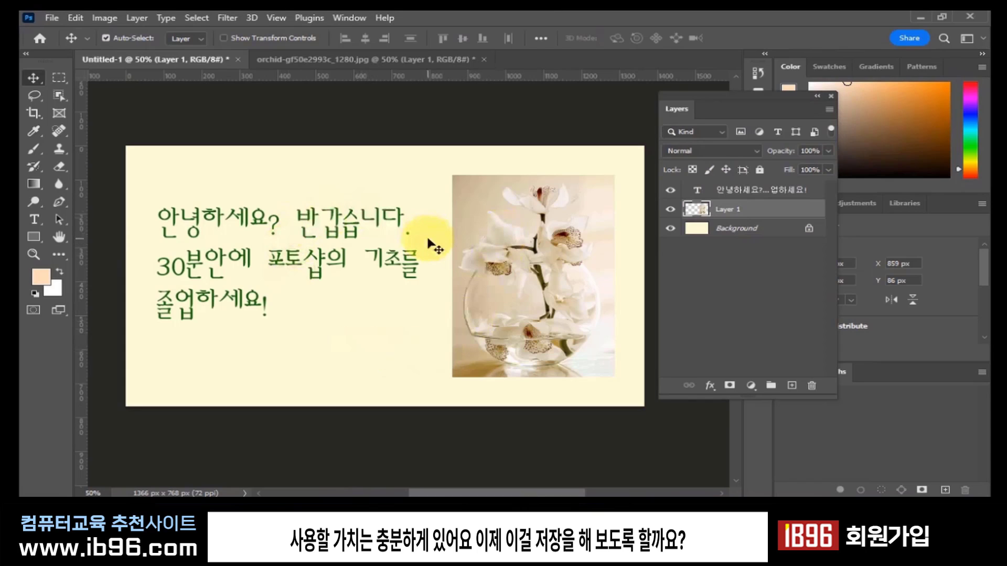
Start a Save As of the text and vase composition, choosing to save on the computer, and bring the whole save dialog into view.
{"action": "left_click", "coordinate": [51, 18]}
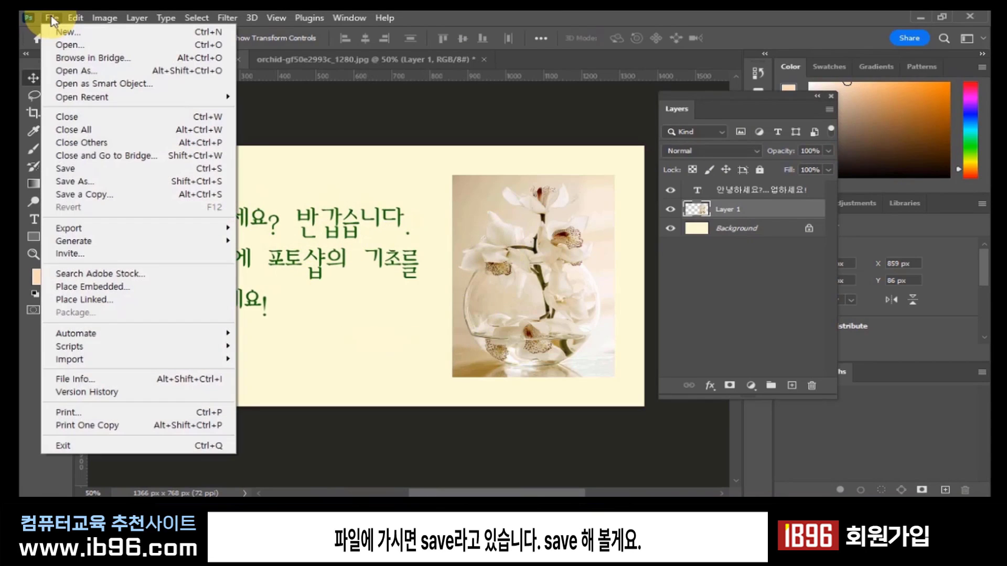
{"action": "left_click", "coordinate": [90, 173]}
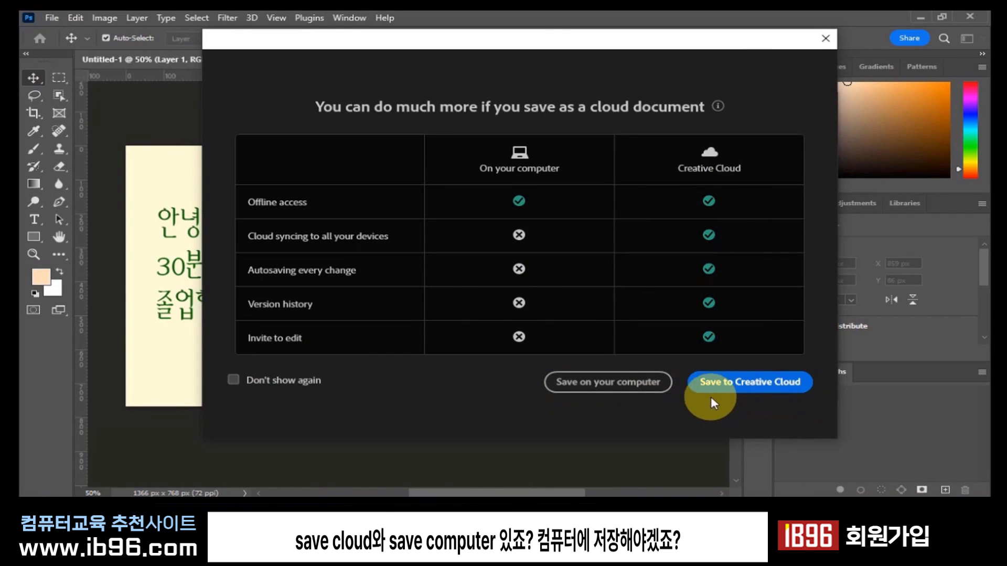
{"action": "left_click", "coordinate": [635, 387]}
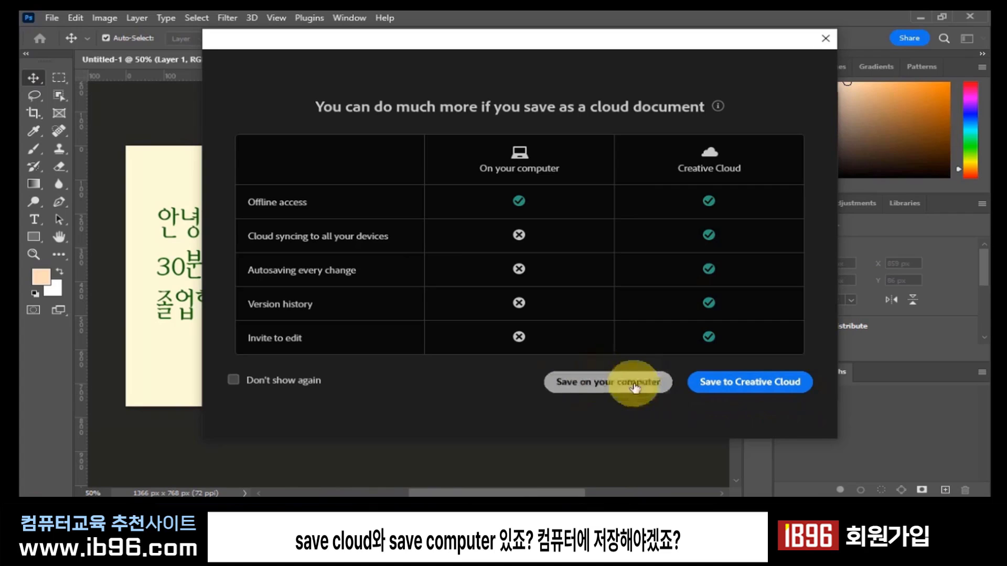
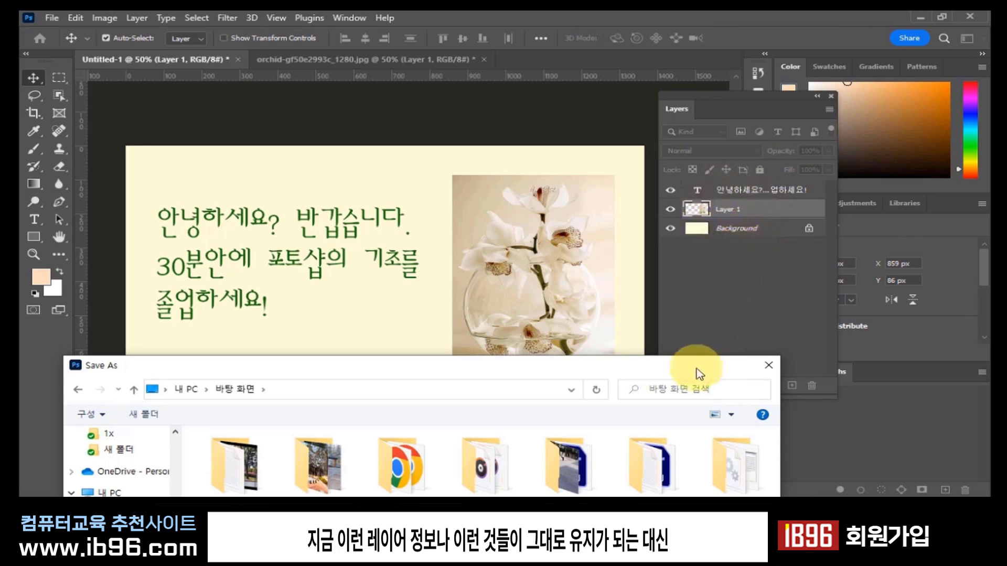
{"action": "left_click_drag", "start_coordinate": [699, 373], "coordinate": [675, 31]}
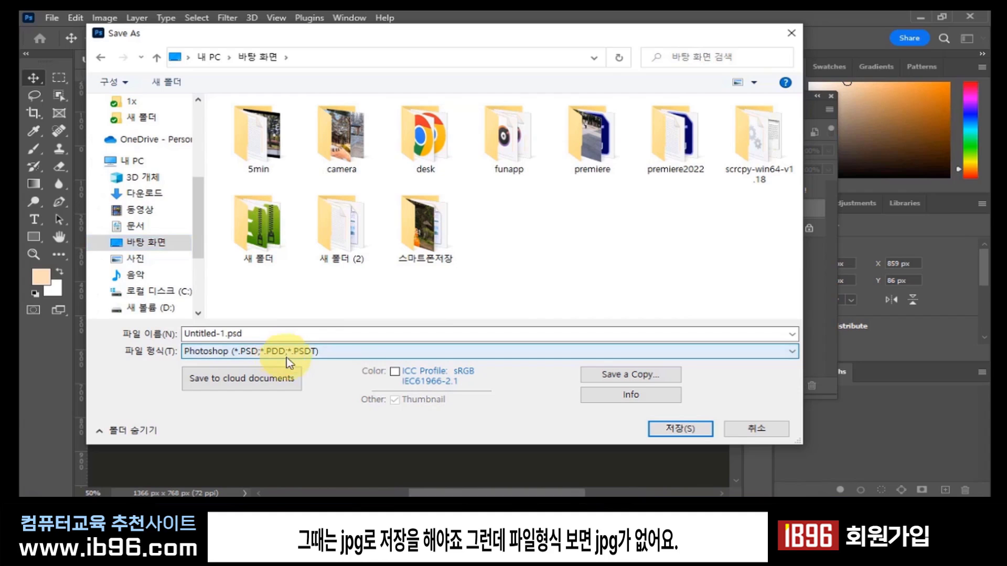
Check the file formats offered for saving, keep the Photoshop format, and uncover the canvas and its layers behind the save dialog.
{"action": "left_click", "coordinate": [301, 352]}
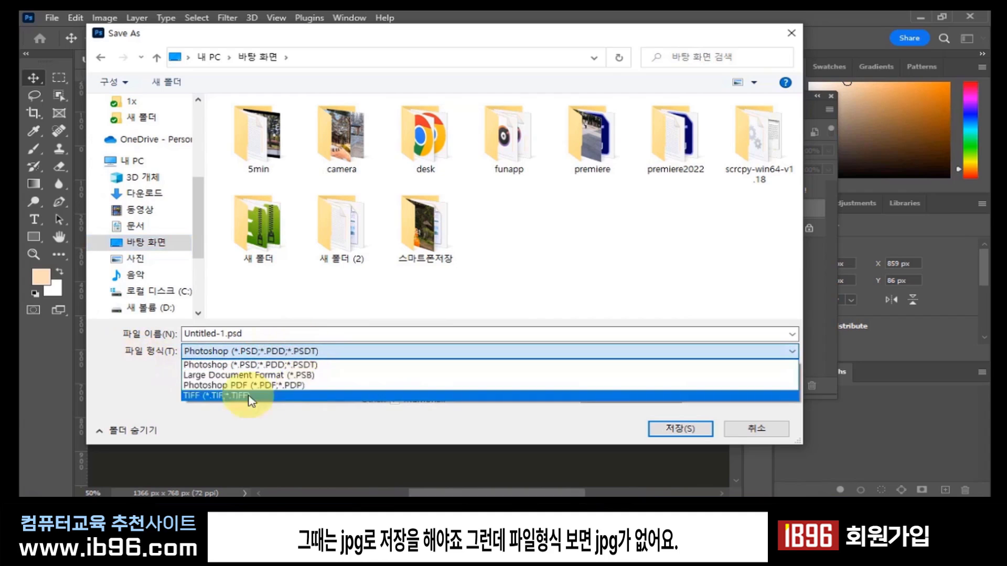
{"action": "left_click", "coordinate": [337, 417]}
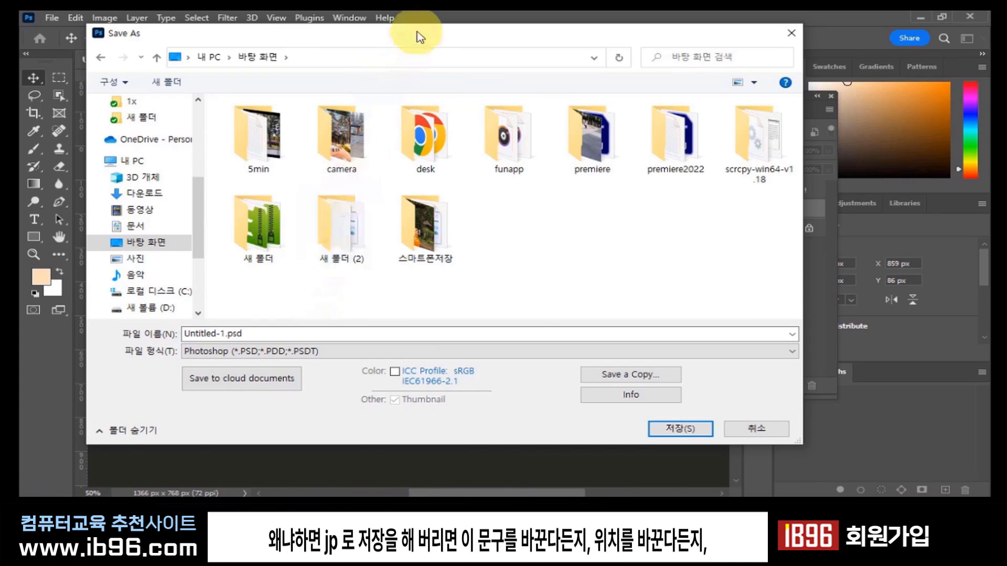
{"action": "left_click_drag", "start_coordinate": [420, 36], "coordinate": [473, 428]}
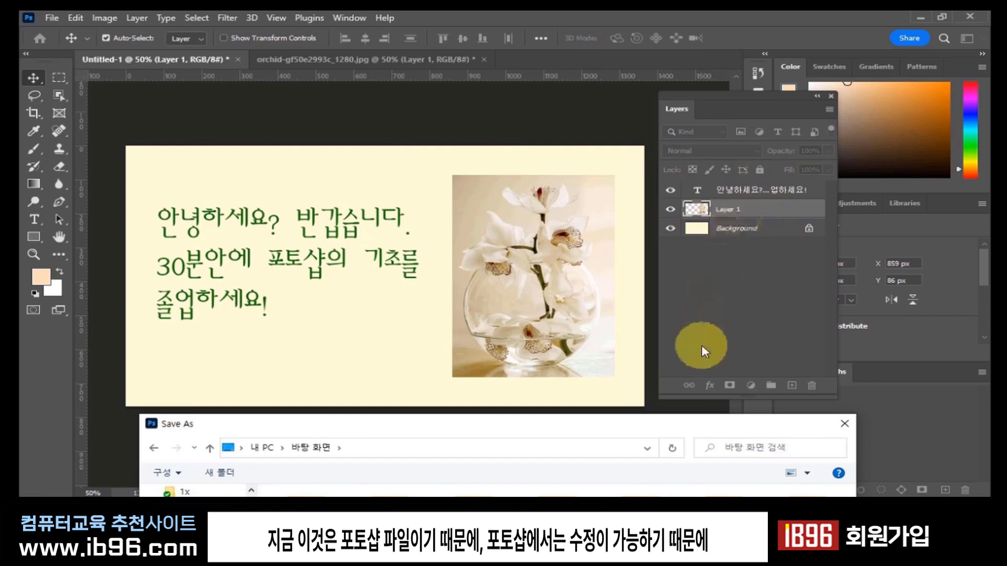
Save the composition to the desktop as test.psd in Photoshop format with Maximize Compatibility enabled.
{"action": "left_click_drag", "start_coordinate": [687, 426], "coordinate": [702, 56]}
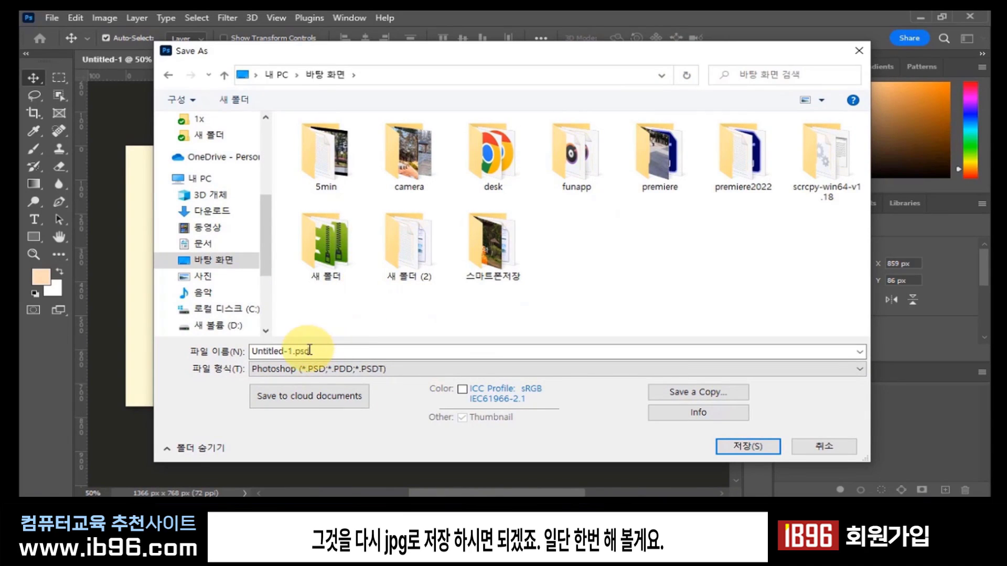
{"action": "double_click", "coordinate": [292, 352]}
{"action": "type", "text": "test.psd"}
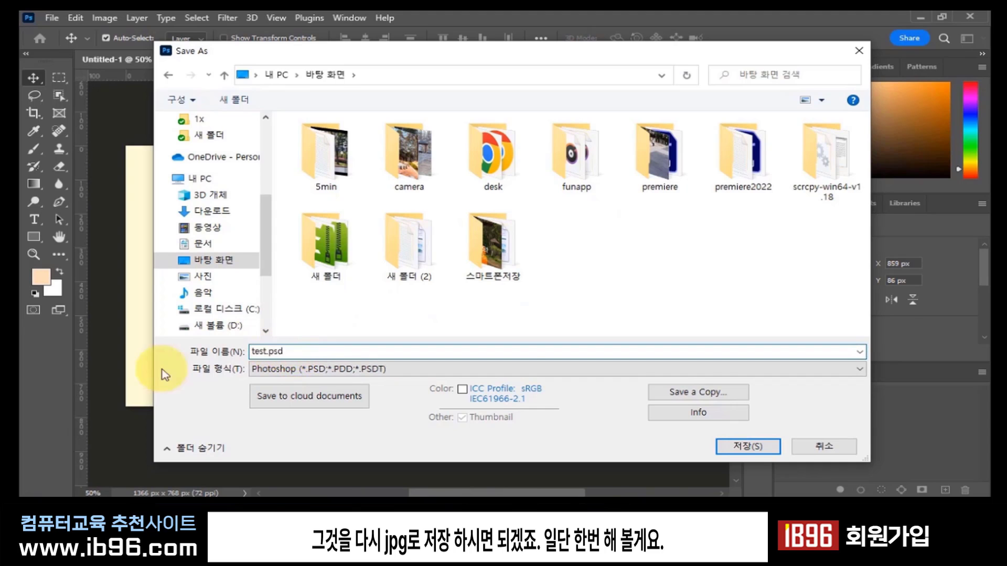
{"action": "left_click", "coordinate": [269, 353]}
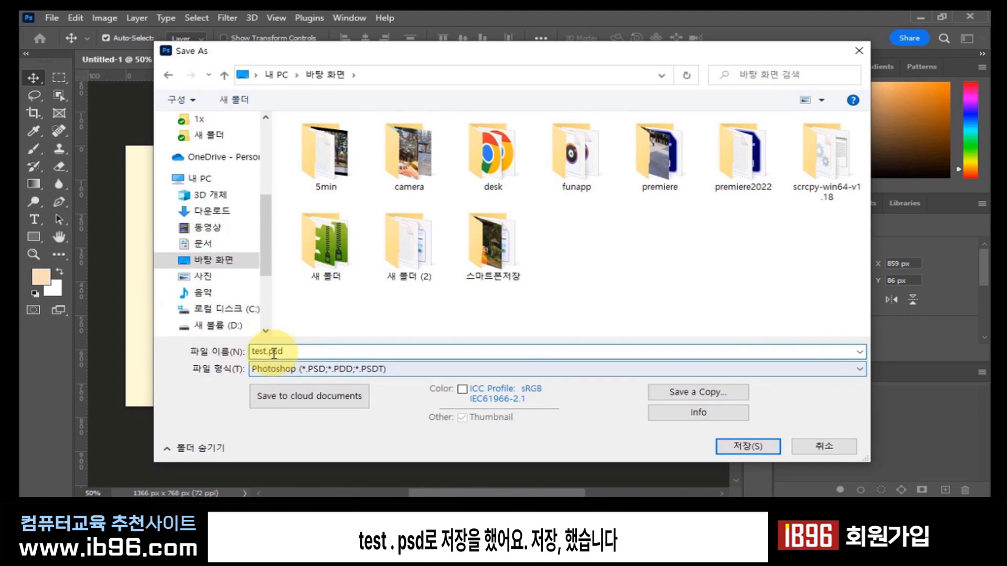
{"action": "left_click", "coordinate": [761, 448]}
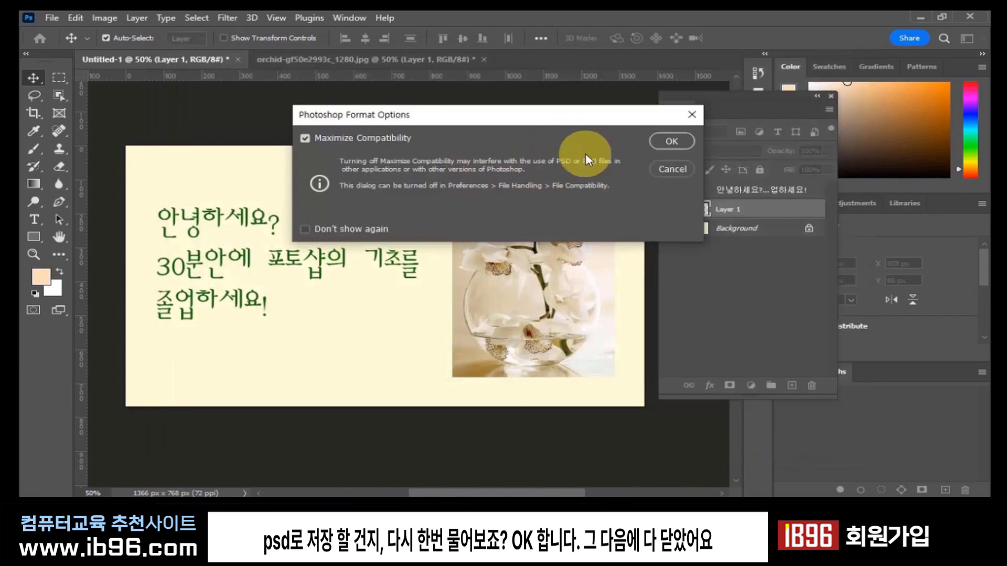
{"action": "left_click", "coordinate": [667, 141]}
Close the open documents without saving the orchid photo's changes, and open test.psd from the desktop.
{"action": "left_click", "coordinate": [467, 60]}
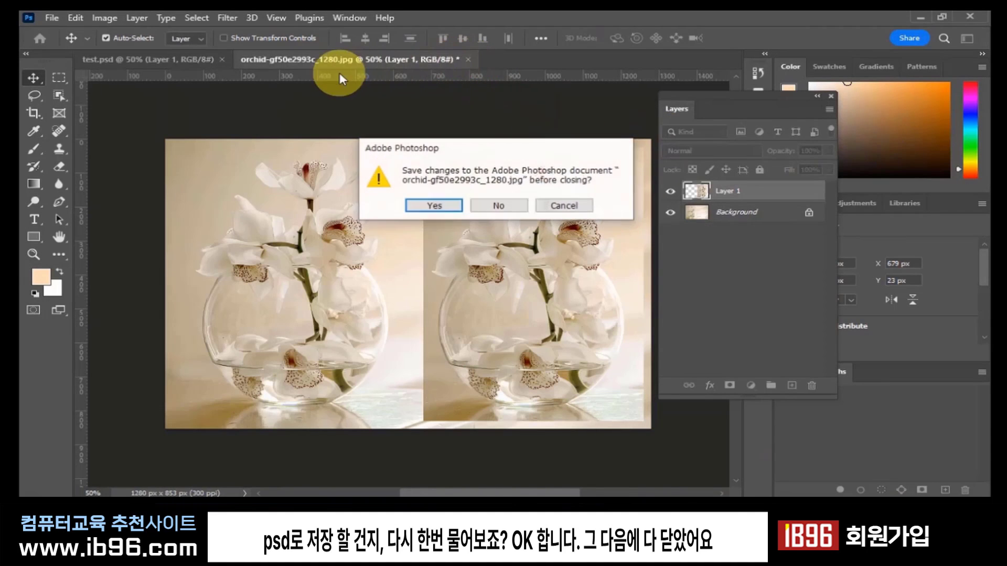
{"action": "left_click", "coordinate": [499, 206]}
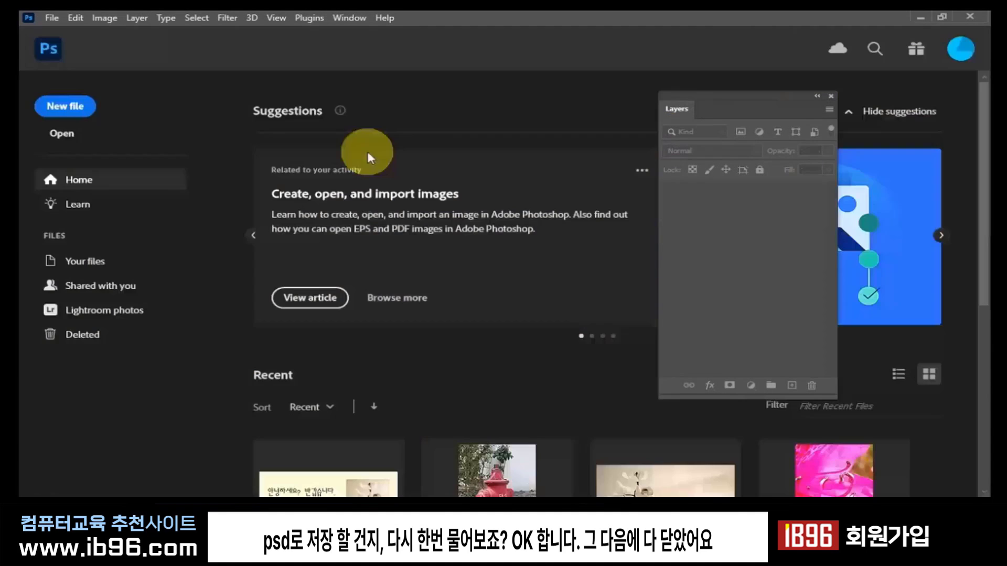
{"action": "left_click", "coordinate": [61, 135]}
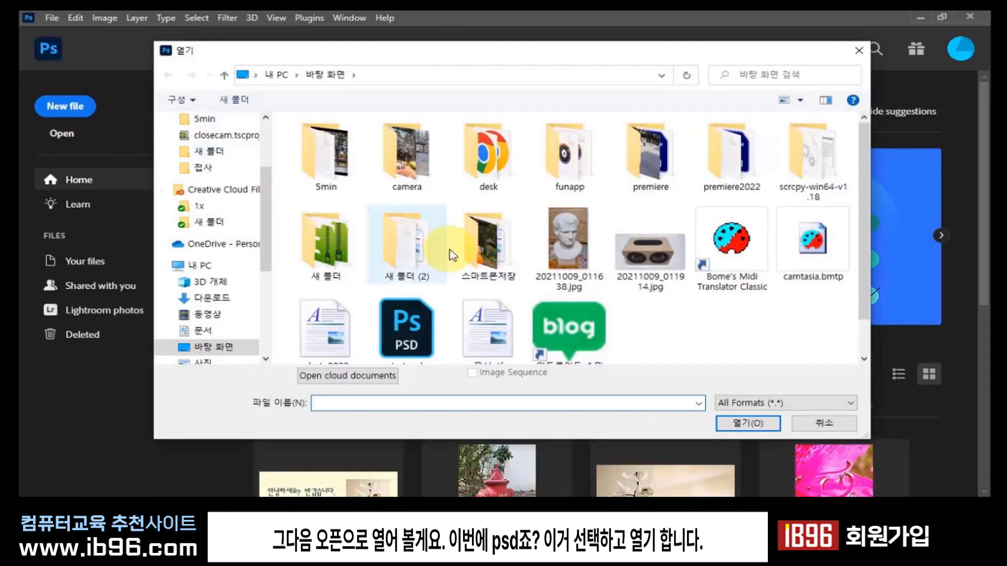
{"action": "scroll", "coordinate": [493, 283], "scroll_direction": "down", "scroll_amount": 1}
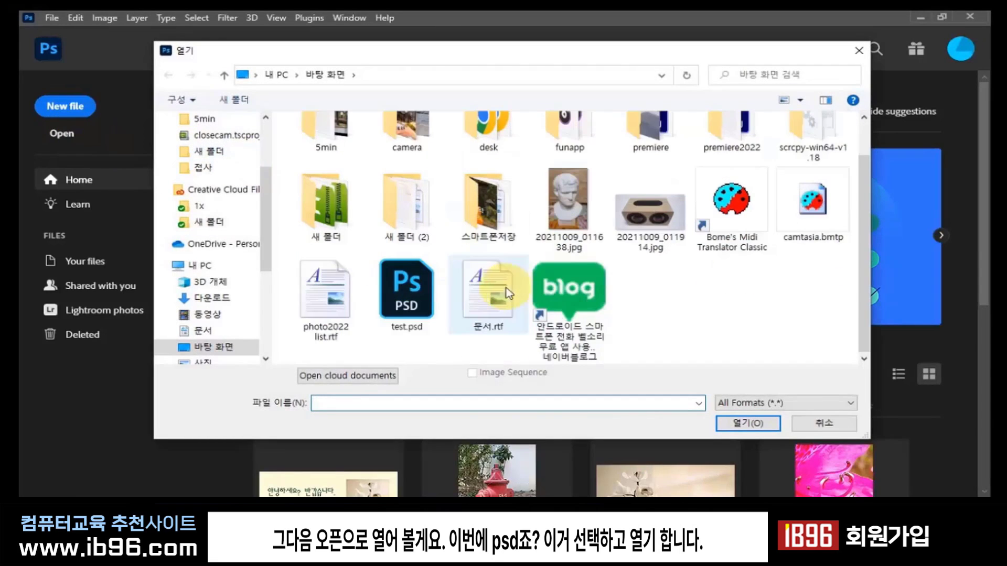
{"action": "left_click", "coordinate": [407, 293]}
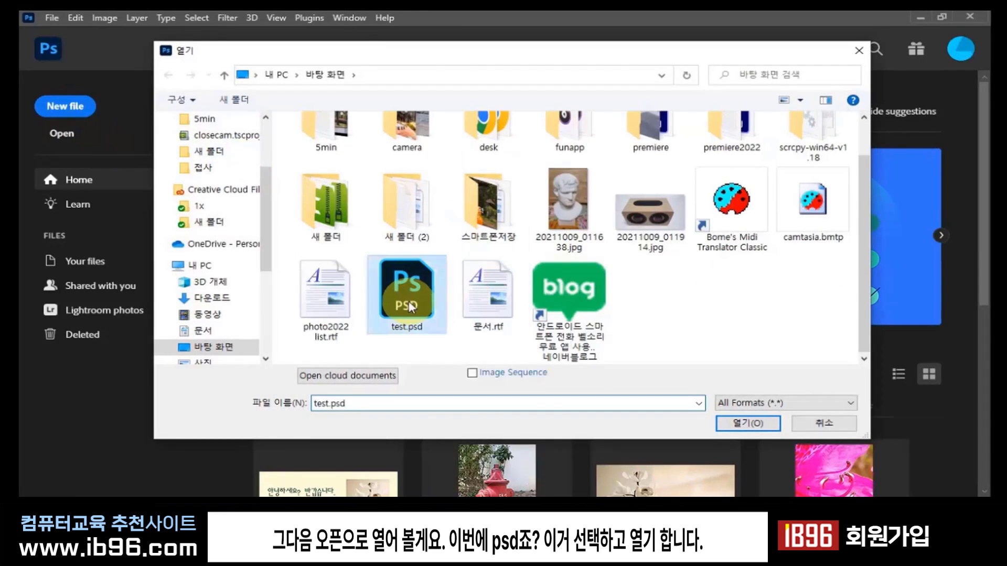
{"action": "left_click", "coordinate": [752, 424]}
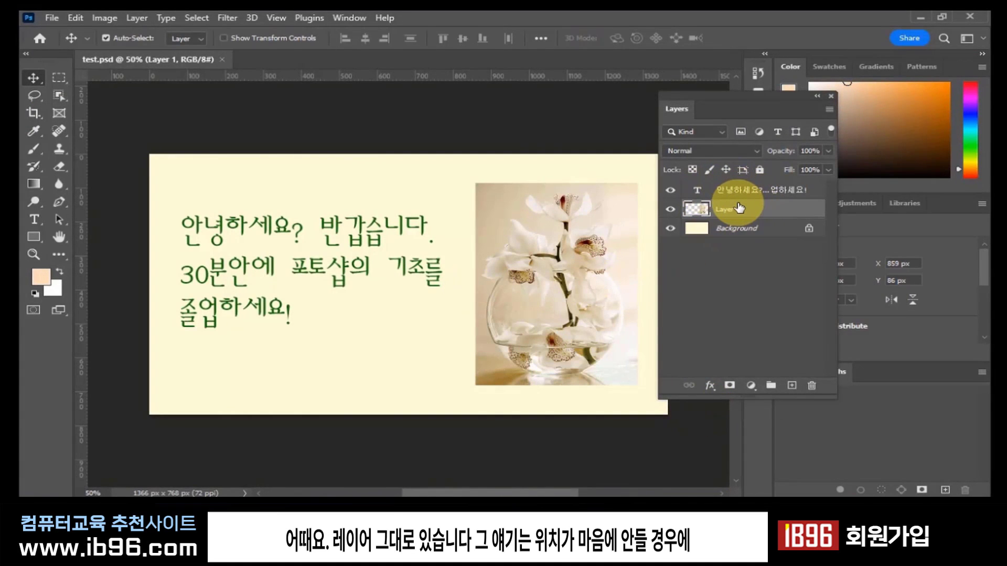
Move the green greeting text slightly lower on the canvas, and select the vase image layer.
{"action": "left_click", "coordinate": [305, 265]}
{"action": "left_click_drag", "start_coordinate": [305, 265], "coordinate": [309, 295]}
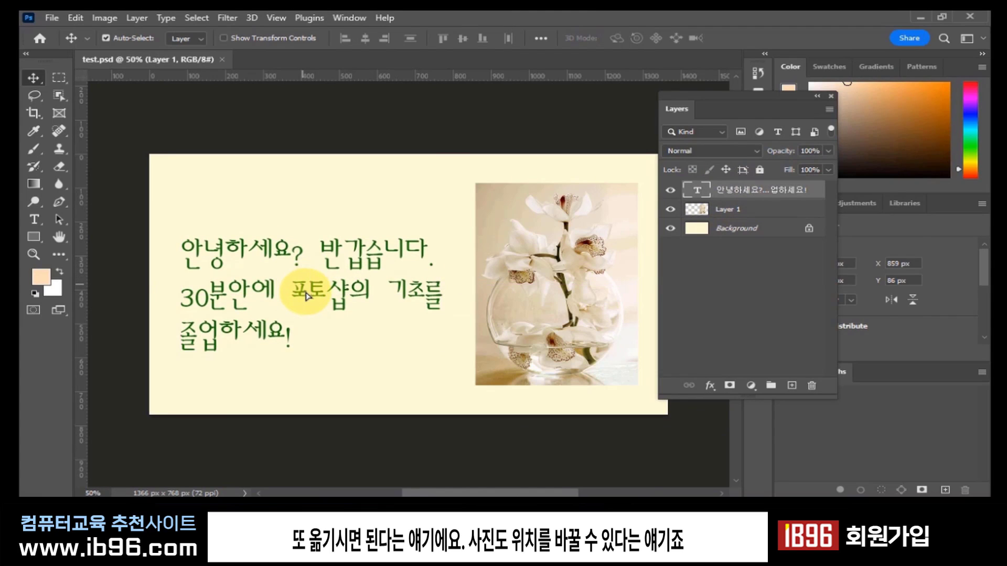
{"action": "mouse_move", "coordinate": [557, 268]}
{"action": "left_mouse_down"}
{"action": "mouse_move", "coordinate": [544, 268]}
{"action": "mouse_move", "coordinate": [557, 268]}
{"action": "left_mouse_up"}
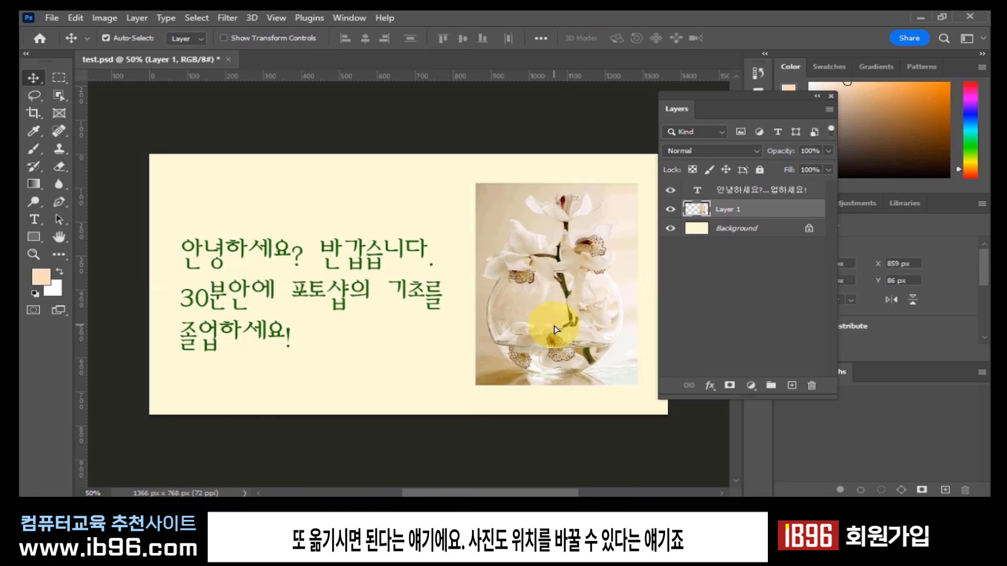
Save a copy of the composition to the desktop on this computer as test copy.jpg in JPEG format.
{"action": "left_click", "coordinate": [52, 17]}
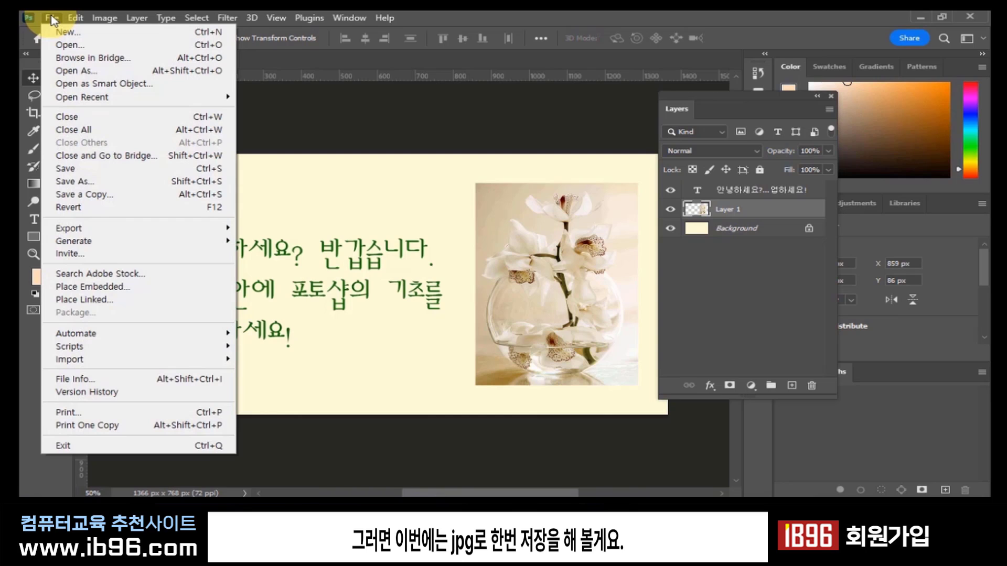
{"action": "left_click", "coordinate": [108, 194]}
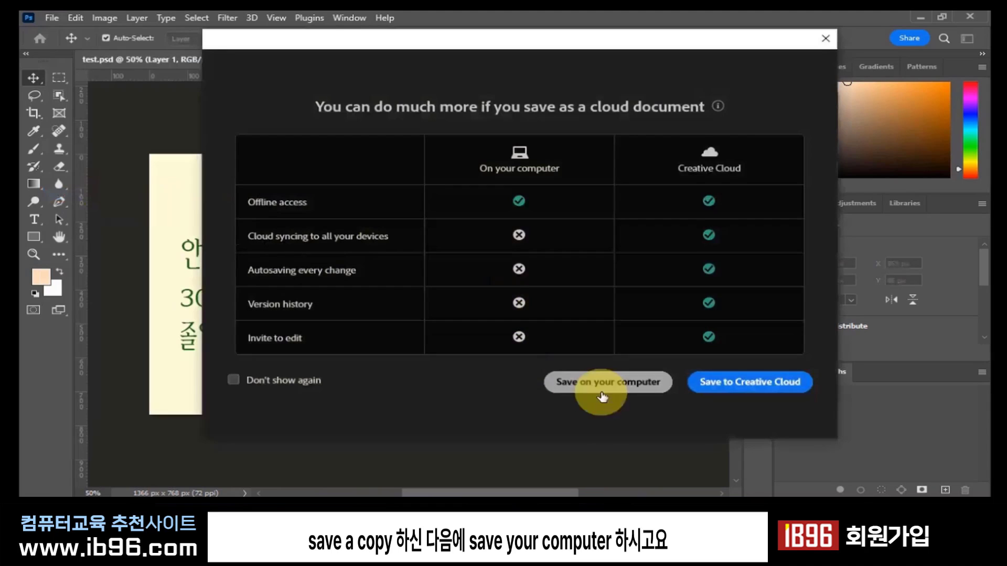
{"action": "left_click", "coordinate": [605, 395]}
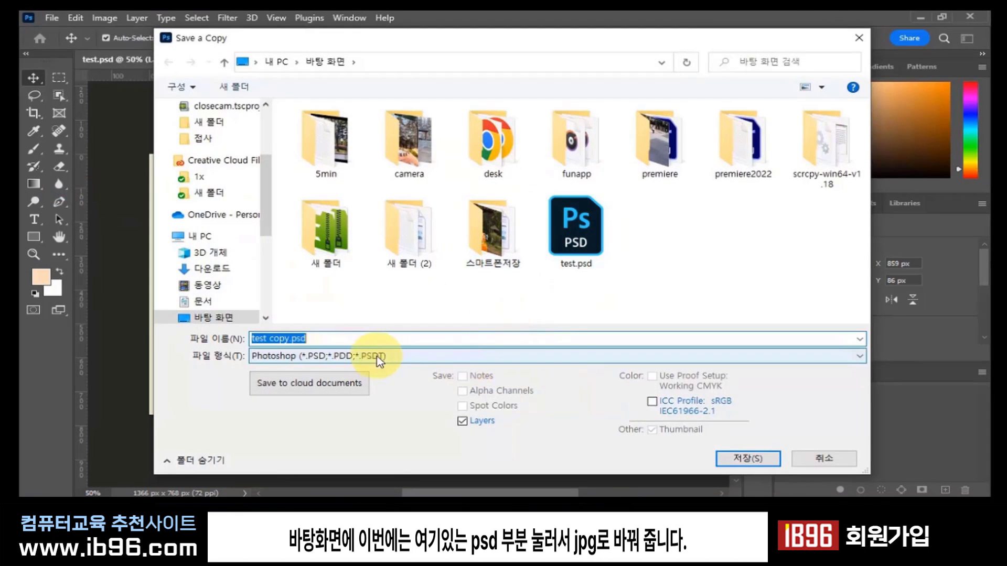
{"action": "left_click", "coordinate": [391, 357]}
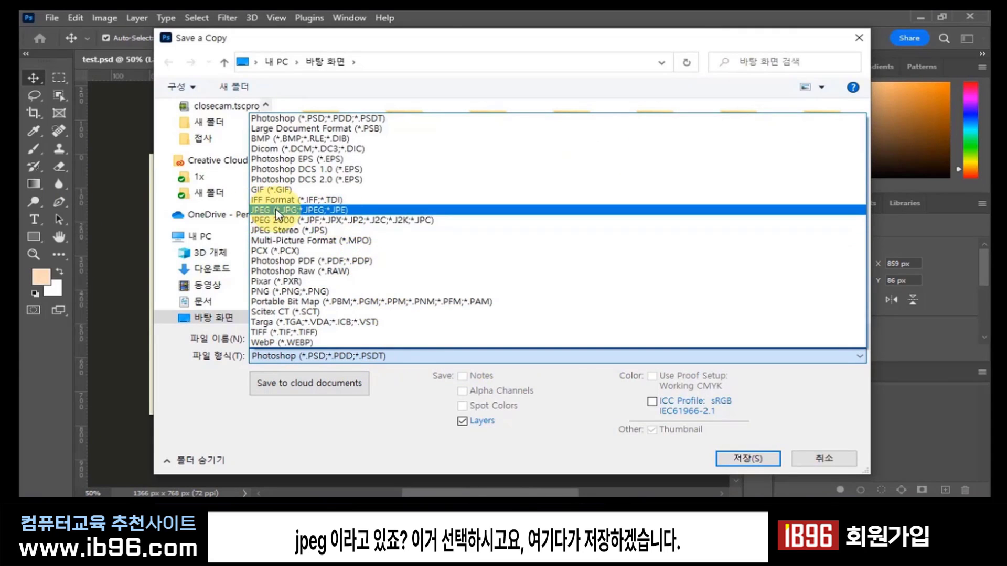
{"action": "left_click", "coordinate": [316, 211]}
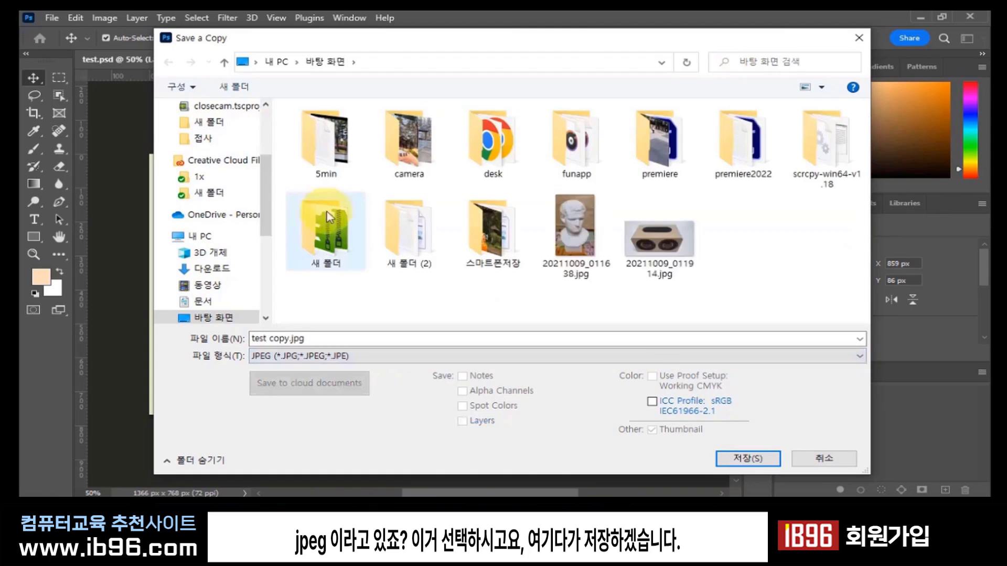
{"action": "left_click", "coordinate": [739, 460]}
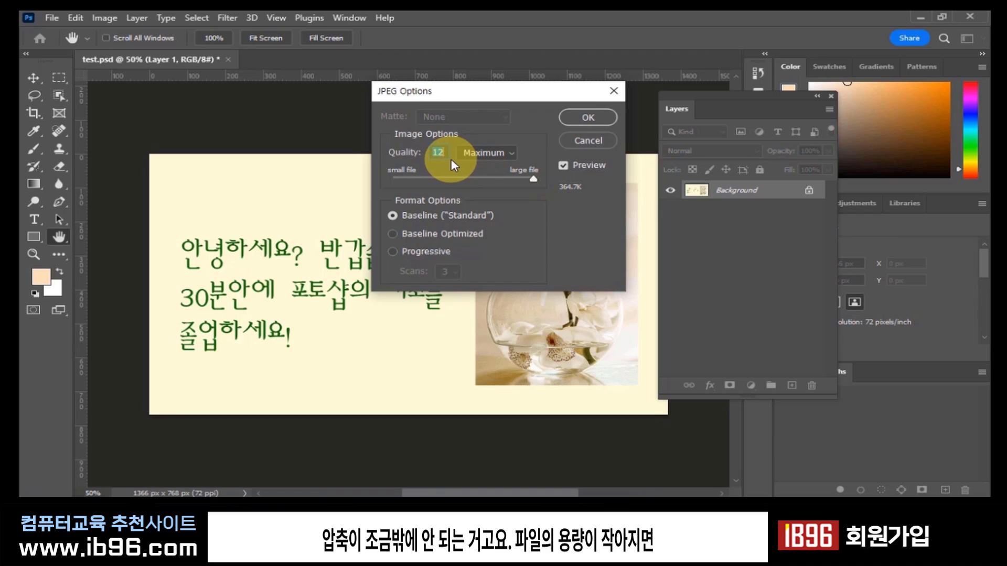
Try JPEG quality 0, return the quality to 12 (Maximum), and finish saving the JPEG copy.
{"action": "left_click_drag", "start_coordinate": [532, 178], "coordinate": [528, 178]}
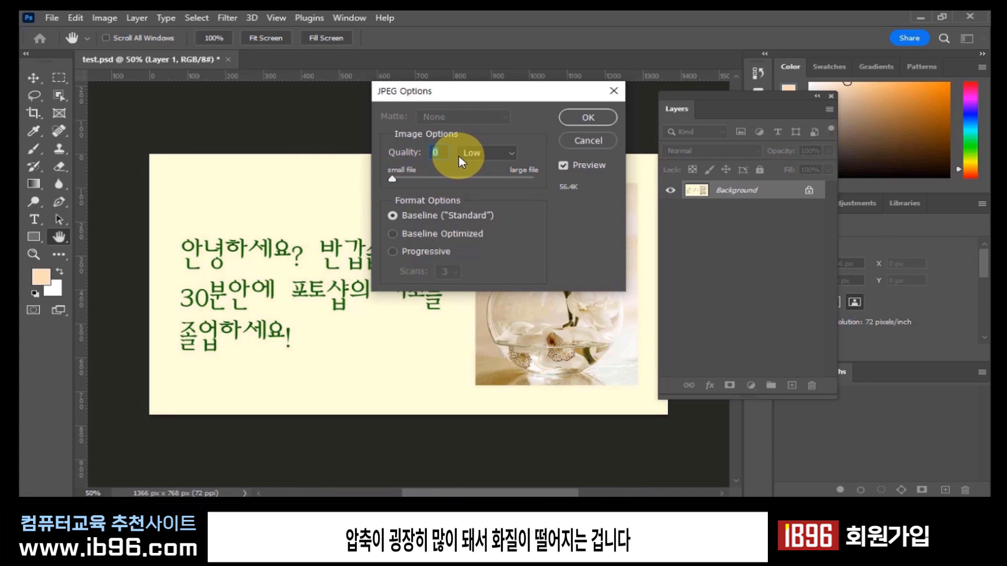
{"action": "left_click", "coordinate": [445, 146]}
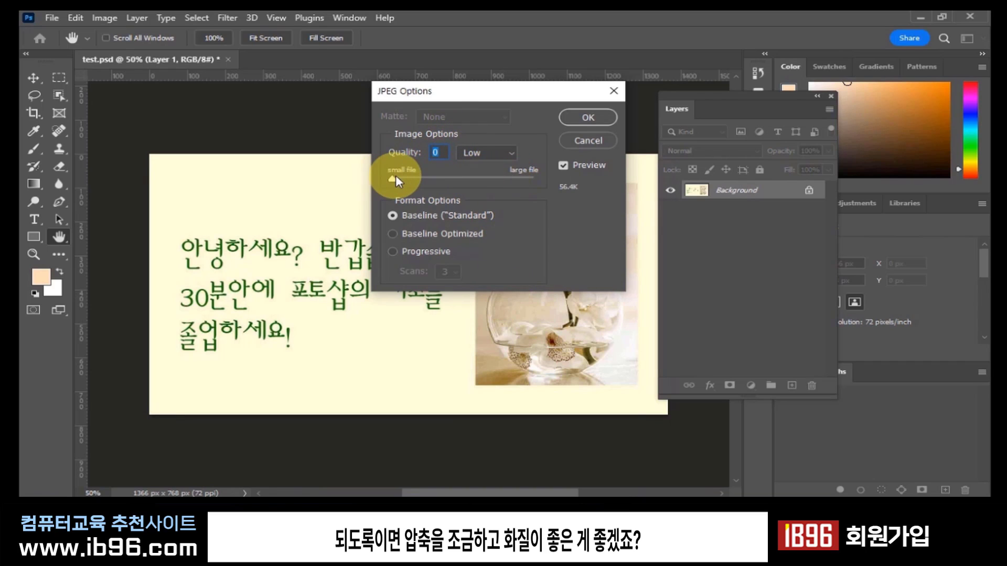
{"action": "left_click_drag", "start_coordinate": [392, 179], "coordinate": [538, 176]}
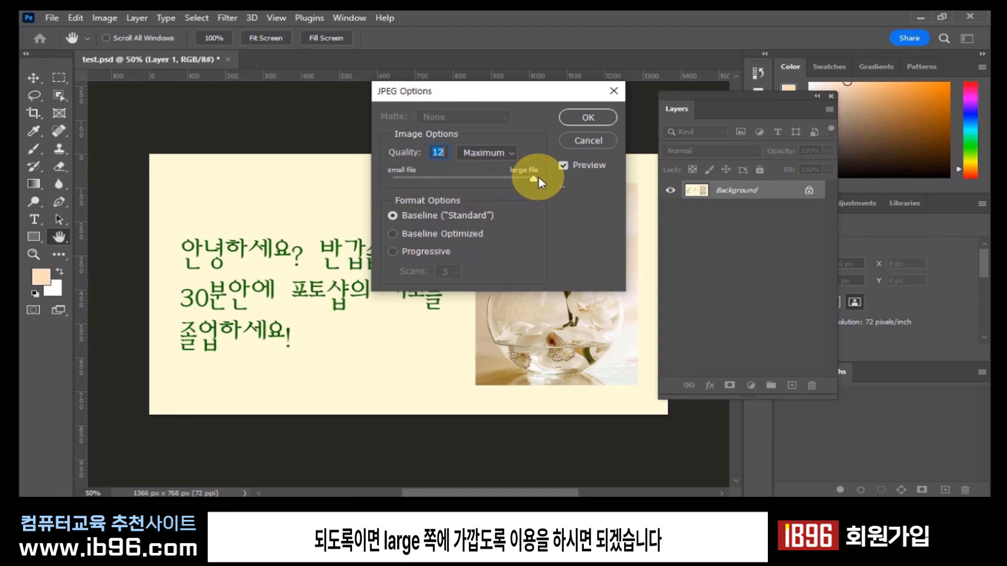
{"action": "left_click", "coordinate": [581, 117]}
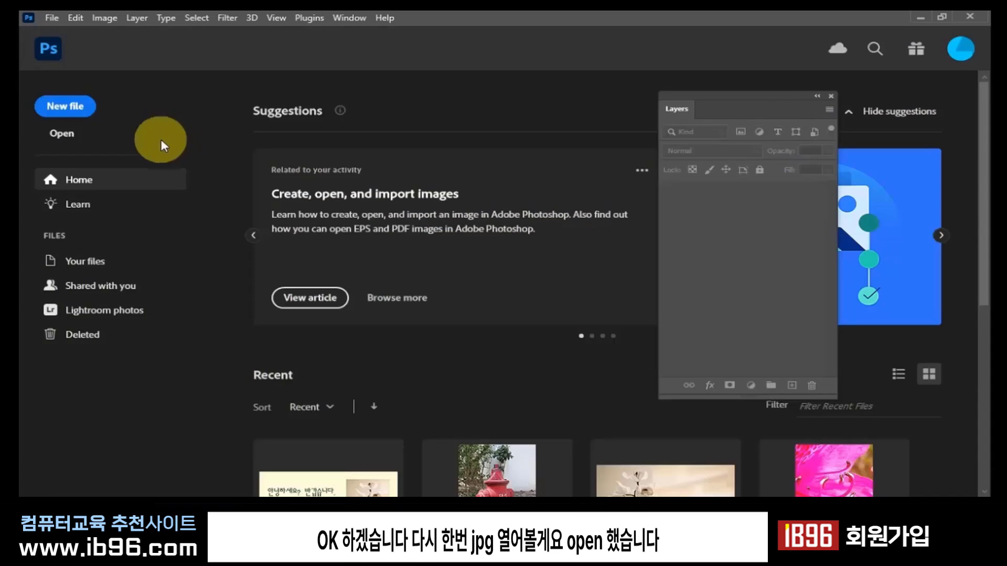
Open test copy.jpg from the desktop, and move the Layers panel clear of the image.
{"action": "left_click", "coordinate": [61, 135]}
{"action": "scroll", "coordinate": [293, 220], "scroll_direction": "down", "scroll_amount": 1}
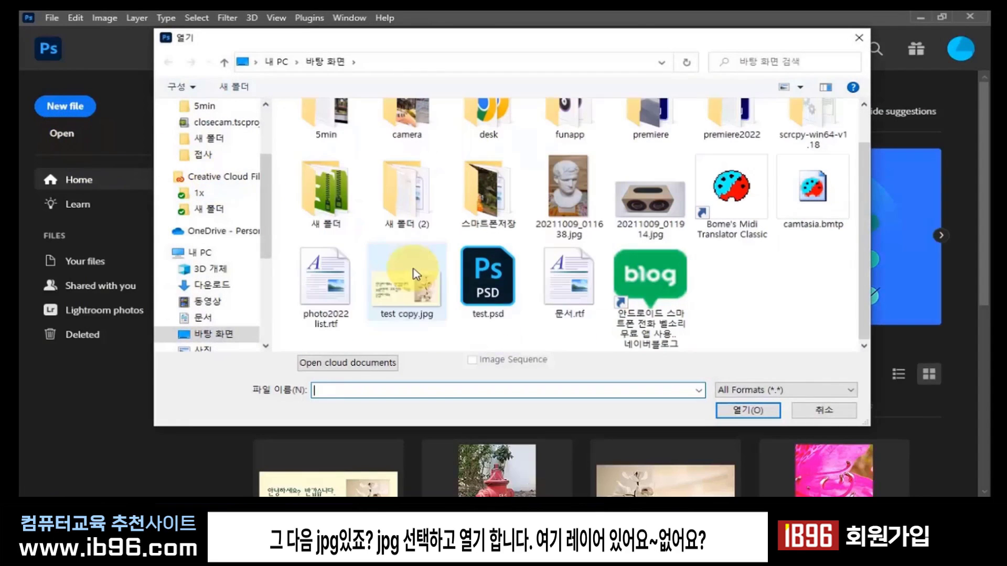
{"action": "left_click", "coordinate": [428, 304]}
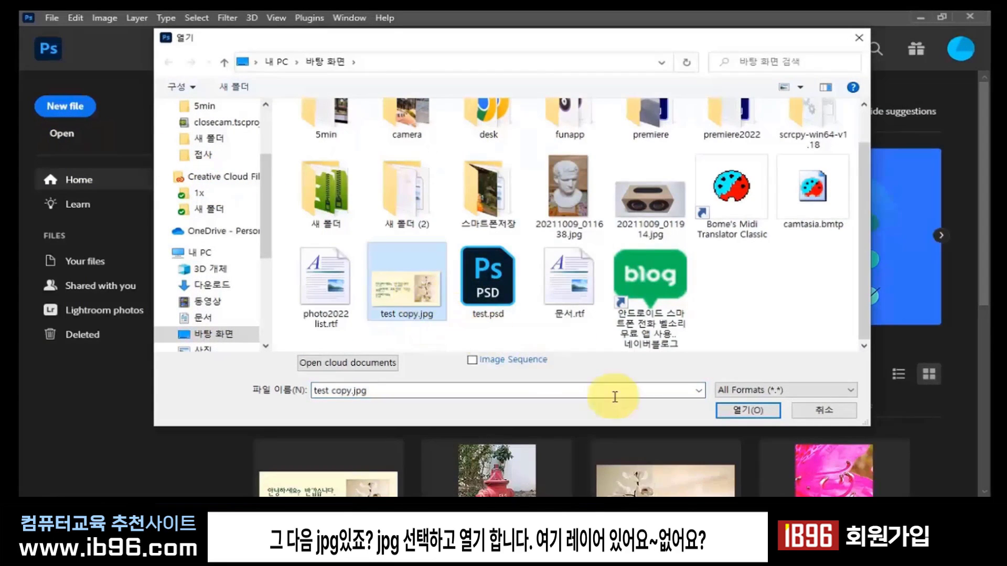
{"action": "left_click", "coordinate": [752, 410]}
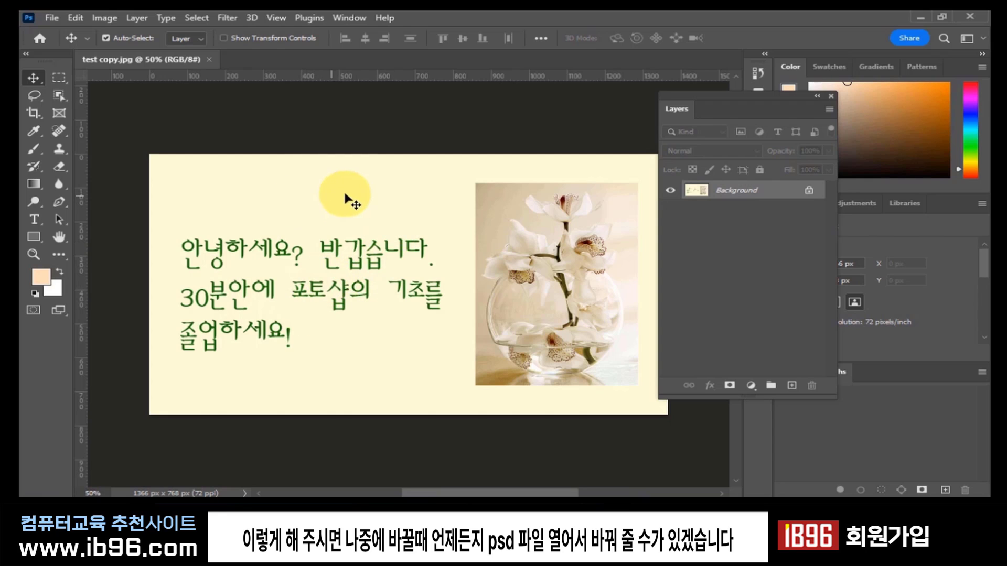
{"action": "left_click_drag", "start_coordinate": [735, 97], "coordinate": [779, 88]}
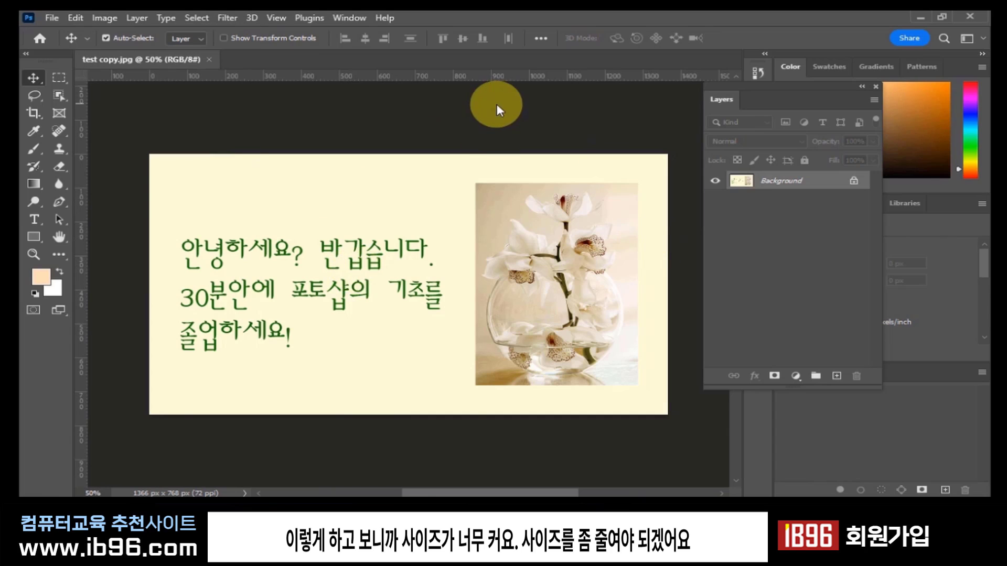
Try resizing the image to 800 pixels wide with width and height unlinked, and undo the resize.
{"action": "left_click", "coordinate": [105, 19]}
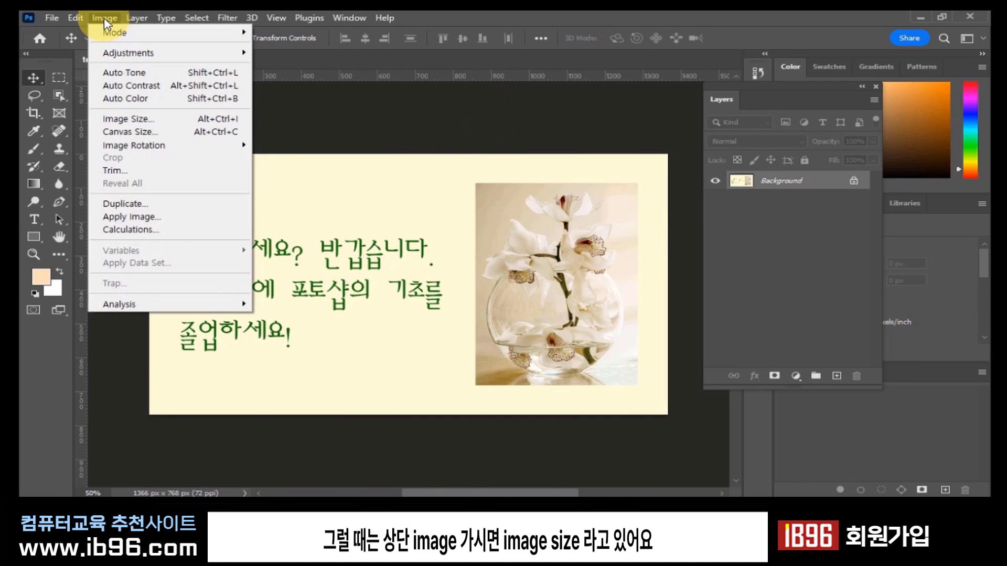
{"action": "left_click", "coordinate": [132, 122]}
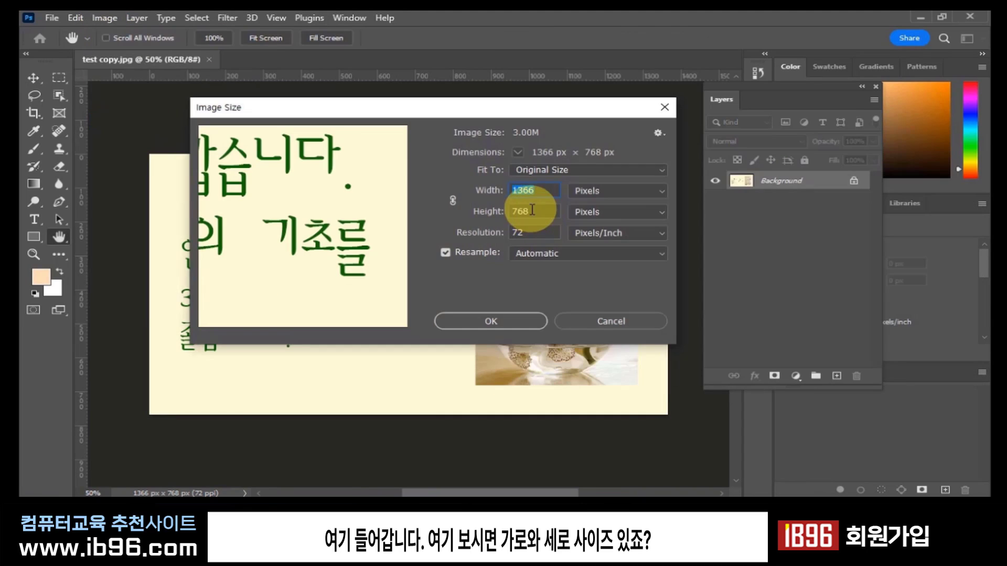
{"action": "double_click", "coordinate": [527, 191]}
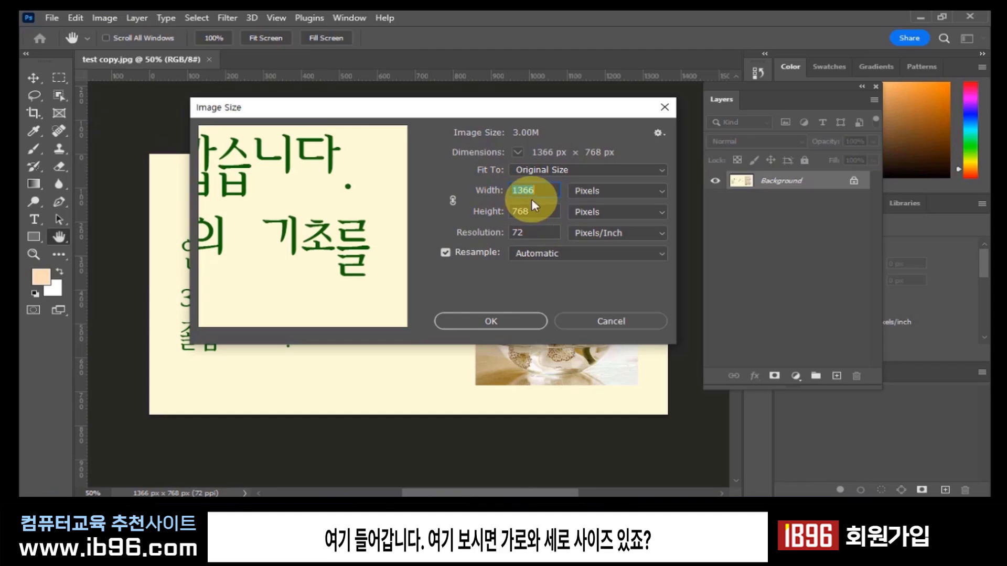
{"action": "left_click", "coordinate": [516, 210]}
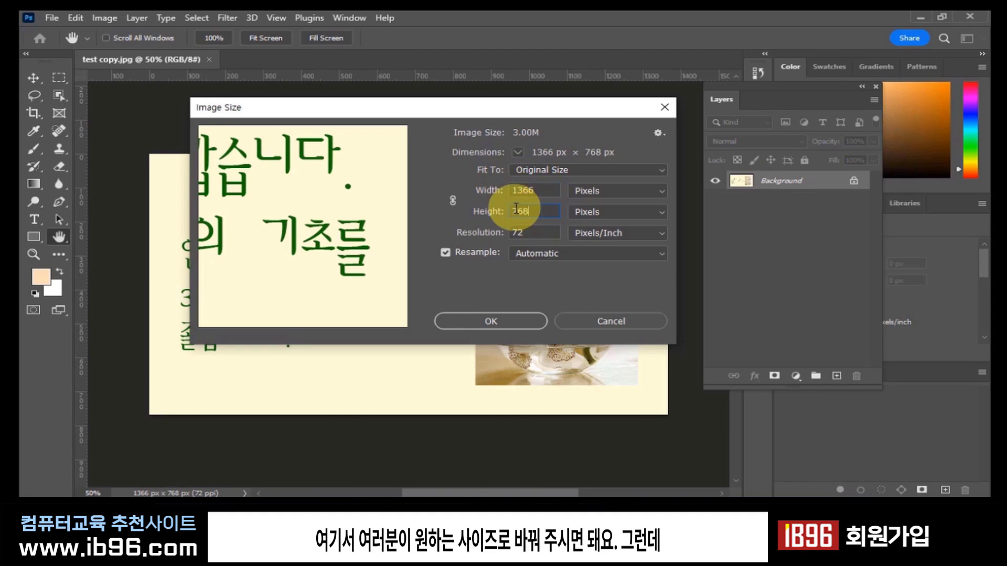
{"action": "double_click", "coordinate": [517, 210]}
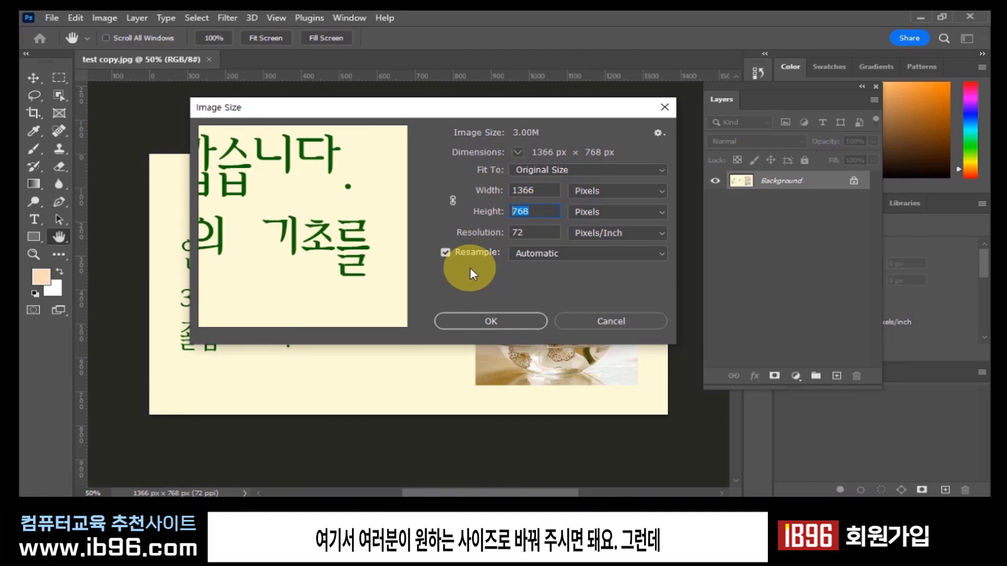
{"action": "left_click", "coordinate": [531, 189]}
{"action": "left_click_drag", "start_coordinate": [532, 188], "coordinate": [508, 189]}
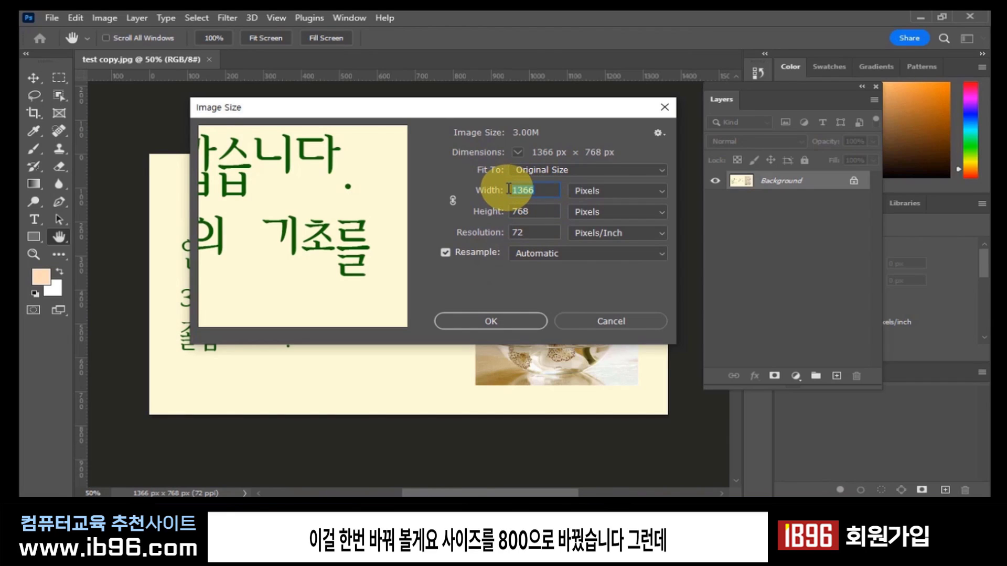
{"action": "type", "text": "800"}
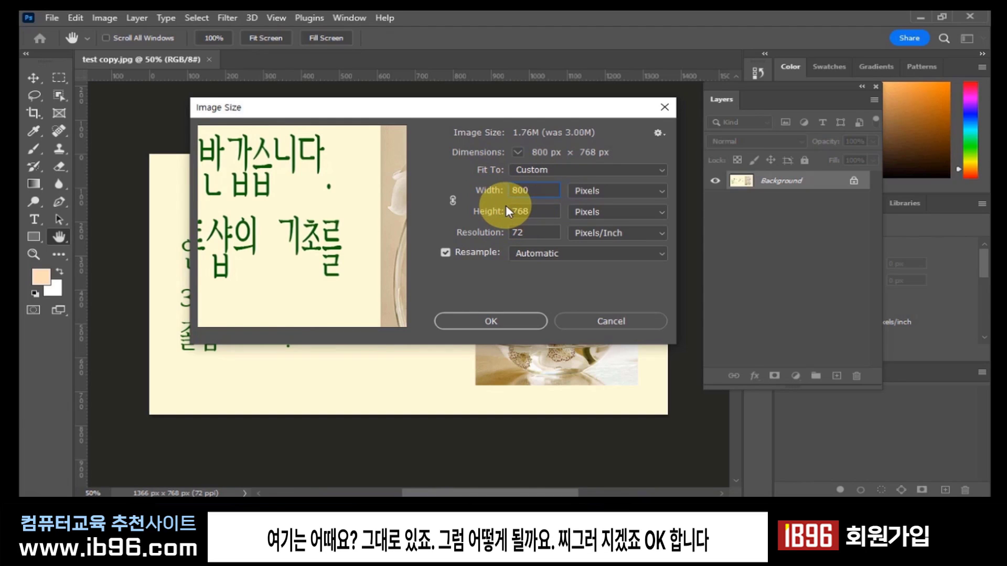
{"action": "left_click", "coordinate": [497, 320]}
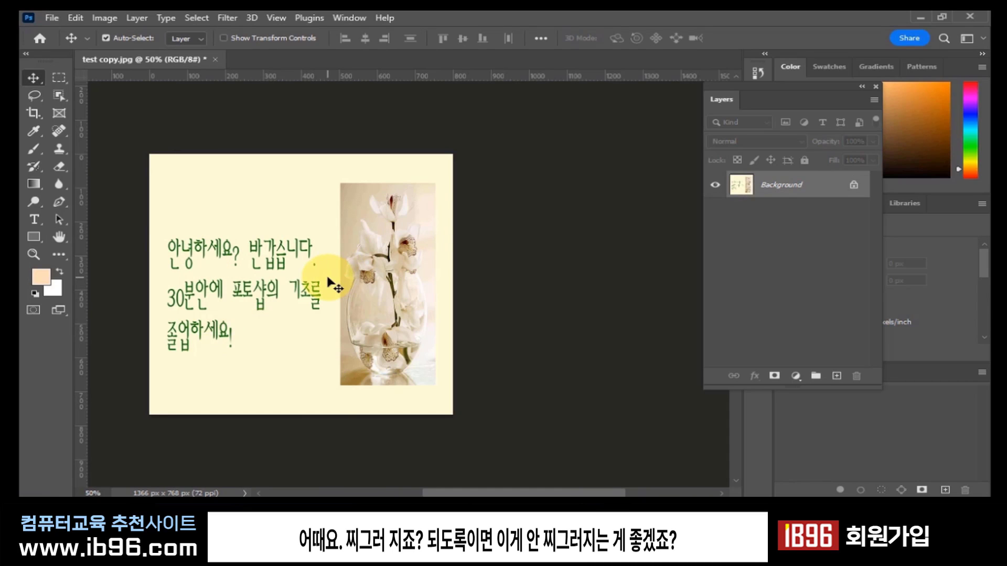
{"action": "key", "text": "ctrl+z"}
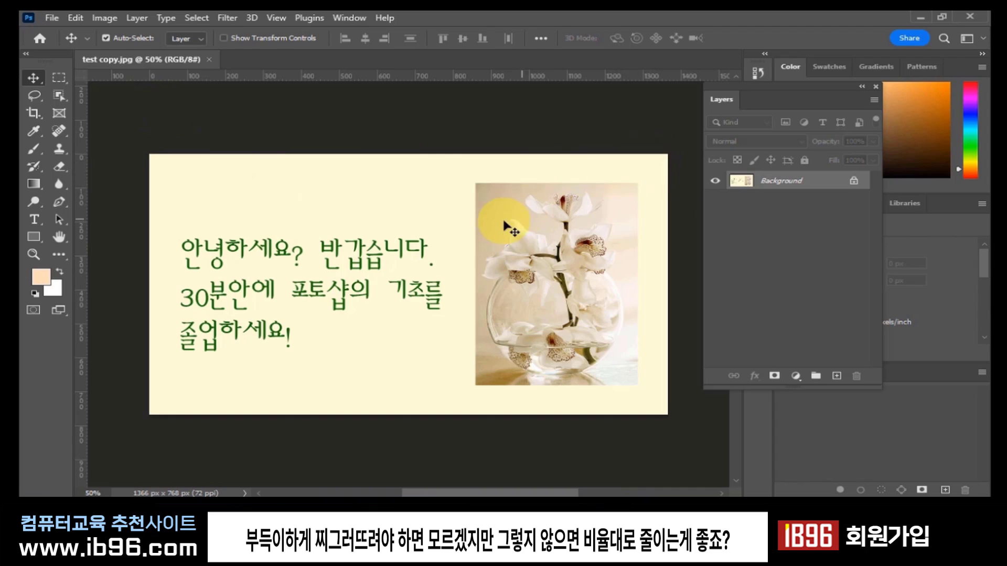
Link width and height in the image size settings, and resize the image proportionally to 1000 pixels wide.
{"action": "left_click", "coordinate": [107, 18]}
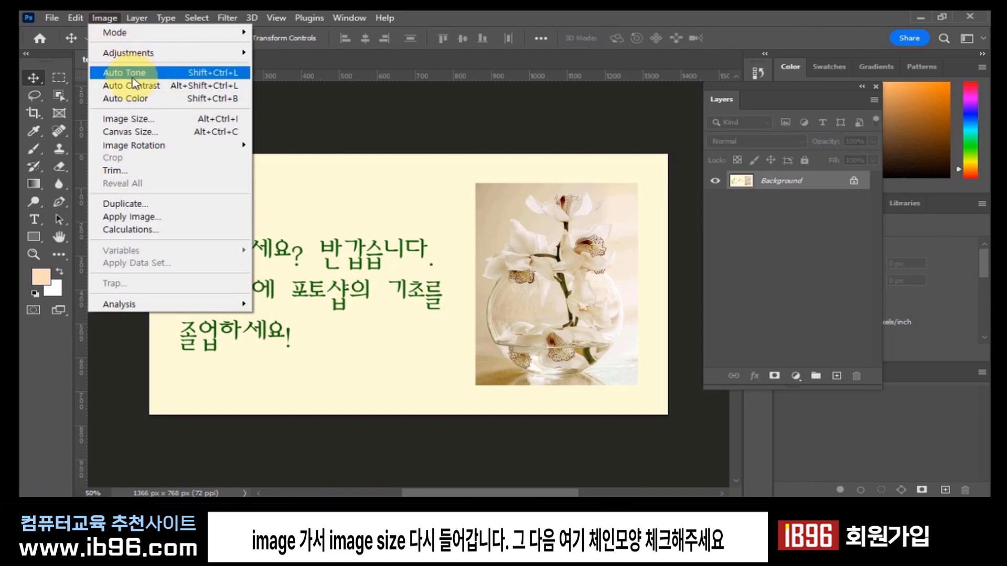
{"action": "left_click", "coordinate": [144, 120]}
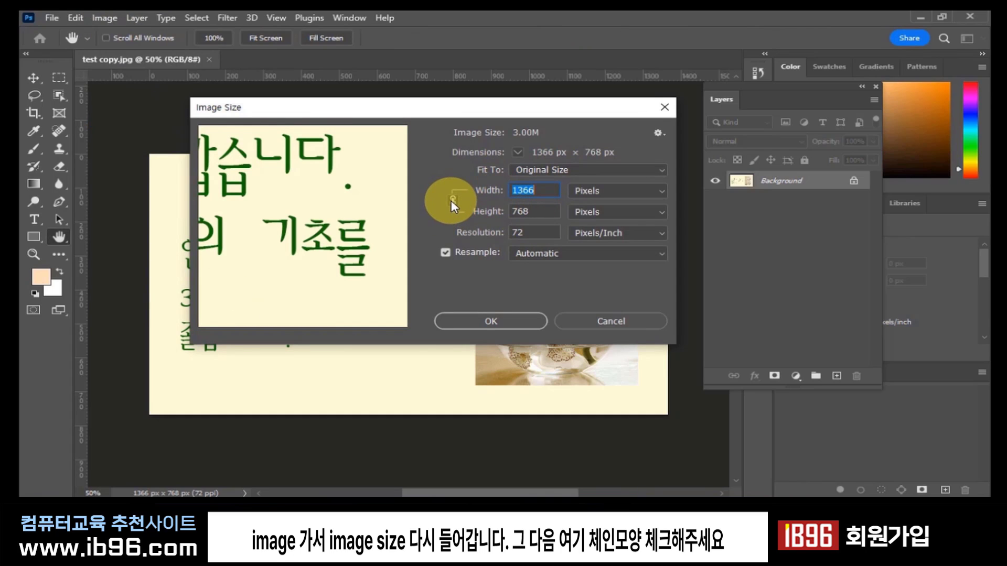
{"action": "left_click", "coordinate": [452, 199]}
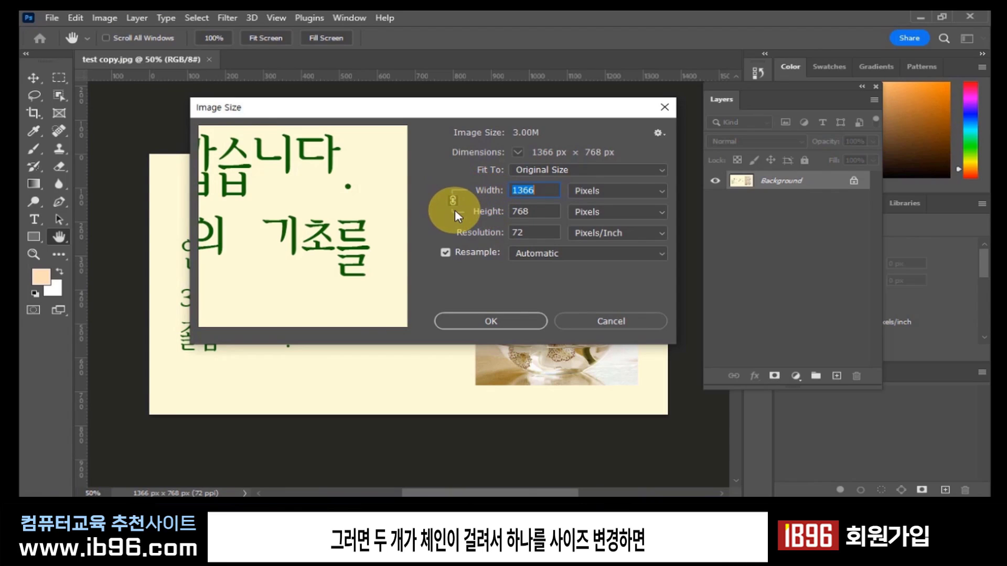
{"action": "left_click", "coordinate": [541, 188]}
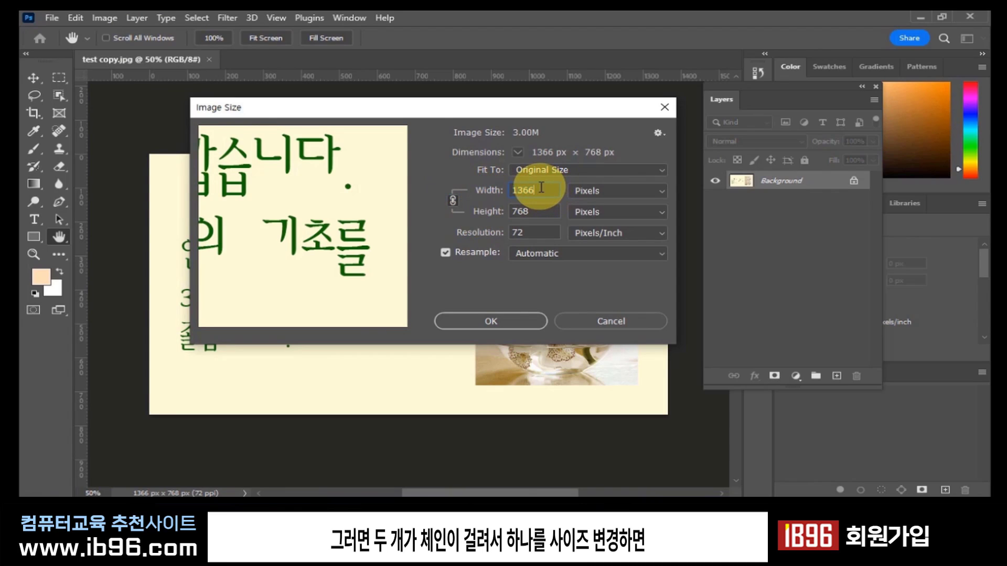
{"action": "left_click_drag", "start_coordinate": [541, 187], "coordinate": [472, 211]}
{"action": "left_click_drag", "start_coordinate": [544, 191], "coordinate": [444, 190]}
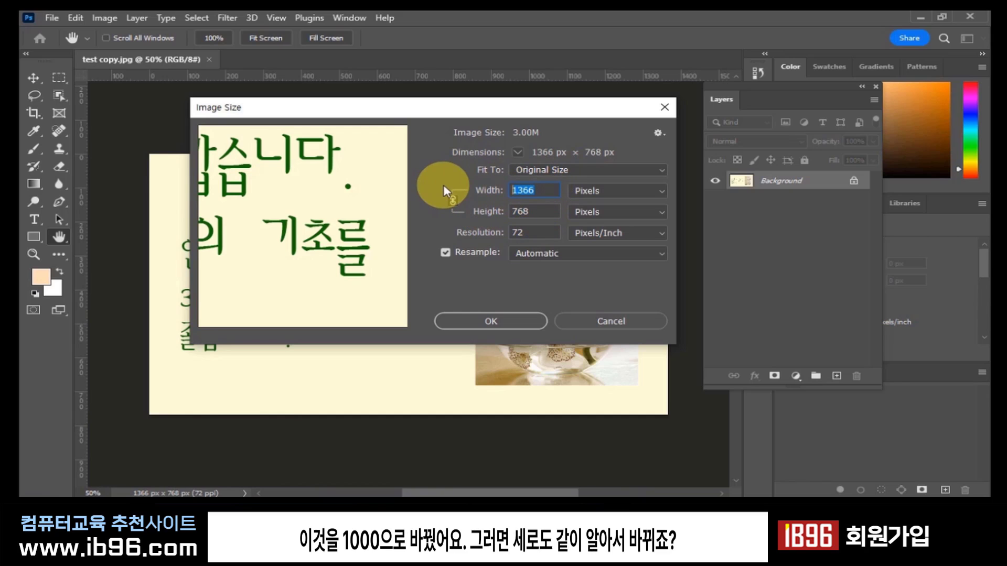
{"action": "type", "text": "1000"}
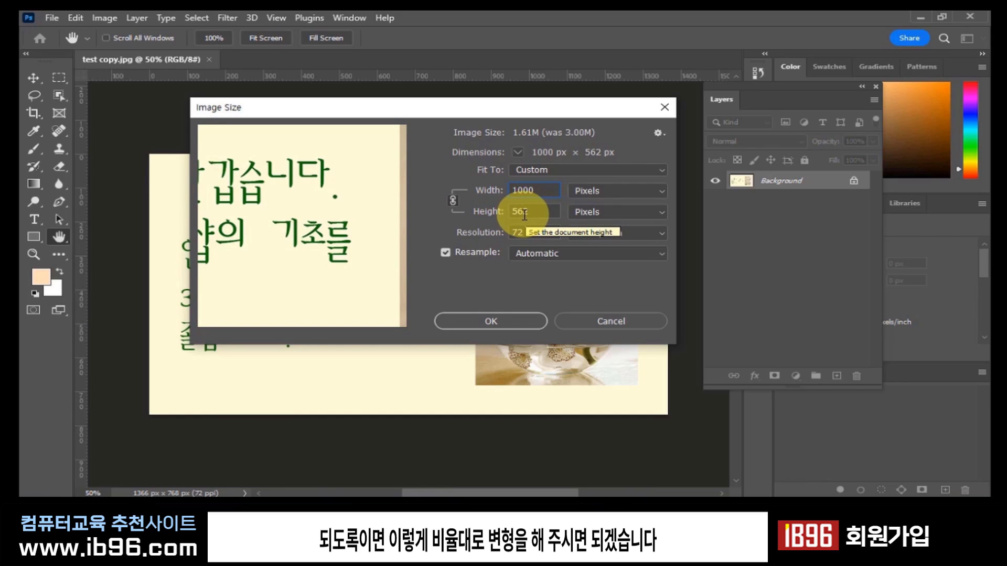
{"action": "left_click", "coordinate": [507, 325]}
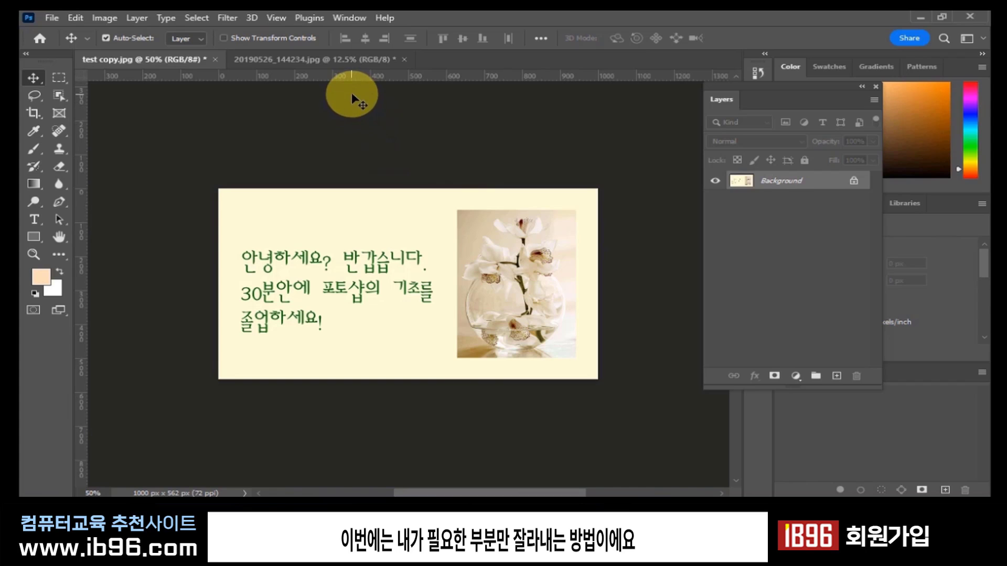
Start cropping 20190526_144234.jpg with the Crop tool and pull two opposite corners of the frame in around the red flower.
{"action": "left_click", "coordinate": [333, 59]}
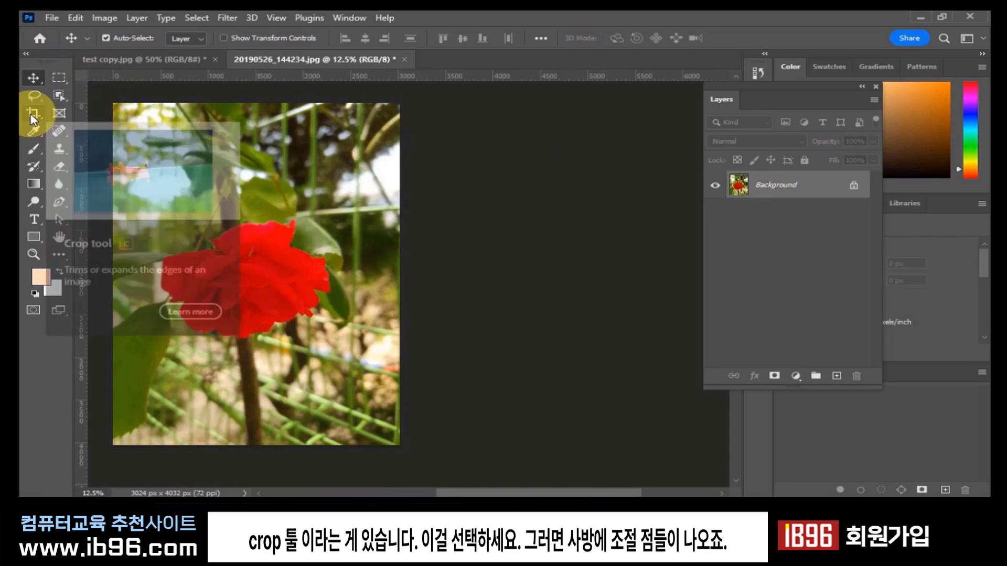
{"action": "left_click", "coordinate": [32, 118]}
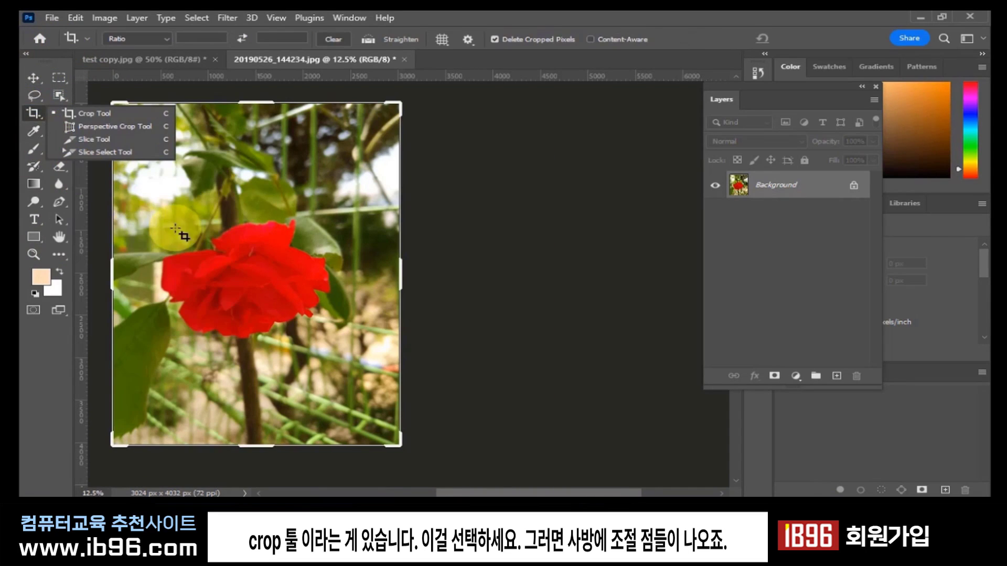
{"action": "left_click", "coordinate": [402, 100]}
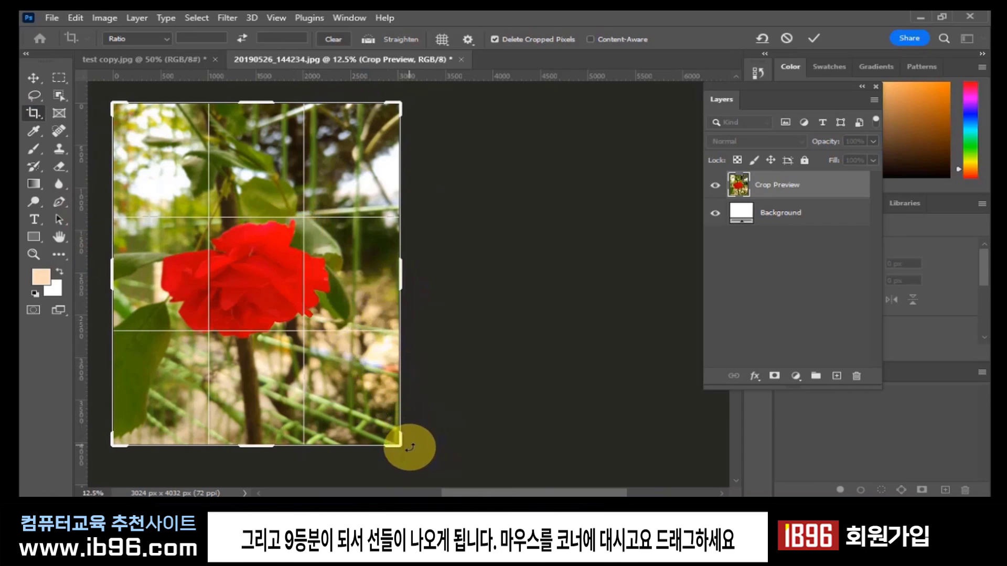
{"action": "left_click_drag", "start_coordinate": [399, 444], "coordinate": [376, 410]}
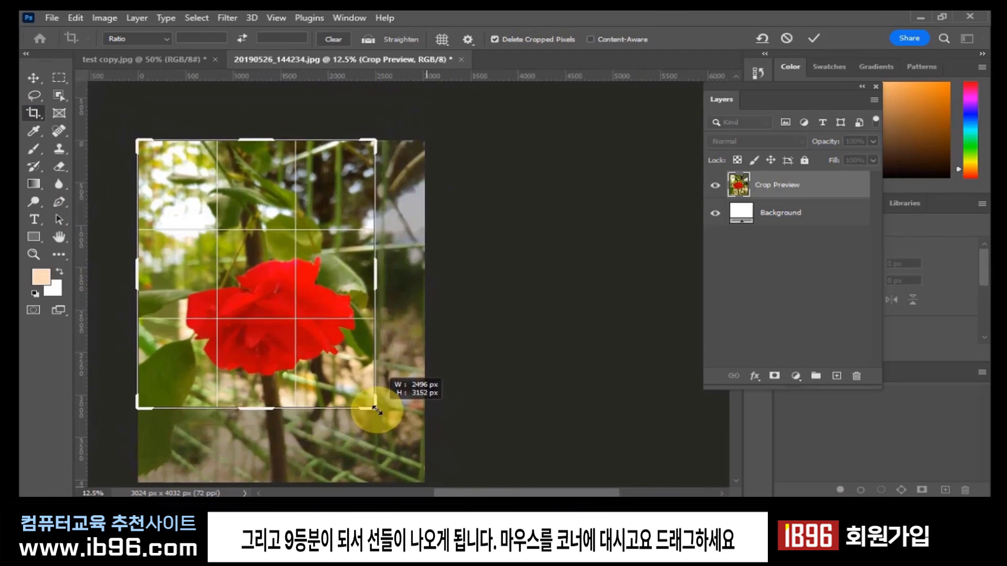
{"action": "left_click_drag", "start_coordinate": [140, 139], "coordinate": [152, 183]}
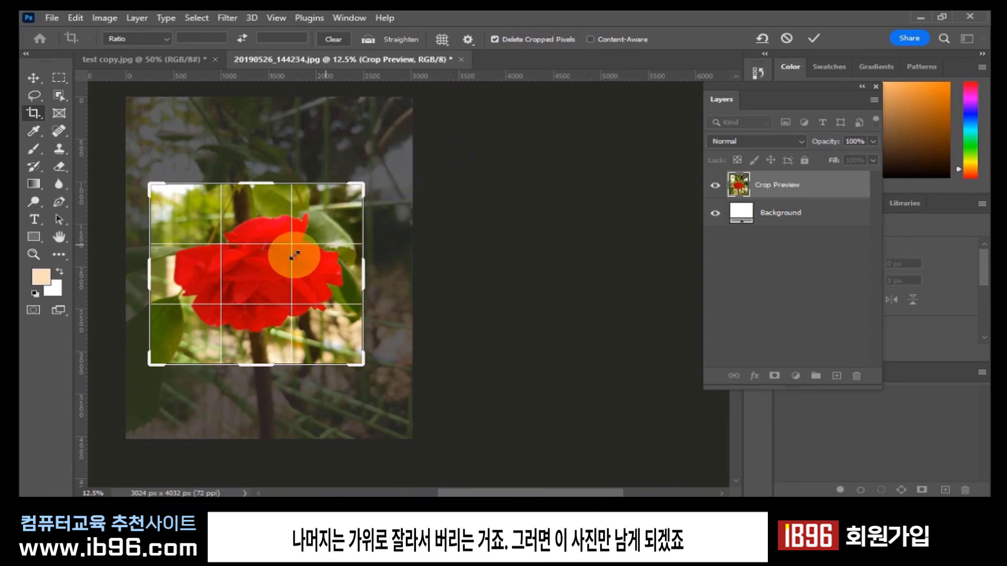
Adjust the crop frame's edges closely around the flower to about 2192 × 2208 px and apply the crop.
{"action": "mouse_move", "coordinate": [294, 270]}
{"action": "left_mouse_down"}
{"action": "mouse_move", "coordinate": [303, 287]}
{"action": "mouse_move", "coordinate": [275, 265]}
{"action": "mouse_move", "coordinate": [295, 268]}
{"action": "left_mouse_up"}
{"action": "left_click_drag", "start_coordinate": [257, 186], "coordinate": [255, 170]}
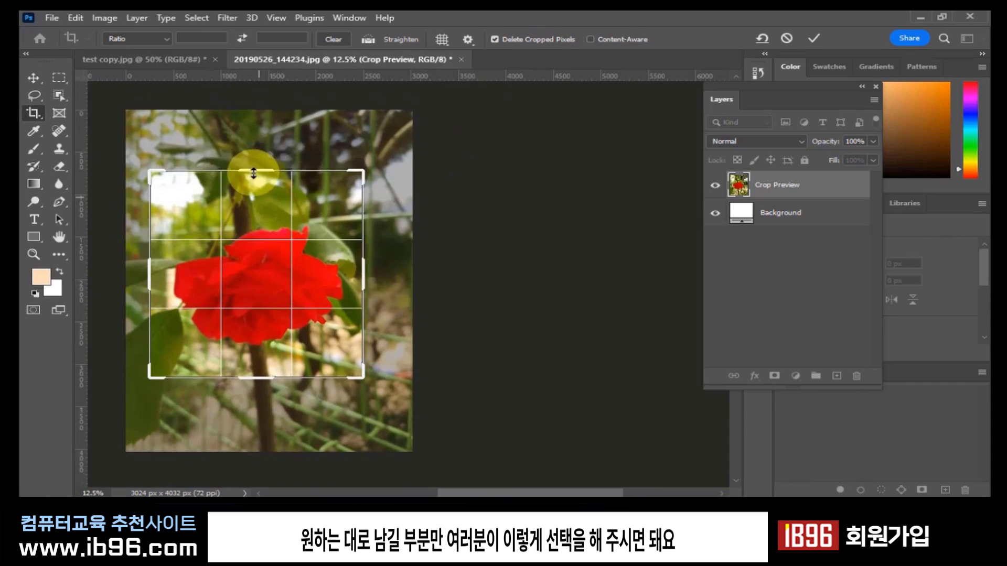
{"action": "left_click_drag", "start_coordinate": [263, 378], "coordinate": [264, 381]}
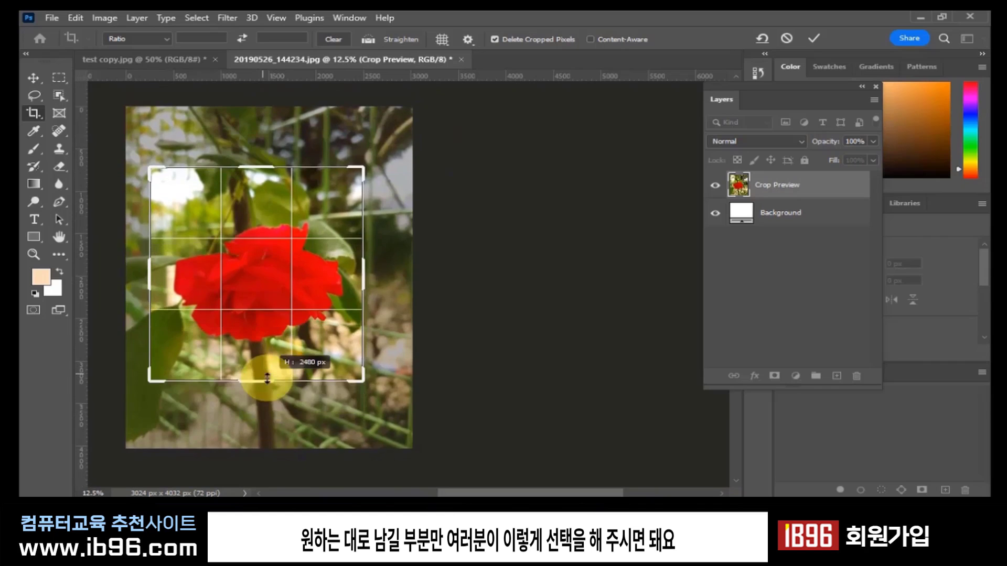
{"action": "mouse_move", "coordinate": [362, 273]}
{"action": "left_mouse_down"}
{"action": "mouse_move", "coordinate": [385, 273]}
{"action": "mouse_move", "coordinate": [354, 266]}
{"action": "mouse_move", "coordinate": [360, 273]}
{"action": "left_mouse_up"}
{"action": "mouse_move", "coordinate": [157, 269]}
{"action": "left_mouse_down"}
{"action": "mouse_move", "coordinate": [141, 270]}
{"action": "mouse_move", "coordinate": [153, 270]}
{"action": "left_mouse_up"}
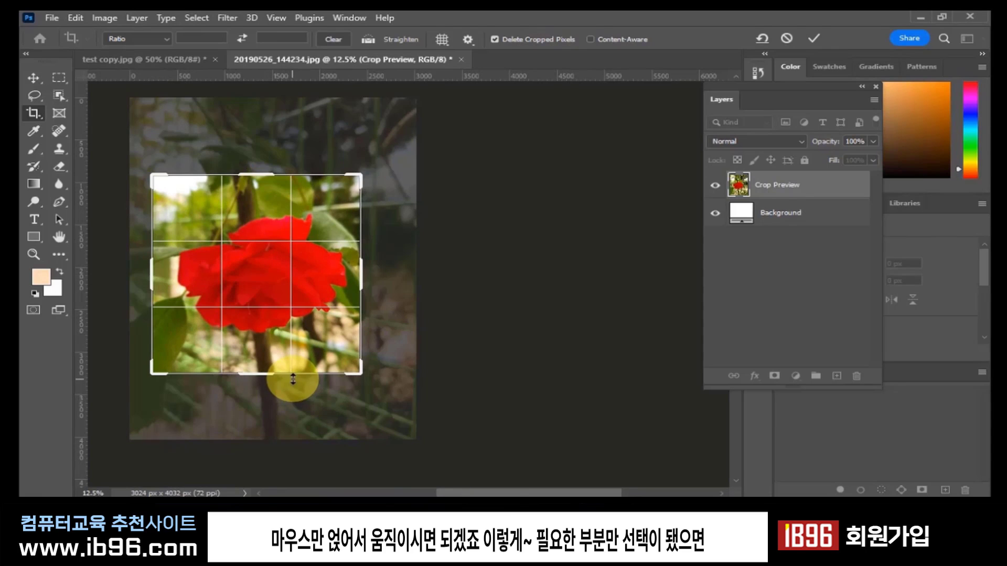
{"action": "left_click_drag", "start_coordinate": [270, 375], "coordinate": [269, 369]}
{"action": "left_click", "coordinate": [280, 255]}
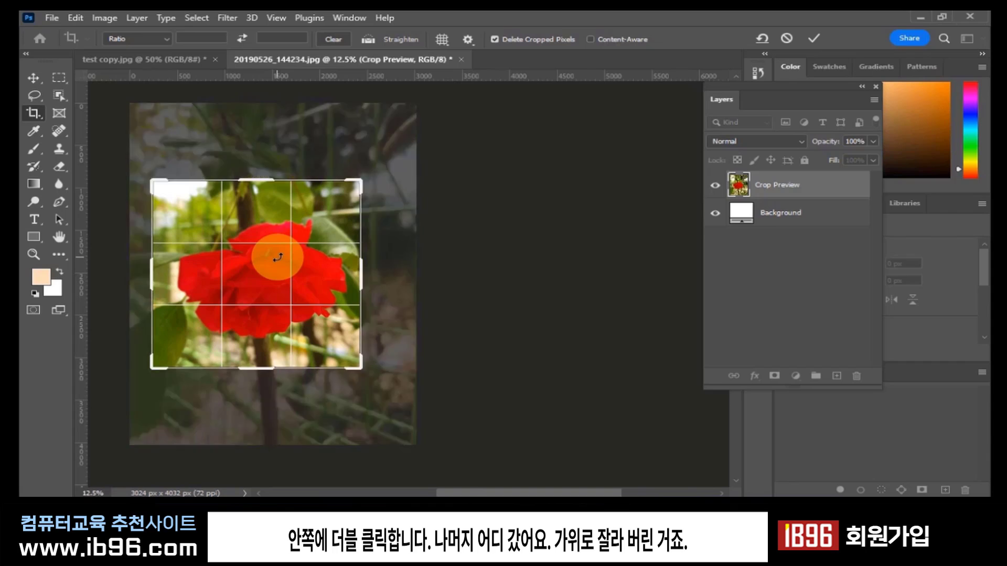
{"action": "double_click", "coordinate": [277, 257]}
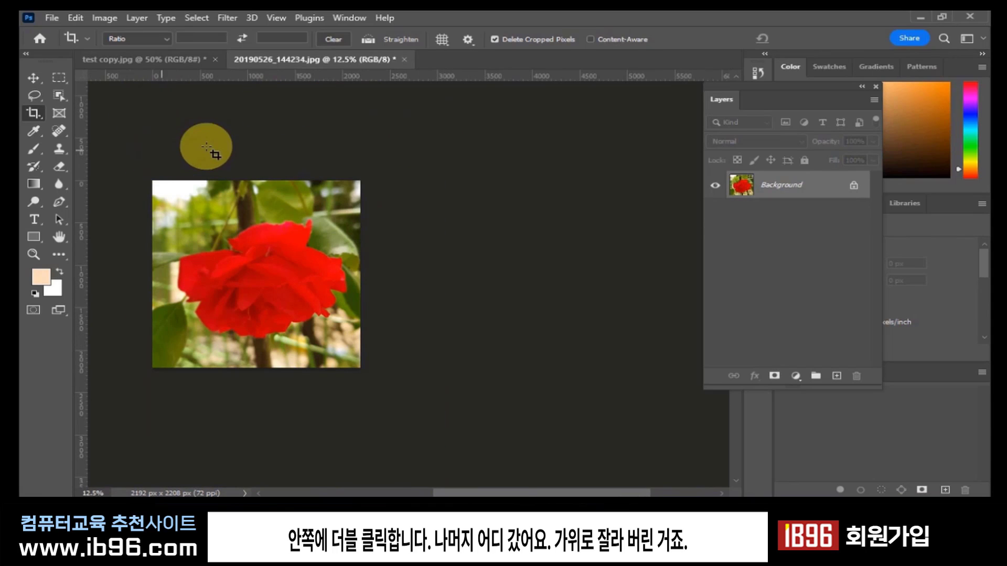
Try to carry the cropped flower photo into the test copy.jpg document with the Move tool.
{"action": "left_click", "coordinate": [322, 264]}
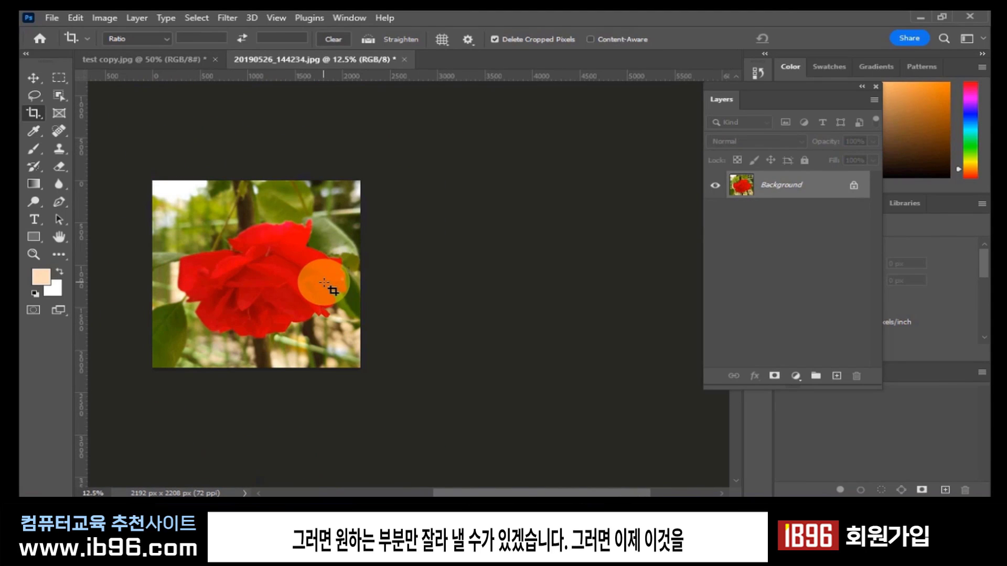
{"action": "left_click", "coordinate": [204, 296]}
{"action": "left_click", "coordinate": [329, 307]}
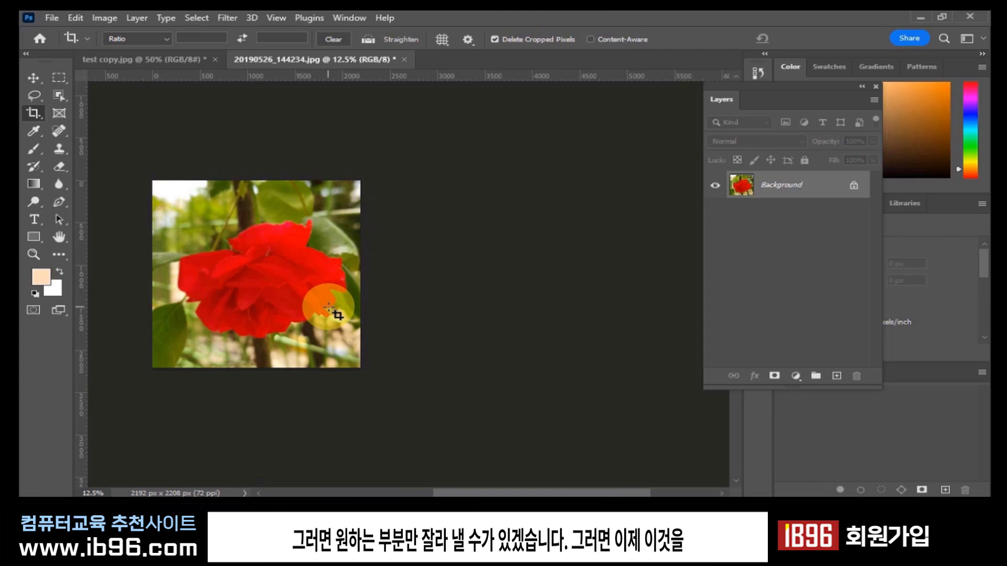
{"action": "key", "text": "v"}
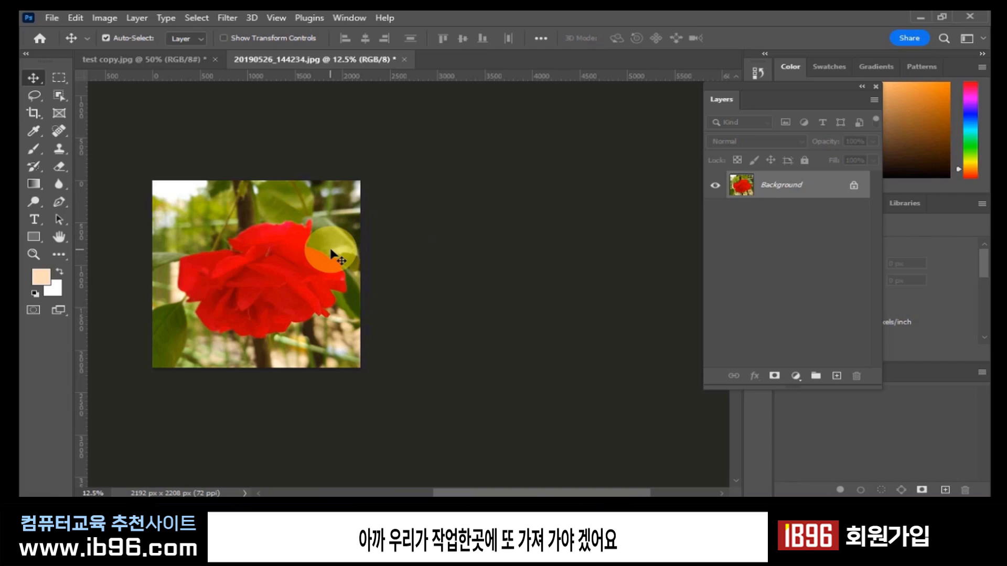
{"action": "left_click_drag", "start_coordinate": [331, 255], "coordinate": [144, 60]}
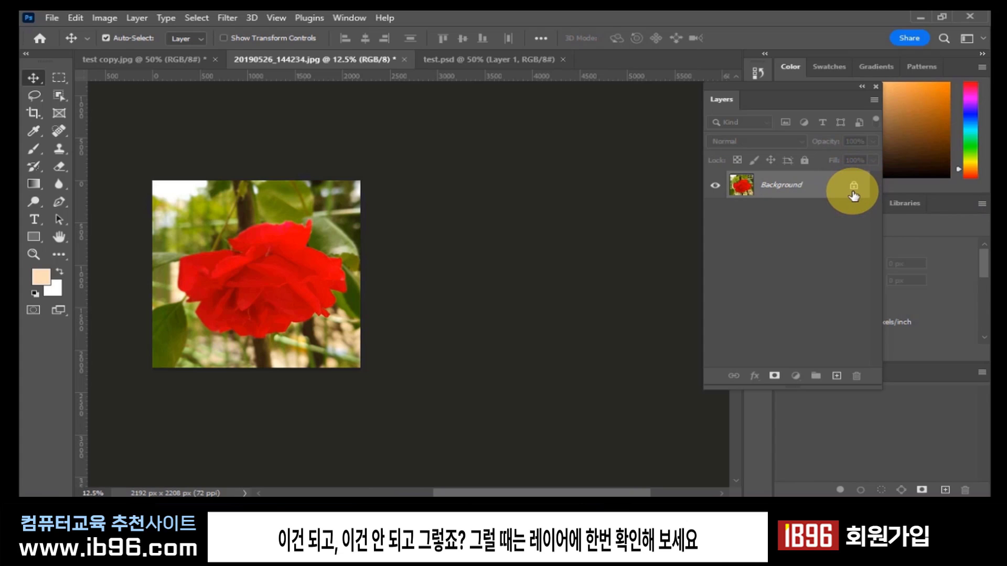
Select the entire cropped flower photo with the Rectangular Marquee tool, starting outside its edges, and copy it.
{"action": "left_click_drag", "start_coordinate": [810, 89], "coordinate": [546, 108]}
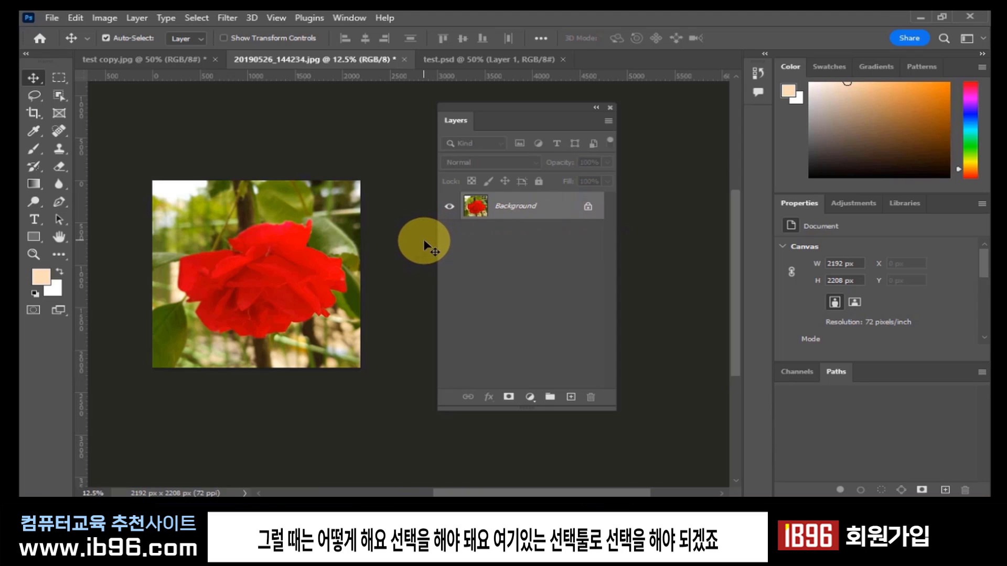
{"action": "left_click", "coordinate": [59, 79]}
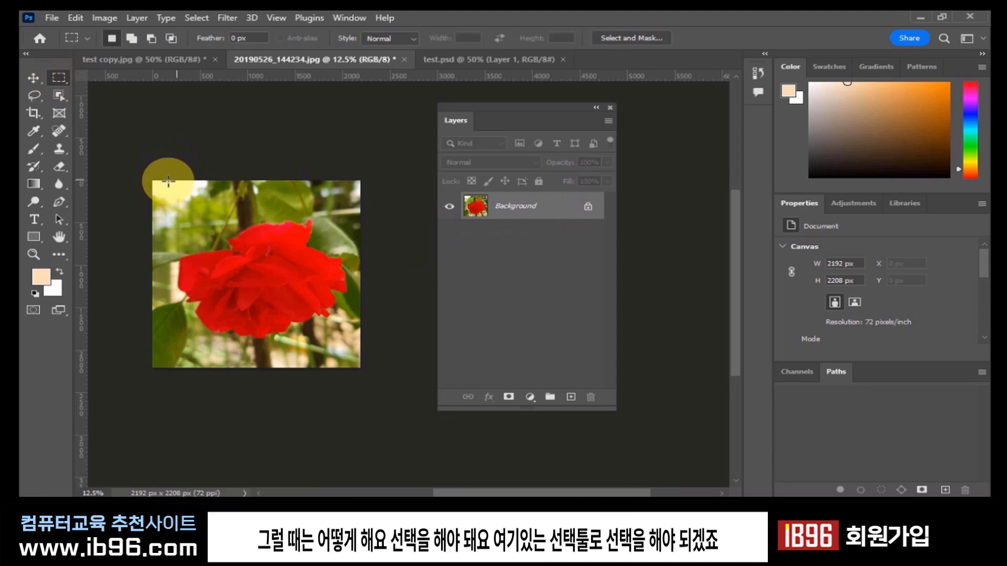
{"action": "left_click_drag", "start_coordinate": [147, 176], "coordinate": [370, 397]}
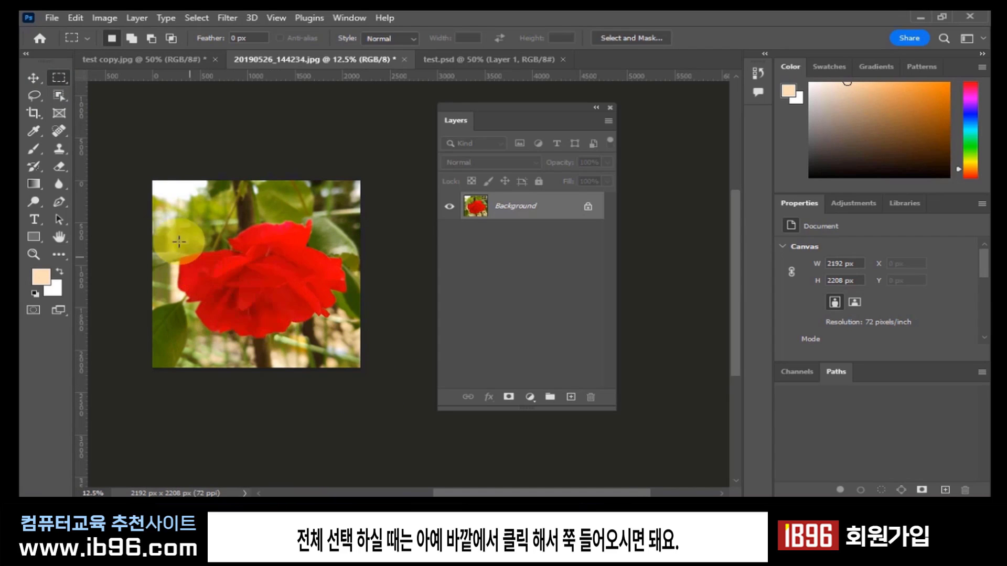
{"action": "left_click_drag", "start_coordinate": [135, 161], "coordinate": [400, 405]}
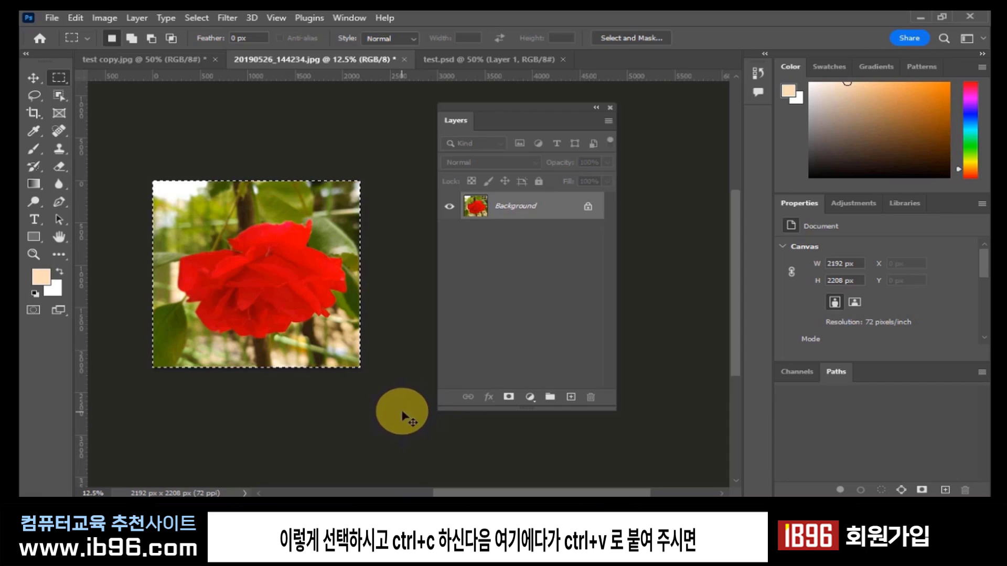
Paste the copied flower into test.psd with the Layers panel clear of the image, and offset the pasted photo toward the canvas's lower right.
{"action": "left_click", "coordinate": [458, 62]}
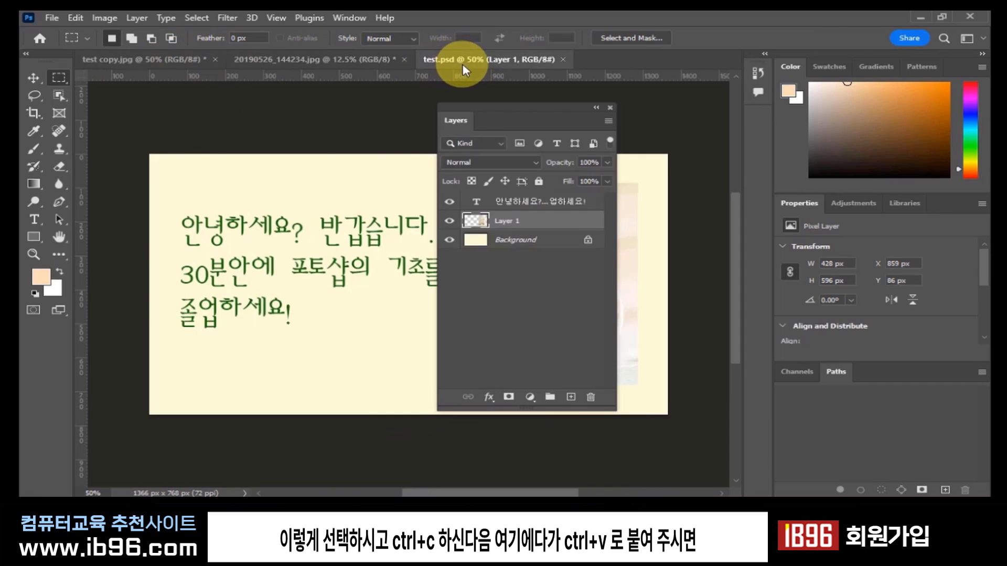
{"action": "left_click_drag", "start_coordinate": [507, 111], "coordinate": [792, 145]}
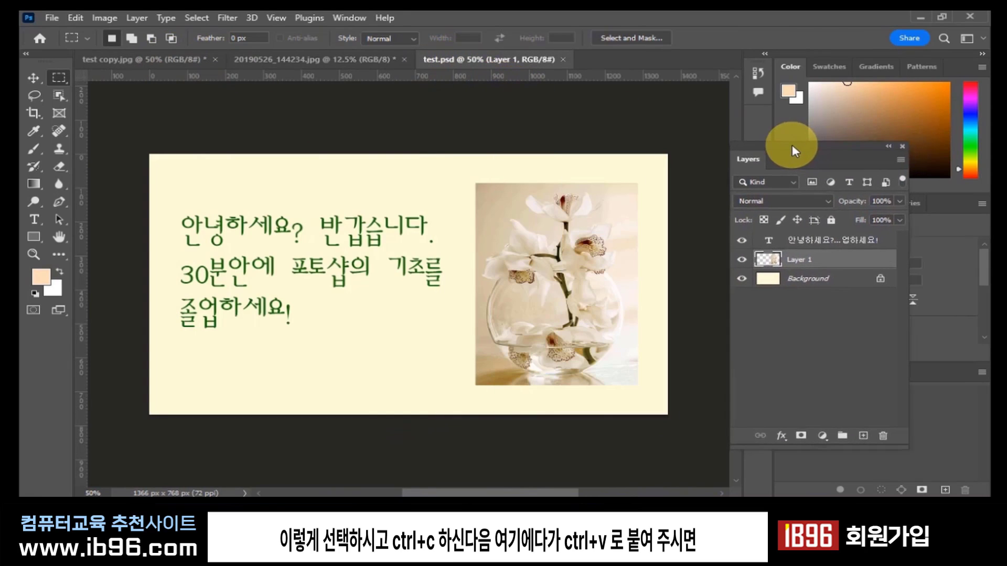
{"action": "key", "text": "ctrl+v"}
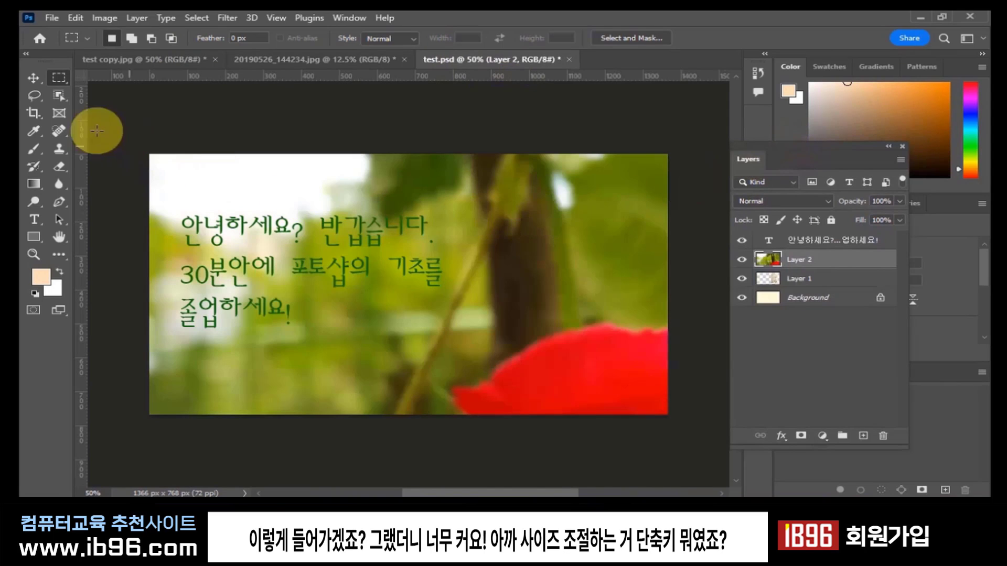
{"action": "left_click", "coordinate": [33, 77]}
{"action": "left_click_drag", "start_coordinate": [299, 215], "coordinate": [478, 272]}
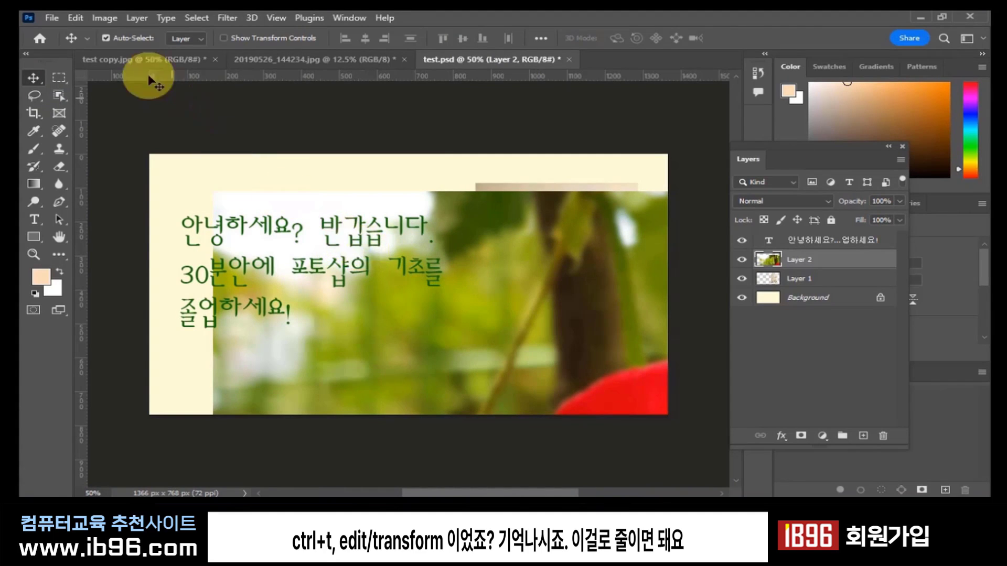
Free-transform Layer 2, scale the flower photo proportionally to about 41.77%, and move it up over the text.
{"action": "left_click", "coordinate": [78, 17]}
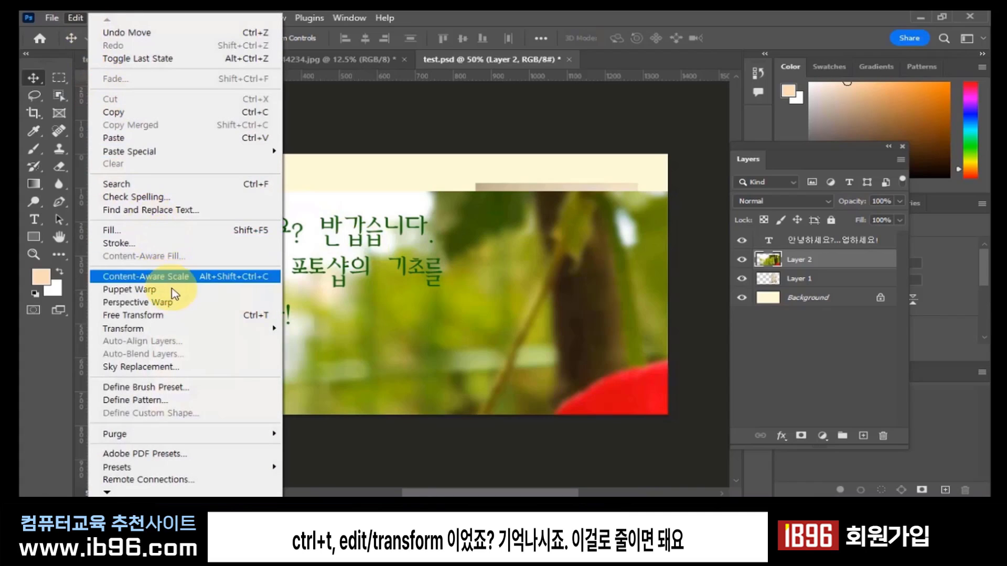
{"action": "mouse_move", "coordinate": [225, 331]}
{"action": "left_click", "coordinate": [782, 11]}
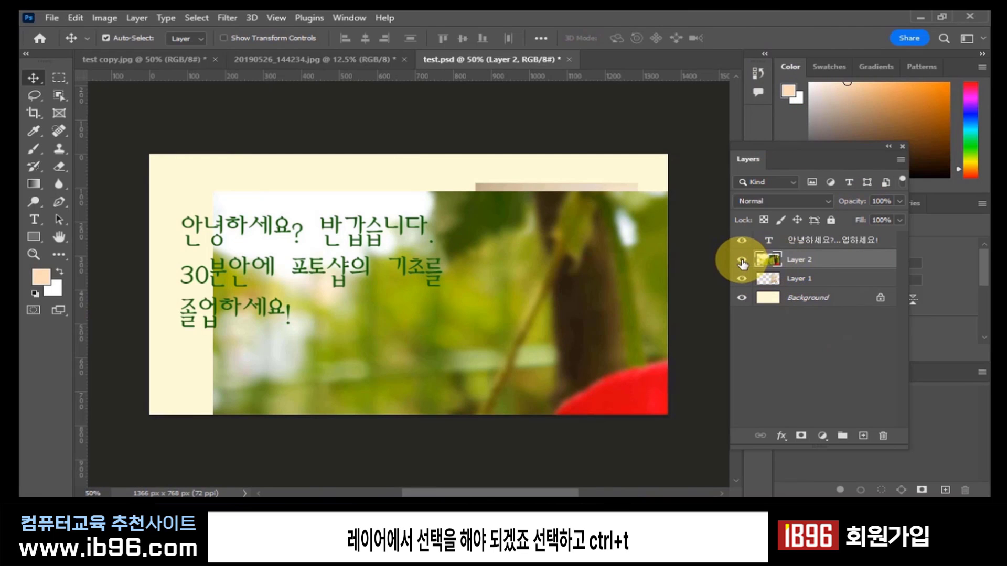
{"action": "key", "text": "ctrl+t"}
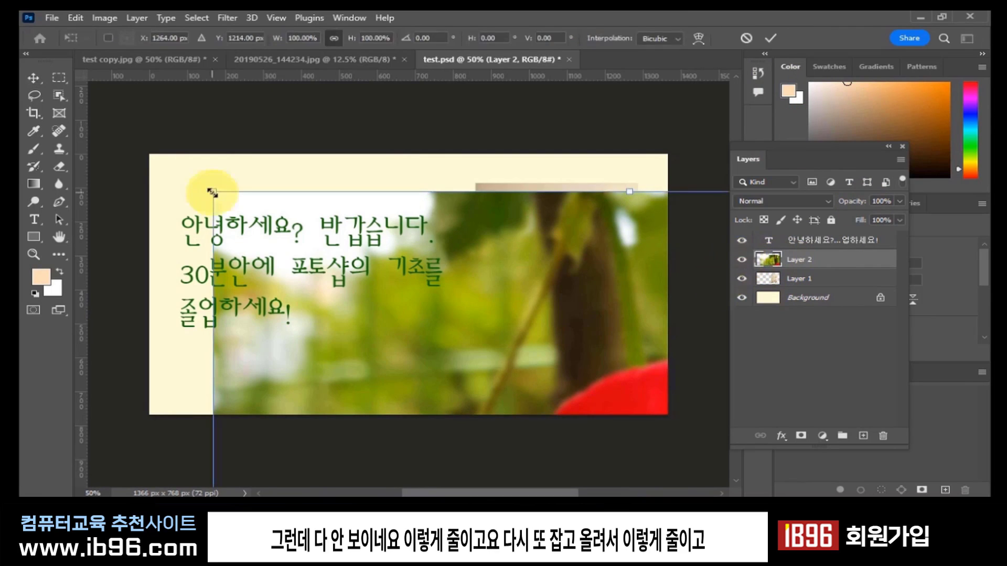
{"action": "left_click_drag", "start_coordinate": [212, 193], "coordinate": [437, 393]}
{"action": "left_click_drag", "start_coordinate": [527, 406], "coordinate": [440, 407]}
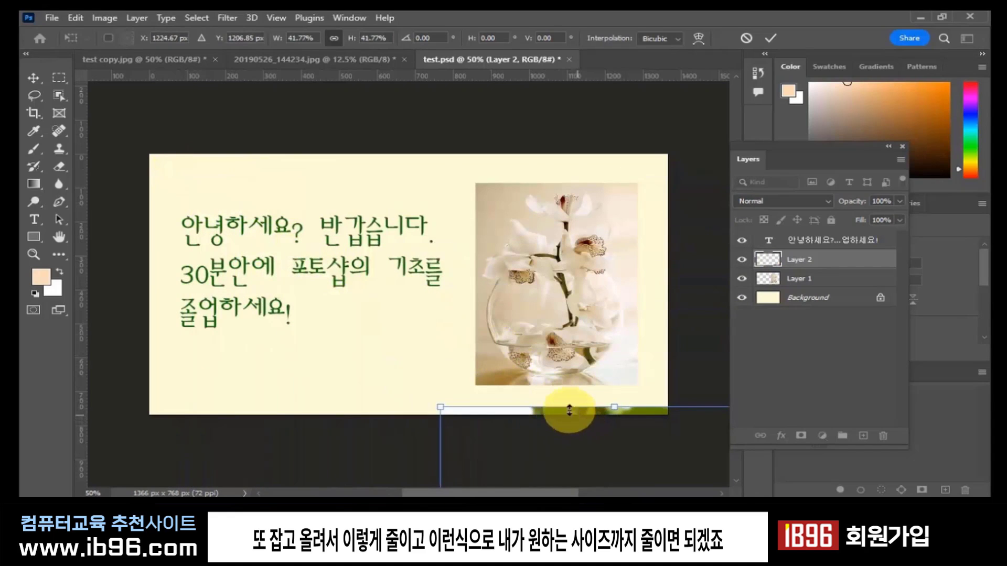
{"action": "left_click_drag", "start_coordinate": [569, 410], "coordinate": [304, 172]}
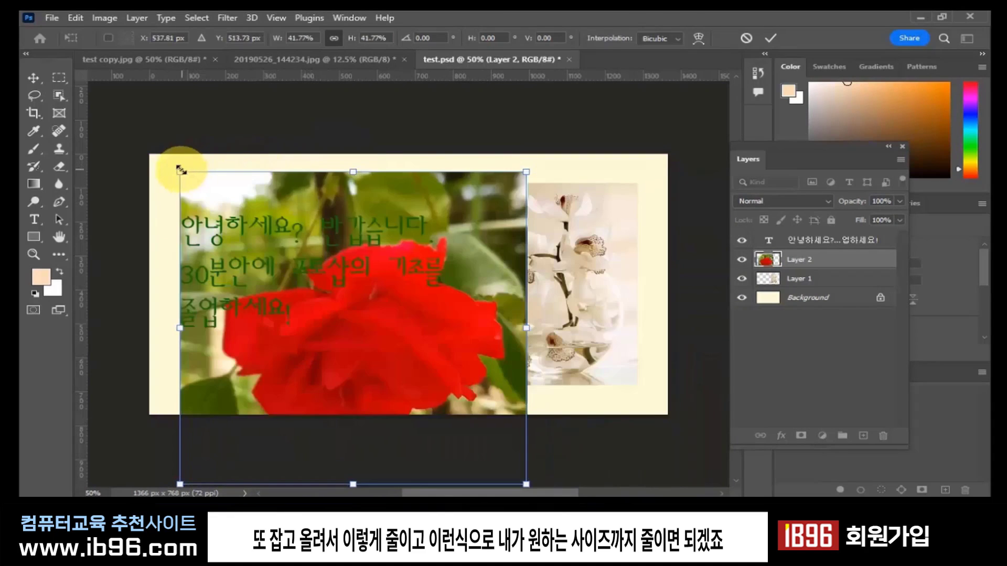
Shrink the flower photo to about 10.50%, place it against the vase picture's lower-left edge, and apply the transform.
{"action": "left_click_drag", "start_coordinate": [181, 171], "coordinate": [394, 360]}
{"action": "left_click_drag", "start_coordinate": [455, 406], "coordinate": [383, 315]}
{"action": "left_click_drag", "start_coordinate": [327, 285], "coordinate": [379, 331]}
{"action": "left_click_drag", "start_coordinate": [416, 363], "coordinate": [425, 339]}
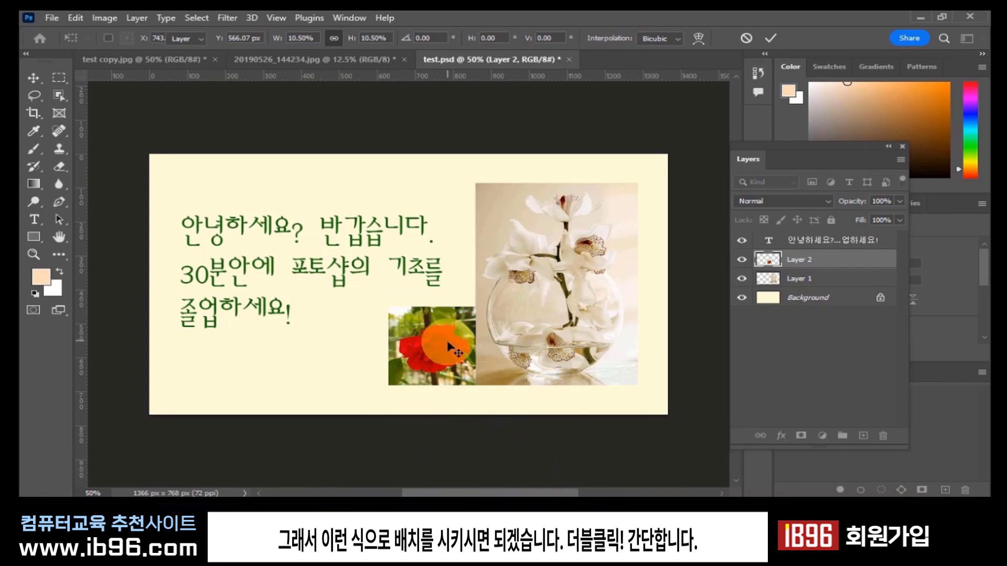
{"action": "double_click", "coordinate": [450, 347]}
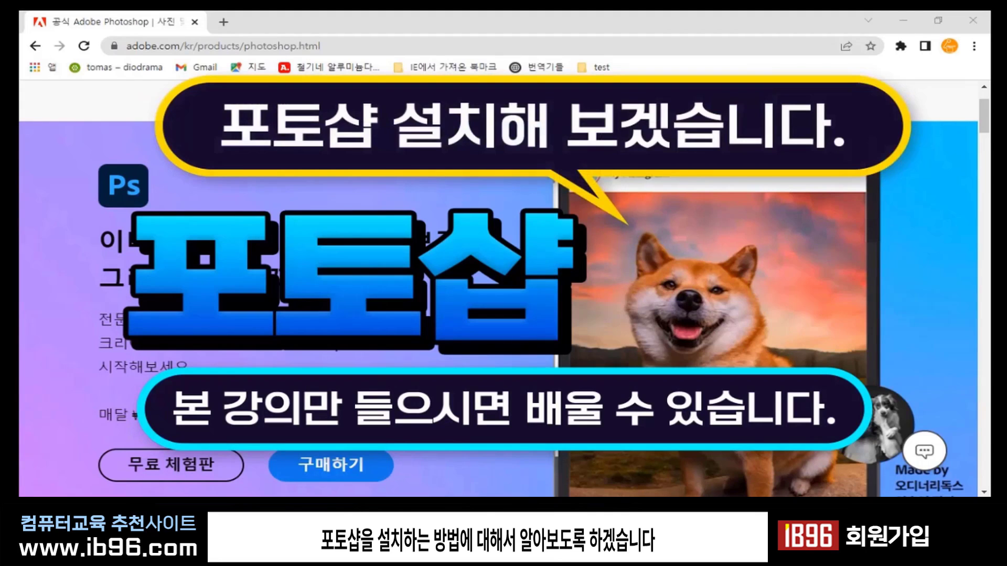
In Chrome, go to adobe.com/kr, open the Photoshop product page from the creativity and design products, and bring up its free trial plans.
{"action": "left_click", "coordinate": [313, 46]}
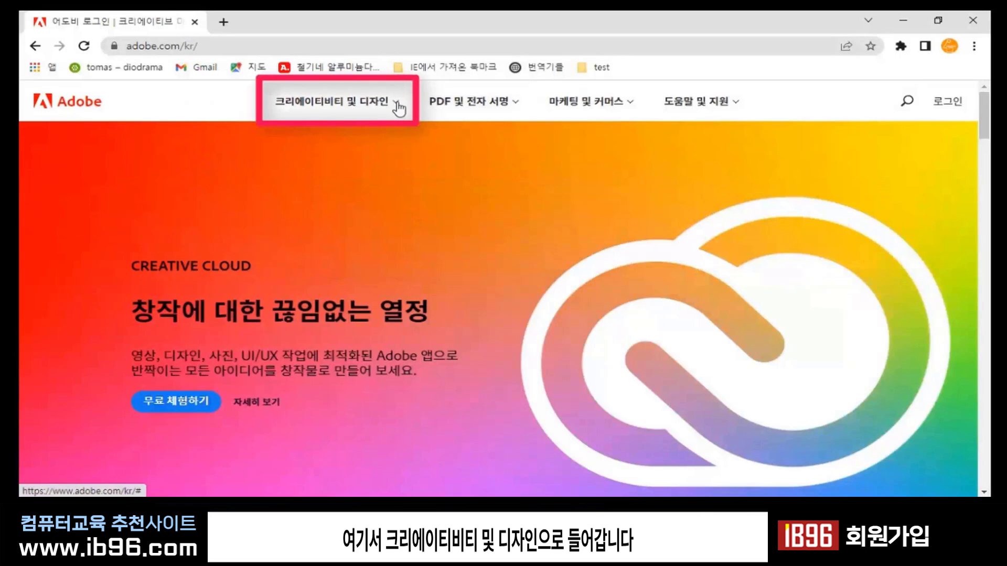
{"action": "left_click", "coordinate": [398, 108]}
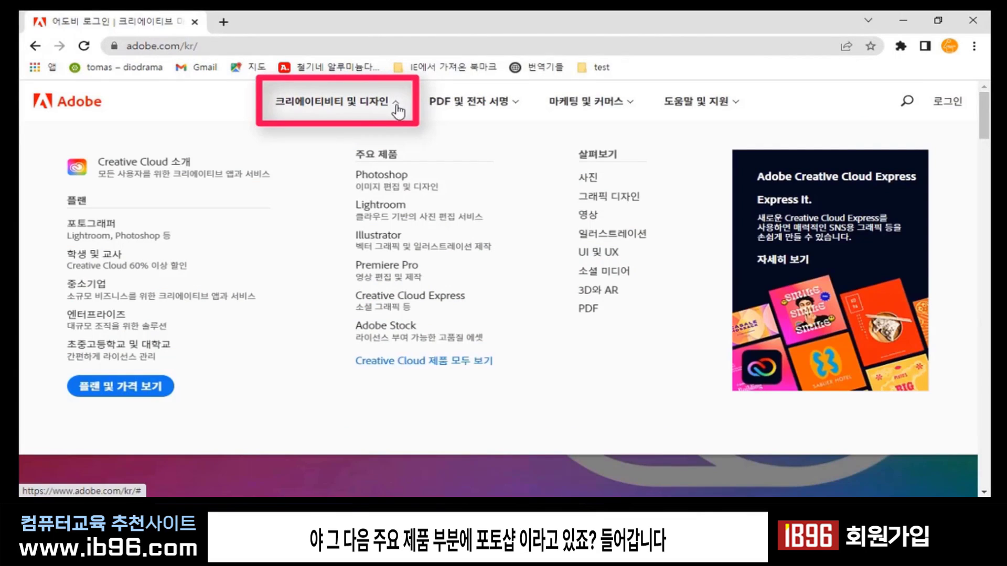
{"action": "left_click", "coordinate": [385, 177]}
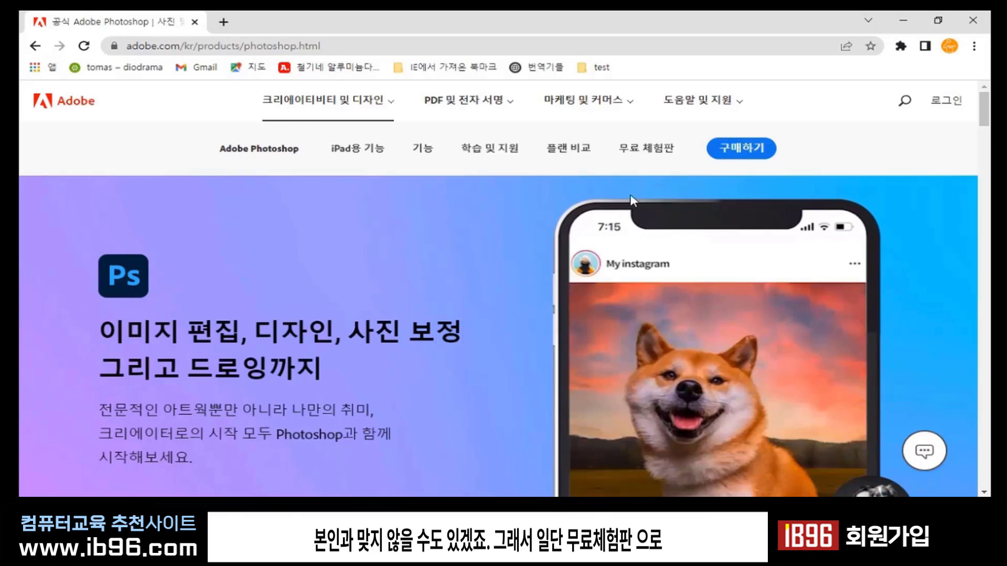
{"action": "left_click", "coordinate": [650, 156]}
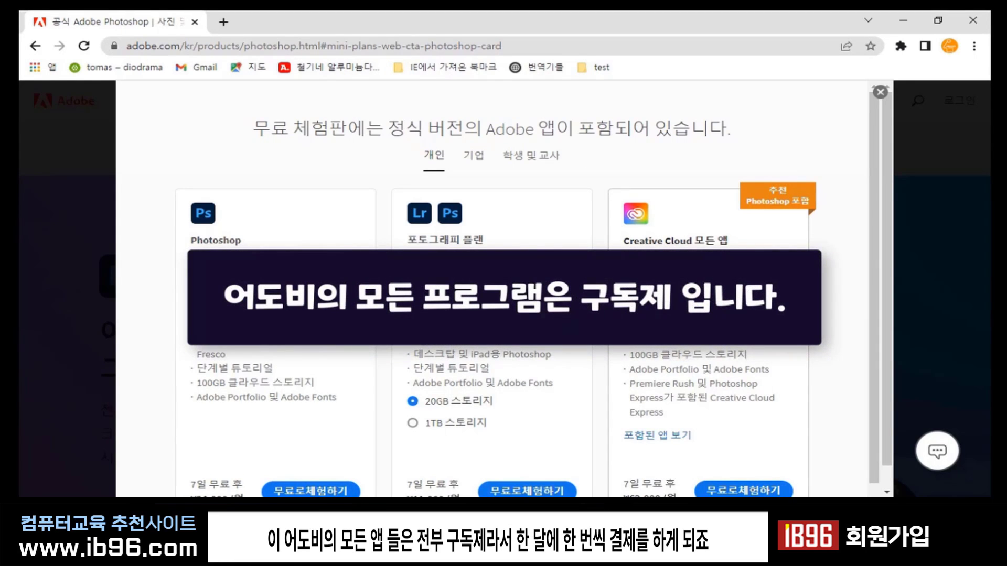
Compare the plans' cloud storage, start the free trial of the 20GB Photography plan, and review its checkout page.
{"action": "scroll", "coordinate": [341, 313], "scroll_direction": "down", "scroll_amount": 1}
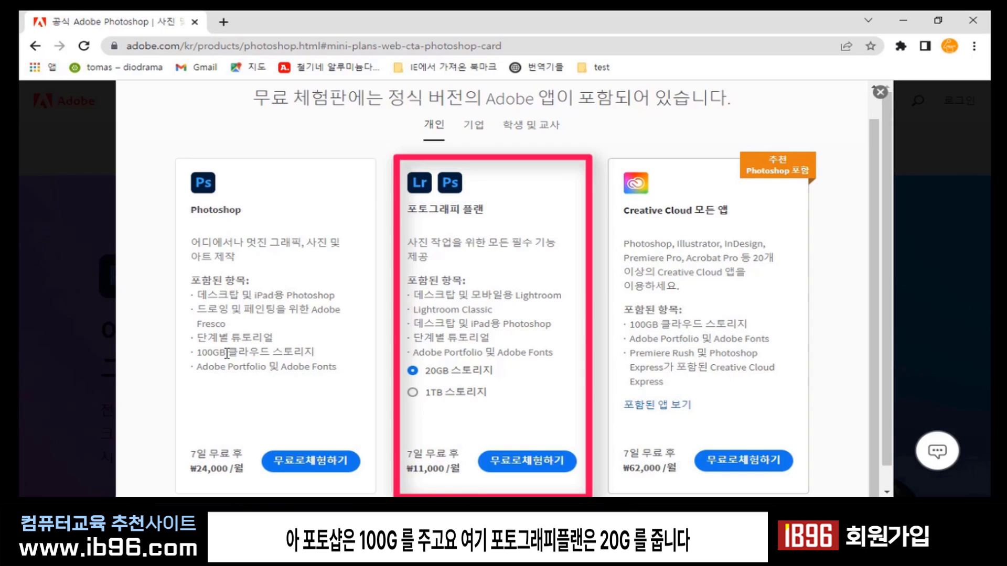
{"action": "left_click_drag", "start_coordinate": [225, 354], "coordinate": [199, 354]}
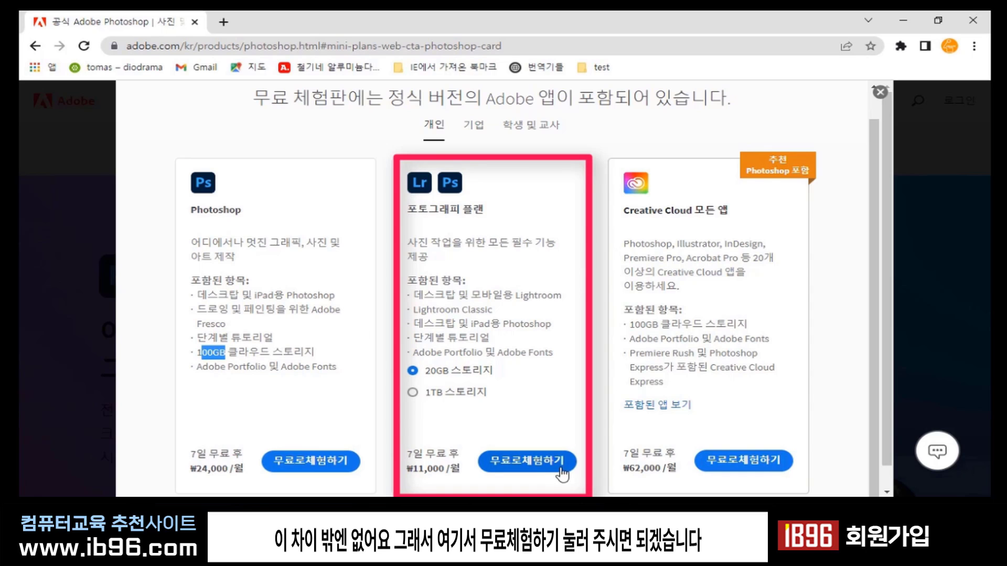
{"action": "left_click", "coordinate": [527, 462]}
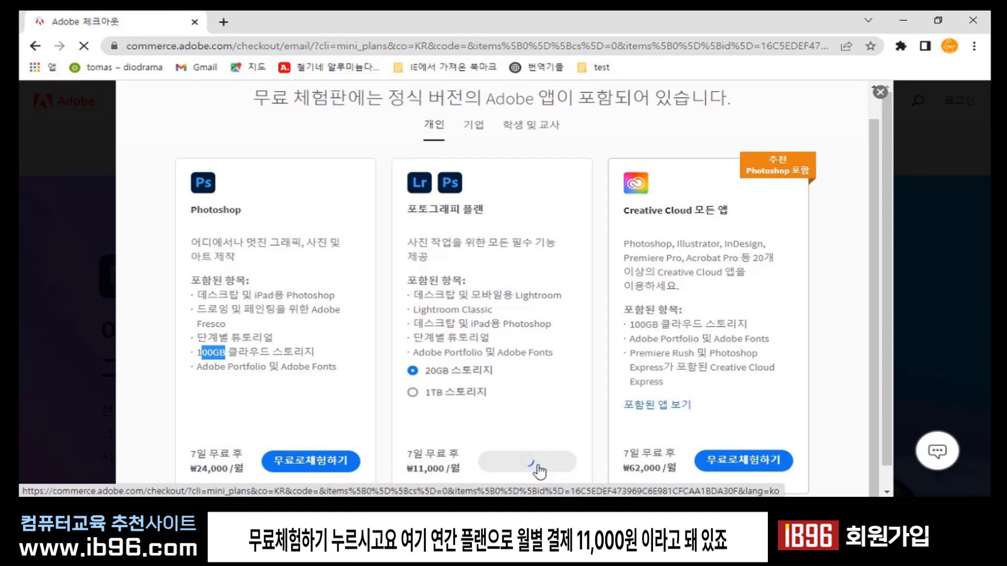
{"action": "scroll", "coordinate": [571, 196], "scroll_direction": "down", "scroll_amount": 3}
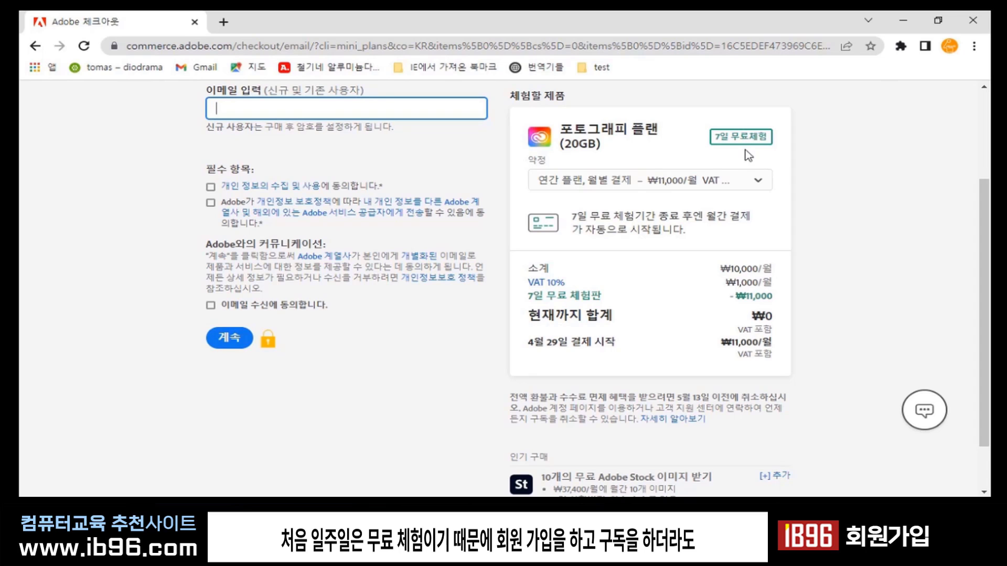
{"action": "scroll", "coordinate": [764, 329], "scroll_direction": "up", "scroll_amount": 1}
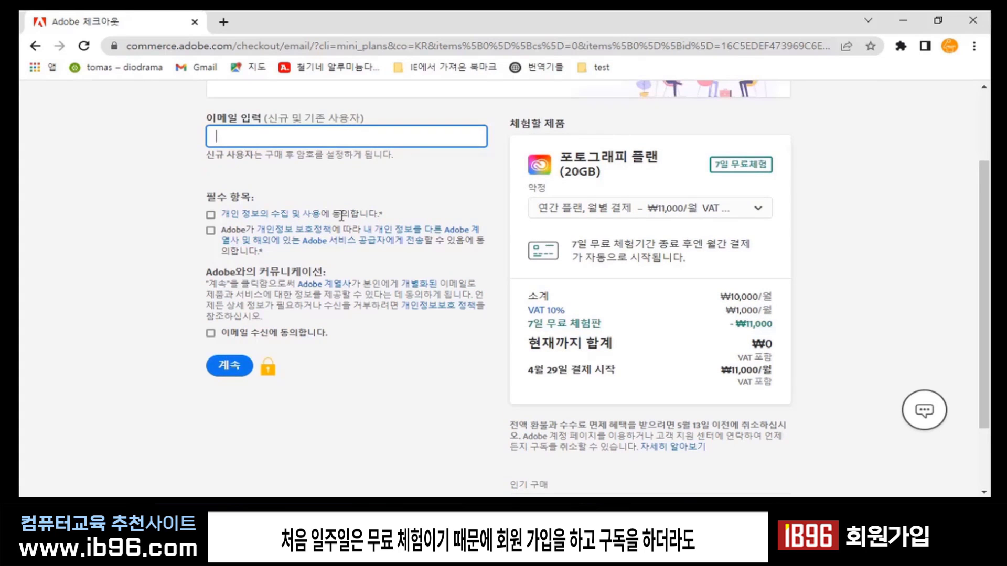